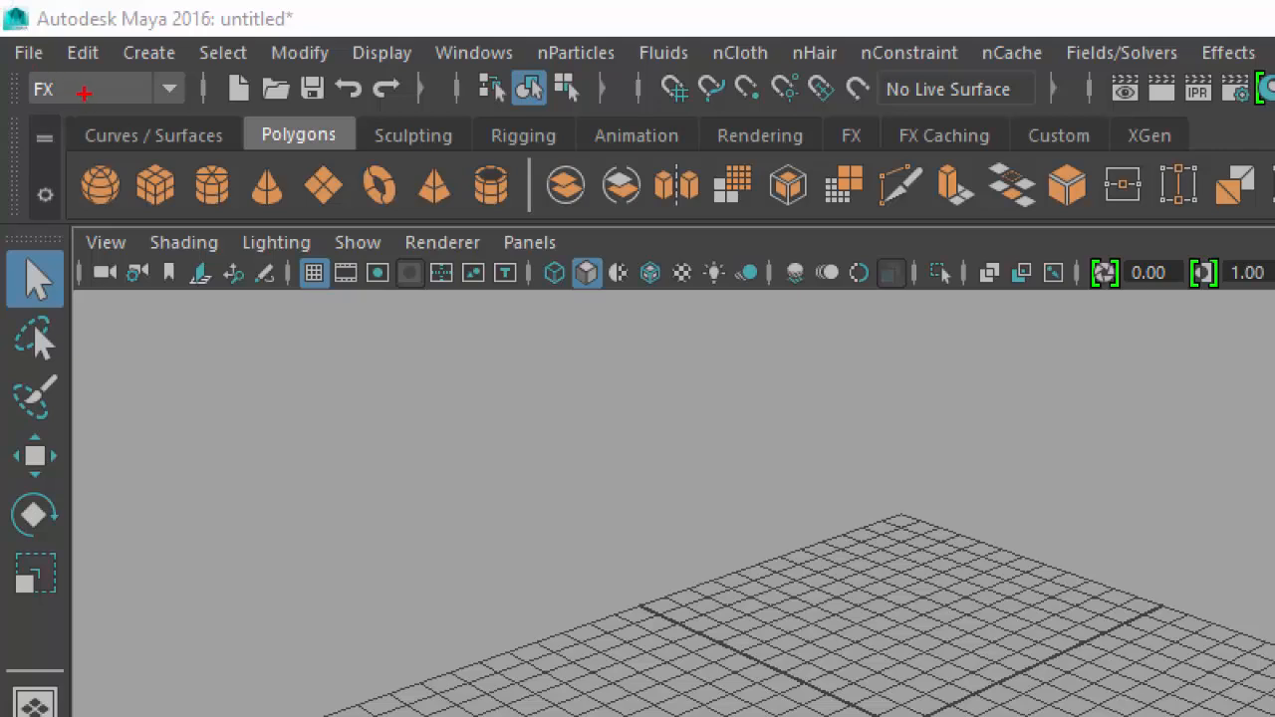
{"action": "mouse_move", "coordinate": [82, 84]}
{"action": "left_mouse_down"}
{"action": "mouse_move", "coordinate": [88, 98]}
{"action": "mouse_move", "coordinate": [102, 77]}
{"action": "left_mouse_up"}
{"action": "left_click_drag", "start_coordinate": [188, 34], "coordinate": [157, 30]}
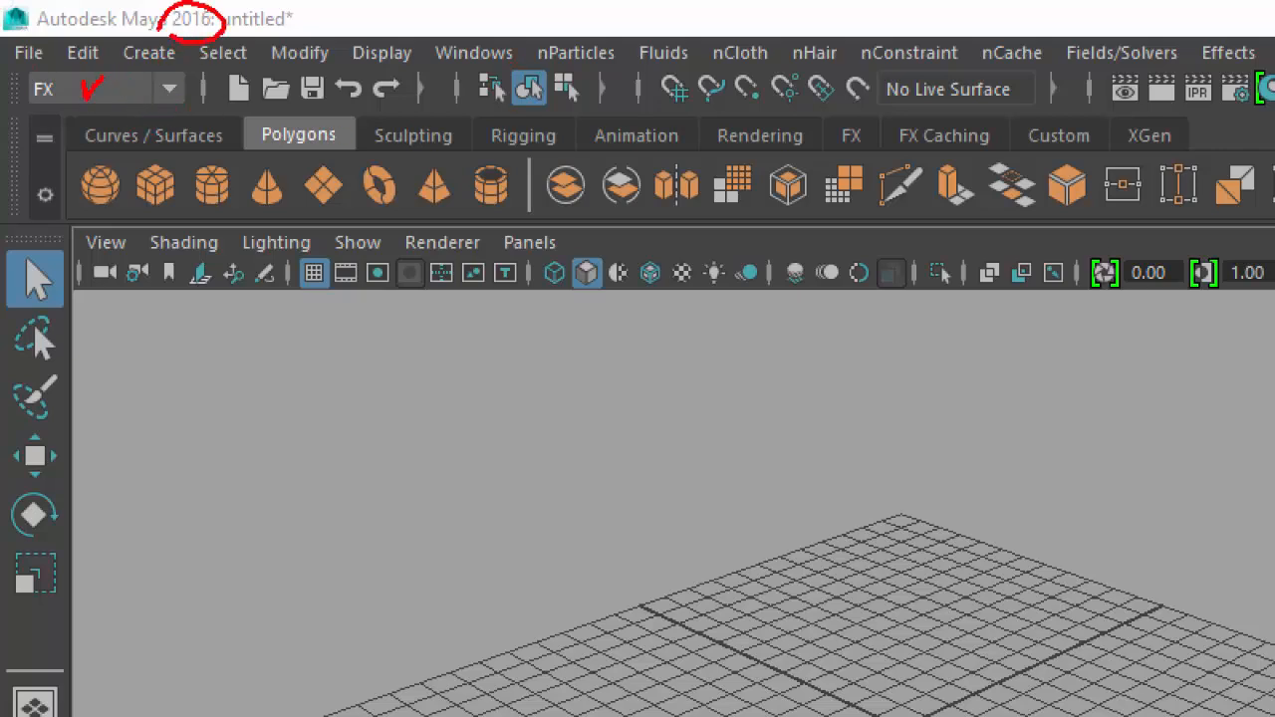
{"action": "mouse_move", "coordinate": [526, 31]}
{"action": "left_mouse_down"}
{"action": "mouse_move", "coordinate": [525, 100]}
{"action": "mouse_move", "coordinate": [549, 102]}
{"action": "left_mouse_up"}
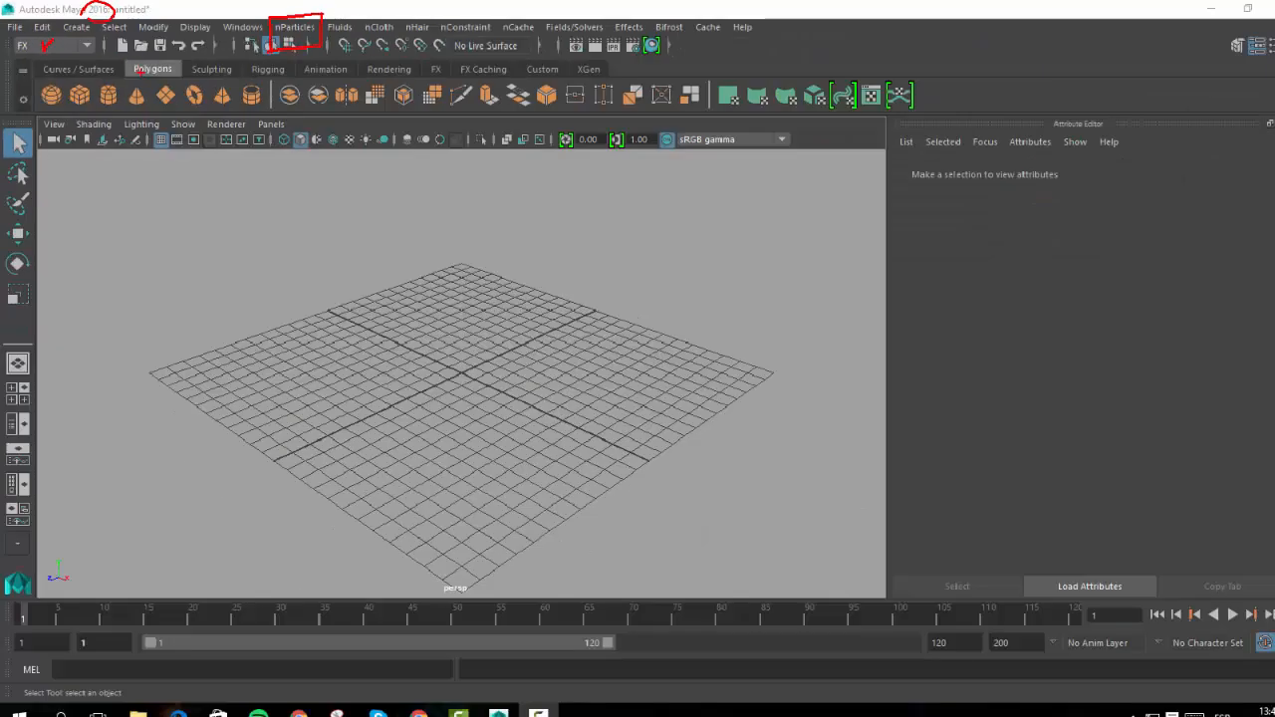
Check in the Modules preferences that Dynamics is set to load on startup, and save the preferences.
{"action": "left_click", "coordinate": [242, 27]}
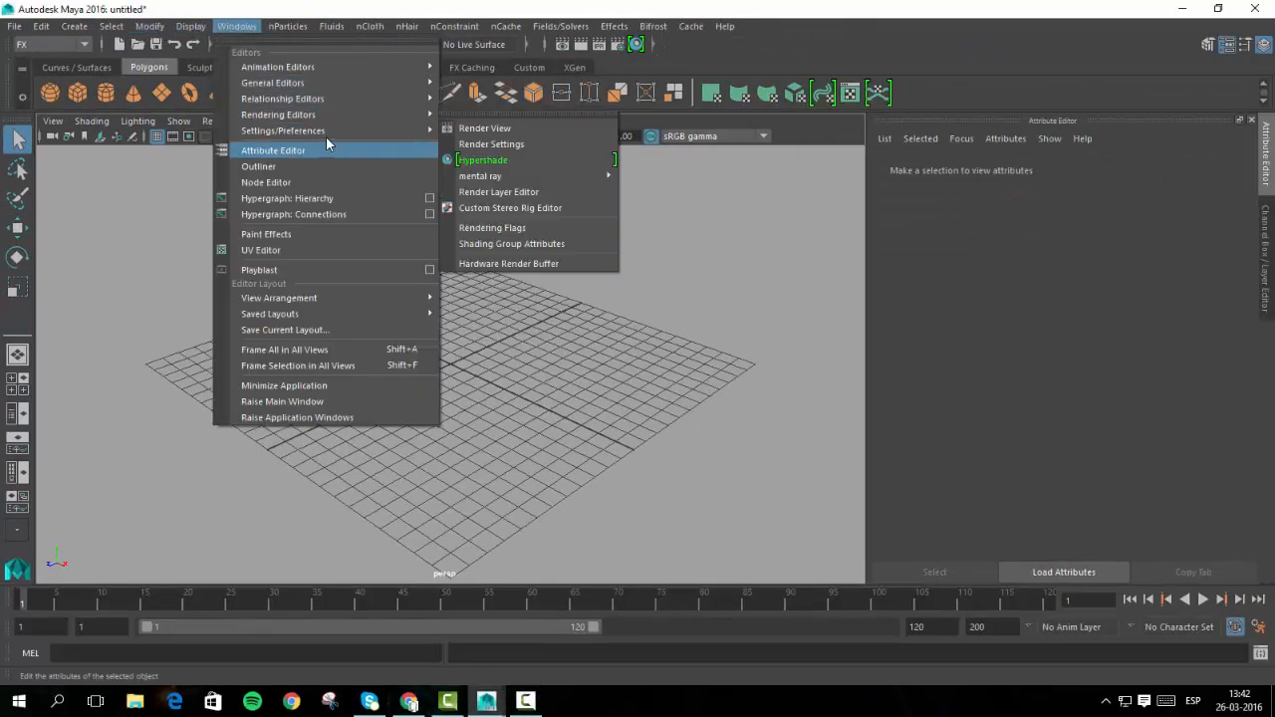
{"action": "mouse_move", "coordinate": [329, 131]}
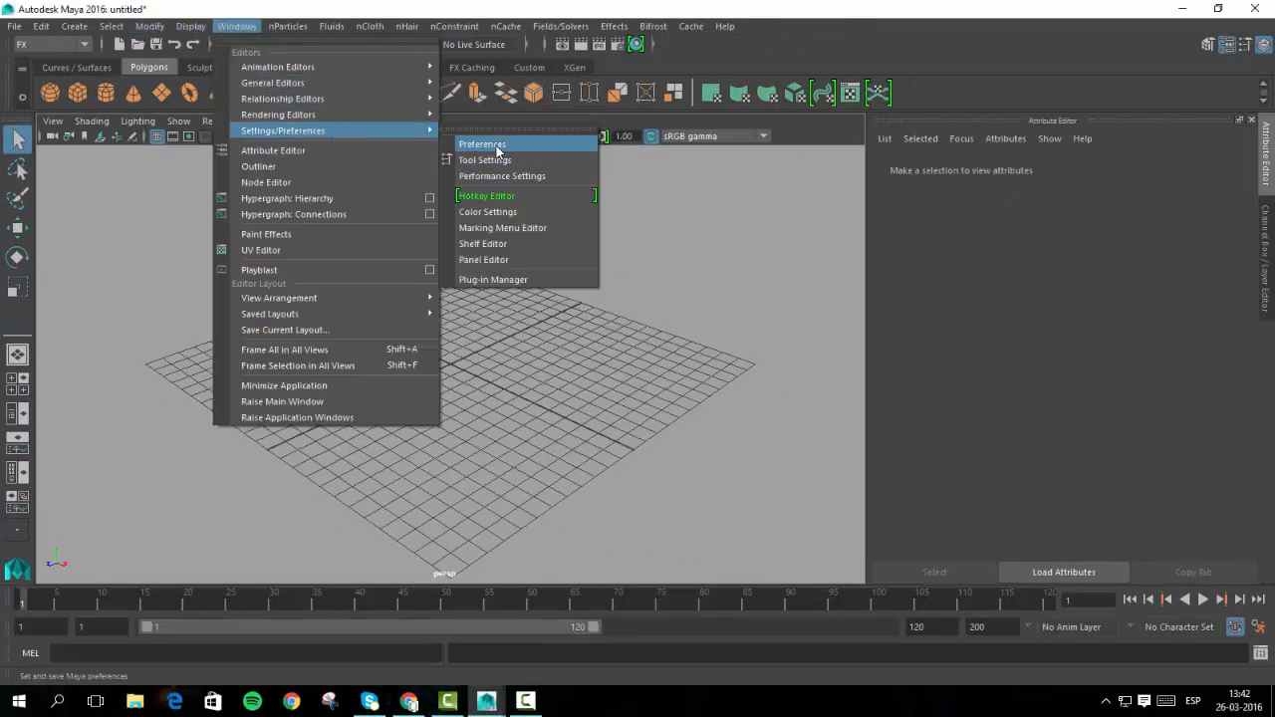
{"action": "left_click", "coordinate": [469, 139]}
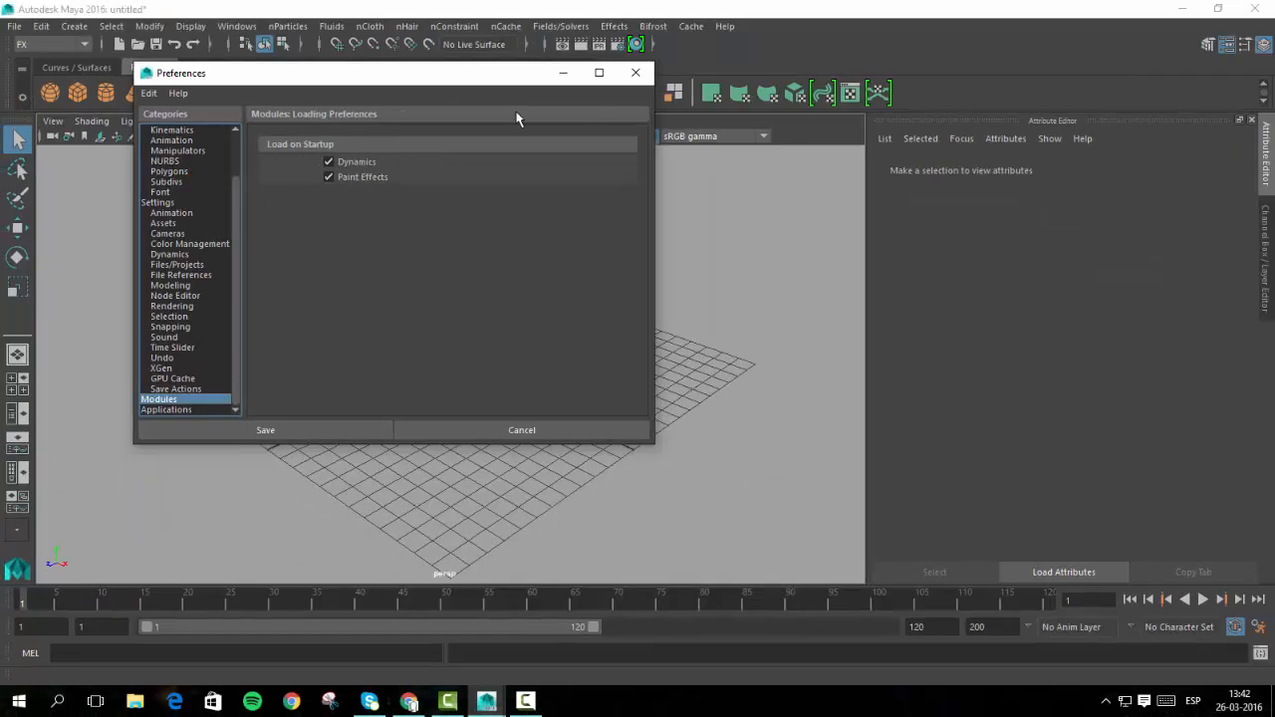
{"action": "left_click", "coordinate": [1025, 45]}
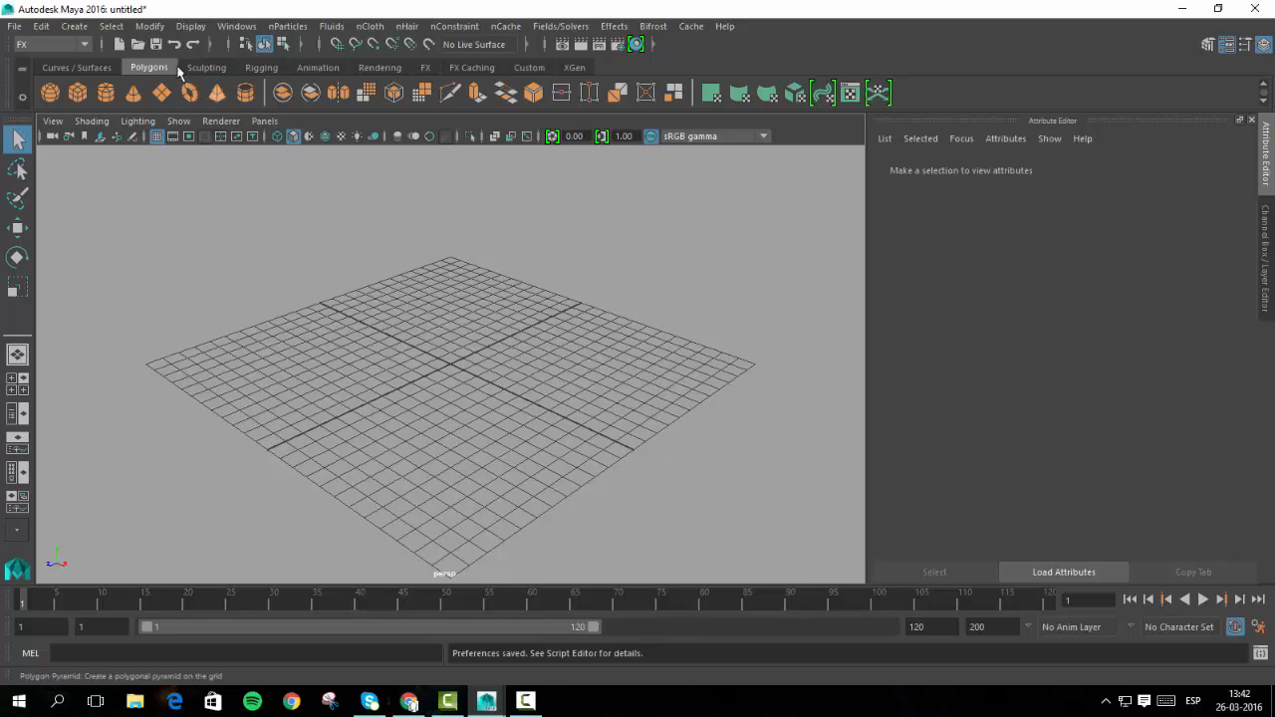
Examine the nParticles commands for filling objects, using the nParticle Tool, creating emitters and working with legacy particles.
{"action": "left_click", "coordinate": [288, 30]}
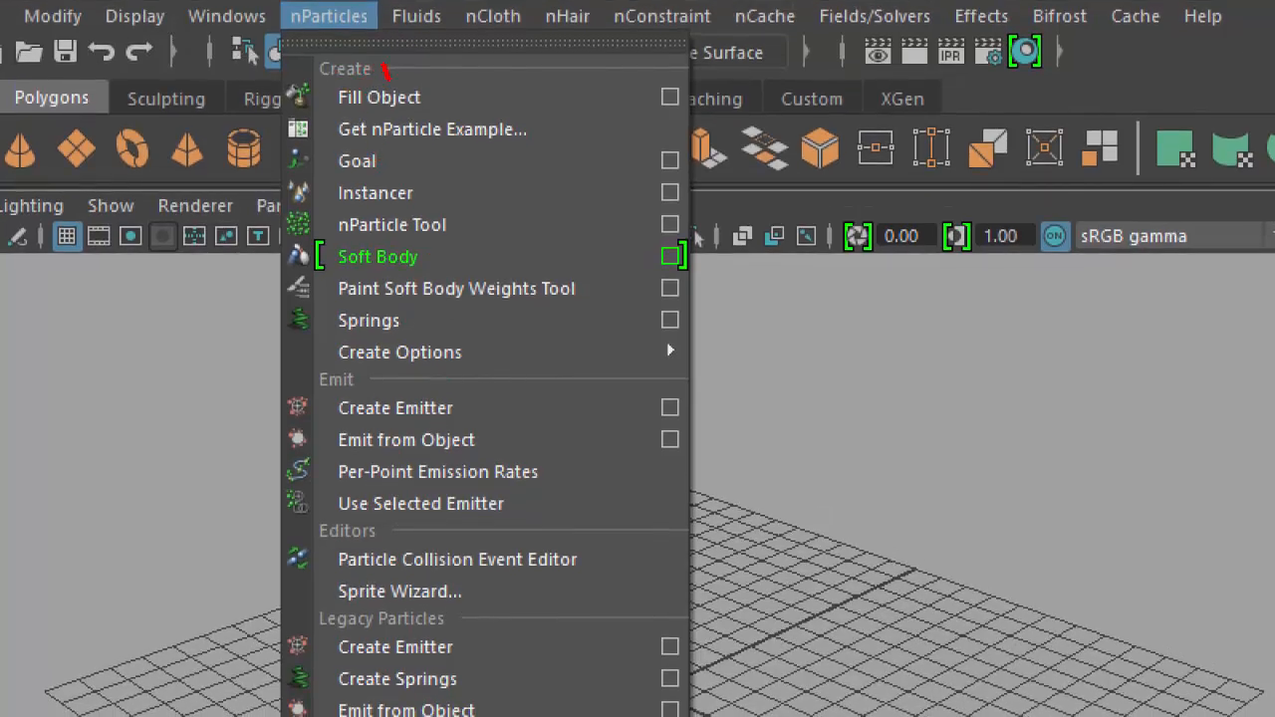
{"action": "left_click_drag", "start_coordinate": [384, 71], "coordinate": [444, 45]}
{"action": "left_click_drag", "start_coordinate": [441, 97], "coordinate": [571, 95]}
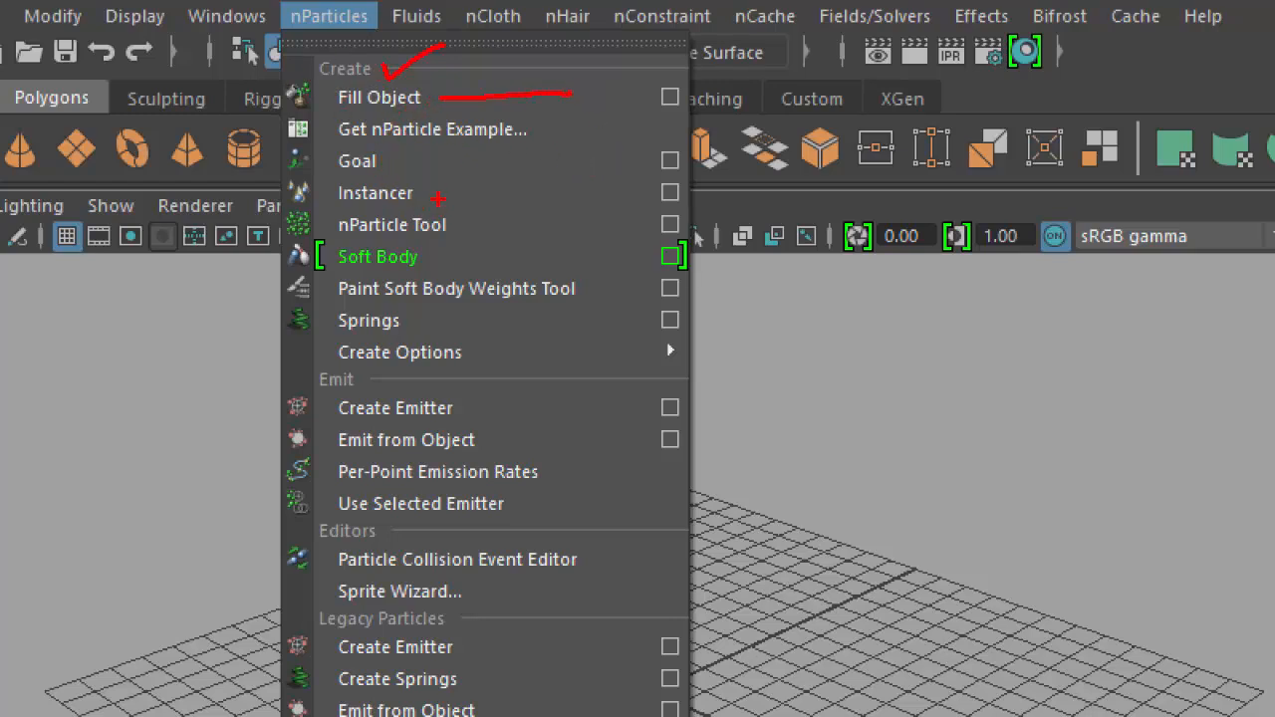
{"action": "left_click_drag", "start_coordinate": [462, 228], "coordinate": [601, 226]}
{"action": "left_click_drag", "start_coordinate": [319, 395], "coordinate": [305, 391]}
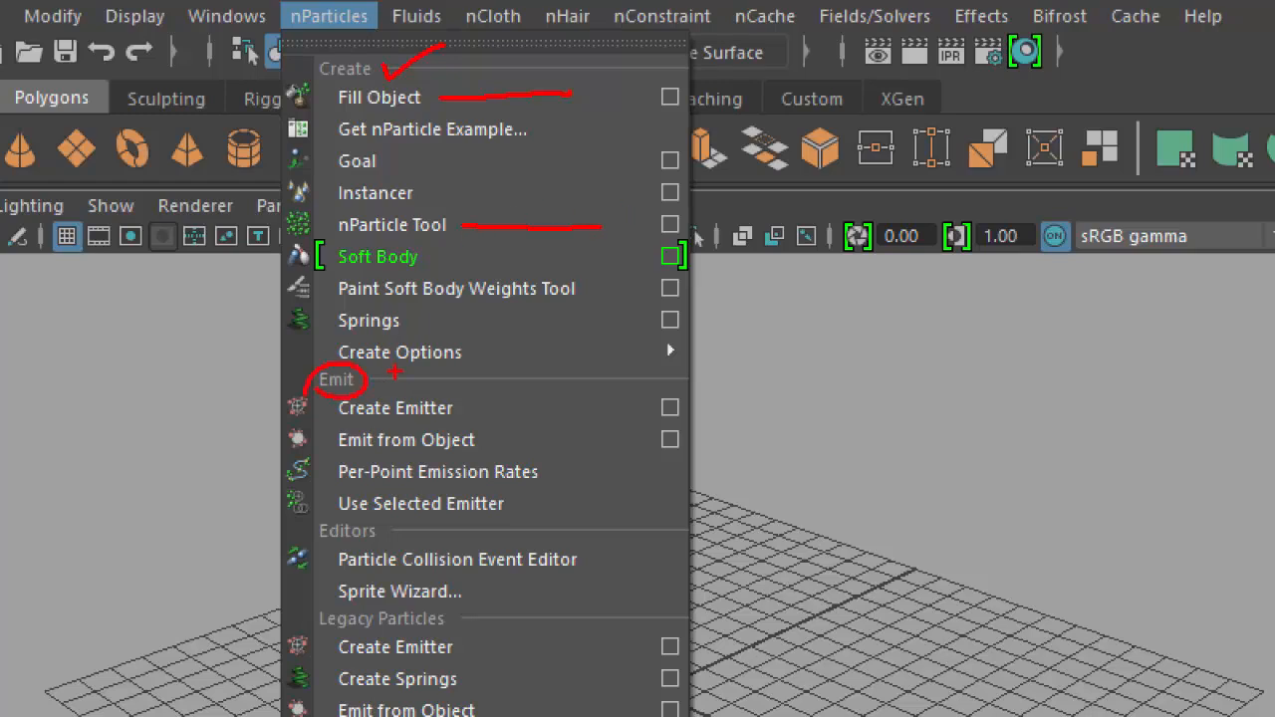
{"action": "left_click_drag", "start_coordinate": [487, 408], "coordinate": [601, 407]}
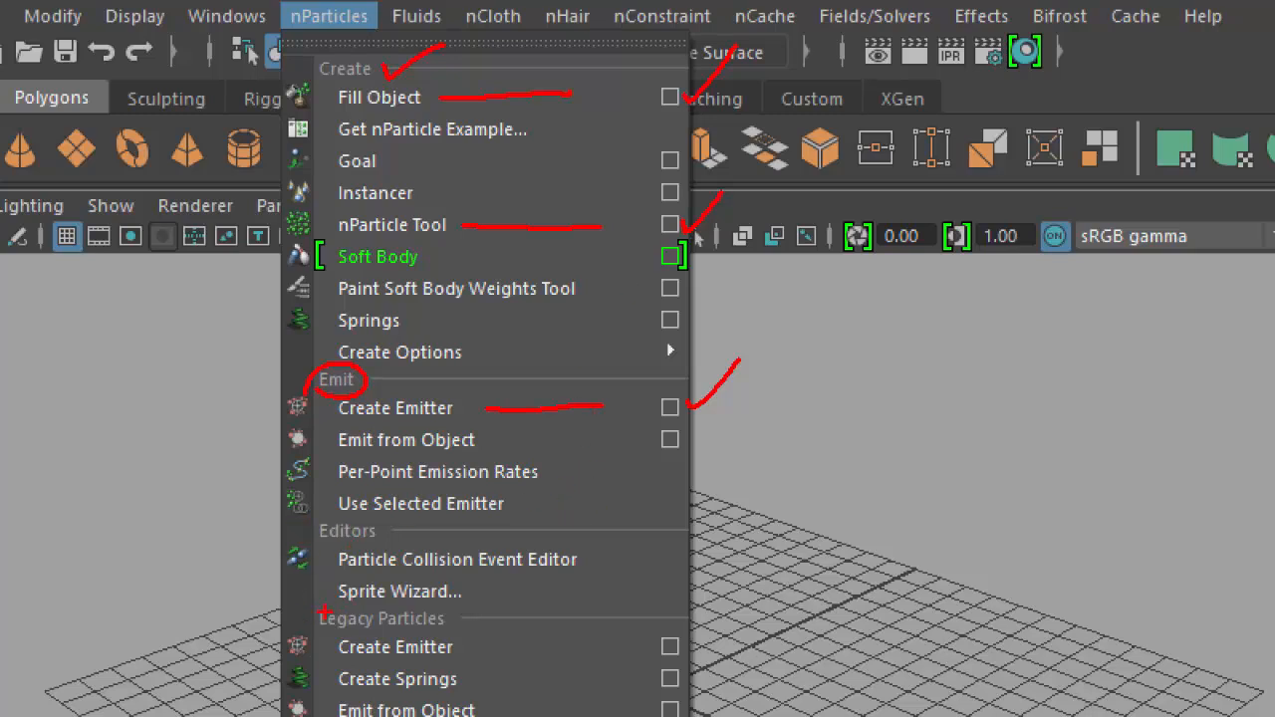
{"action": "left_click_drag", "start_coordinate": [305, 610], "coordinate": [719, 594]}
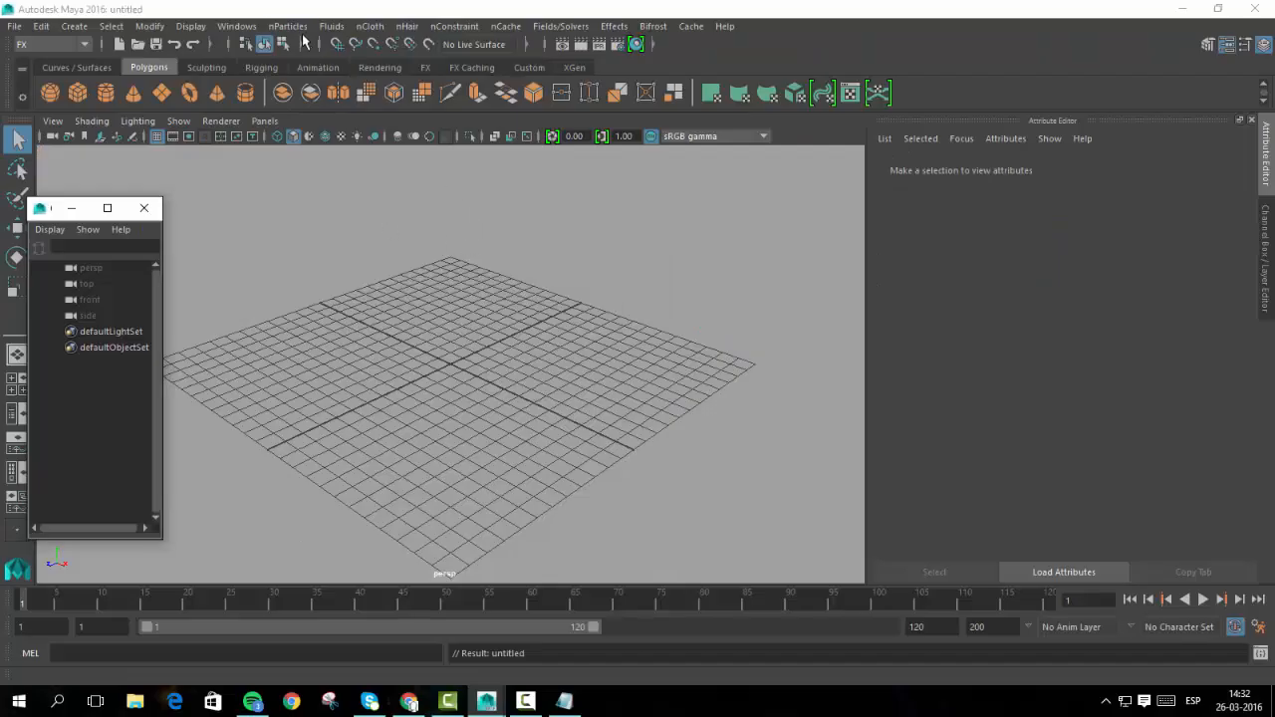
{"action": "left_click", "coordinate": [329, 16]}
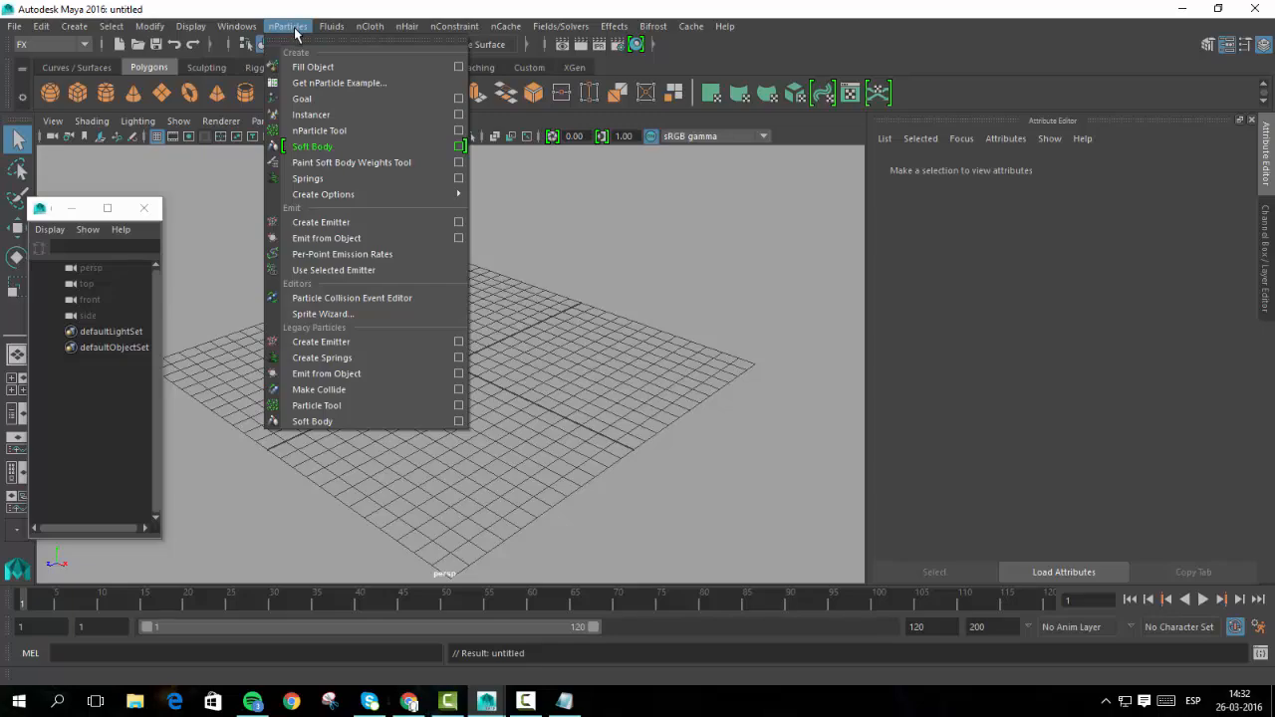
{"action": "key", "text": "ctrl+1"}
{"action": "left_click", "coordinate": [350, 254]}
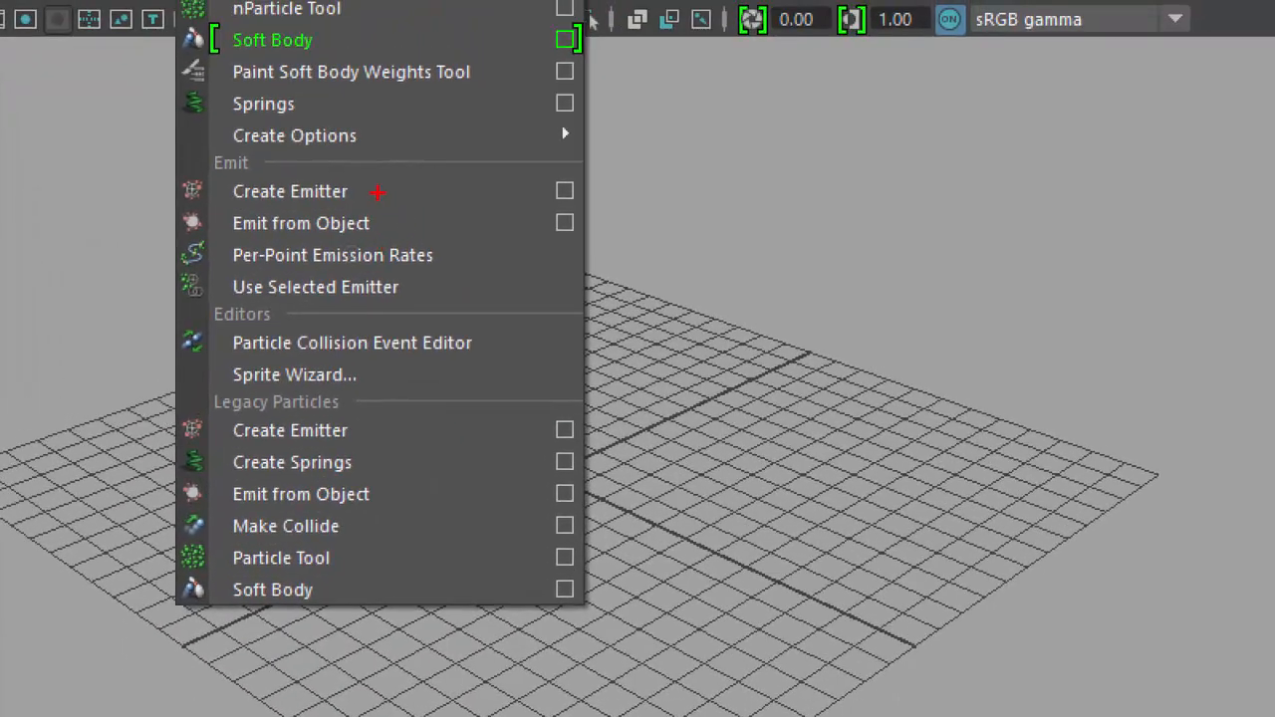
{"action": "left_click_drag", "start_coordinate": [360, 220], "coordinate": [370, 215]}
{"action": "left_click_drag", "start_coordinate": [560, 169], "coordinate": [554, 167]}
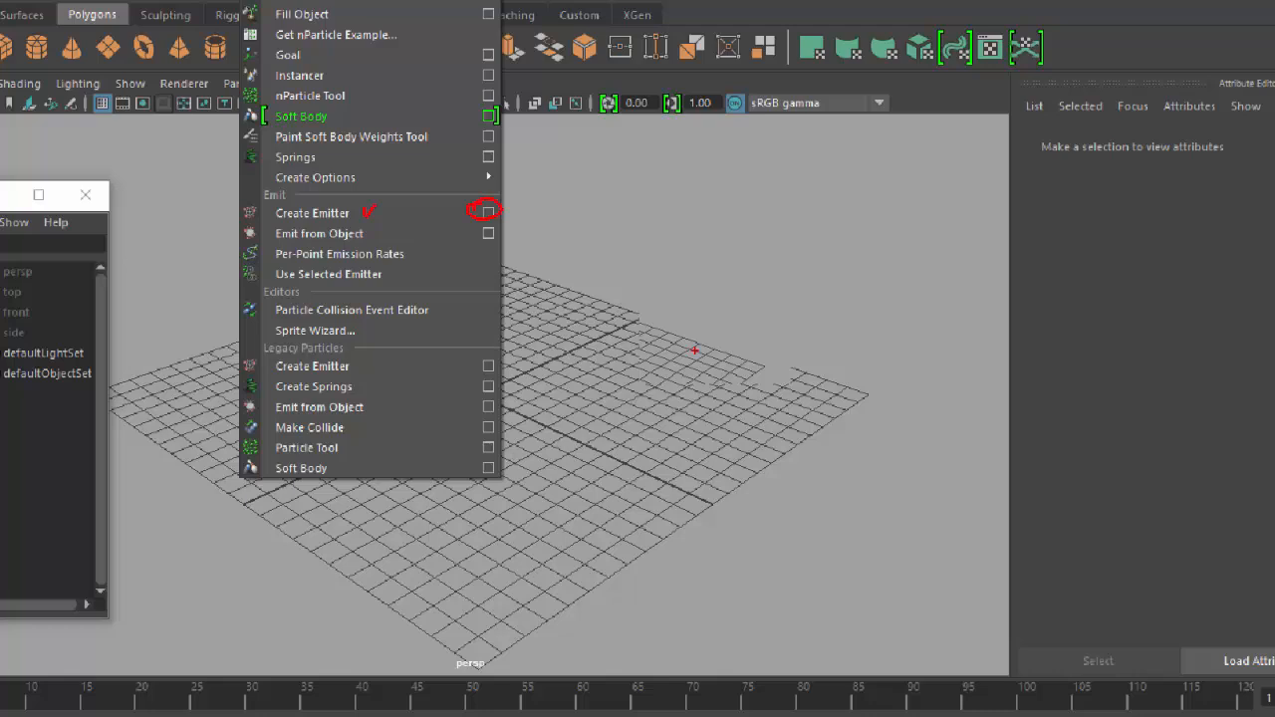
{"action": "key", "text": "Escape"}
Open the nParticle Create Emitter options, reset them to their defaults and enlarge the options window.
{"action": "left_click", "coordinate": [284, 26]}
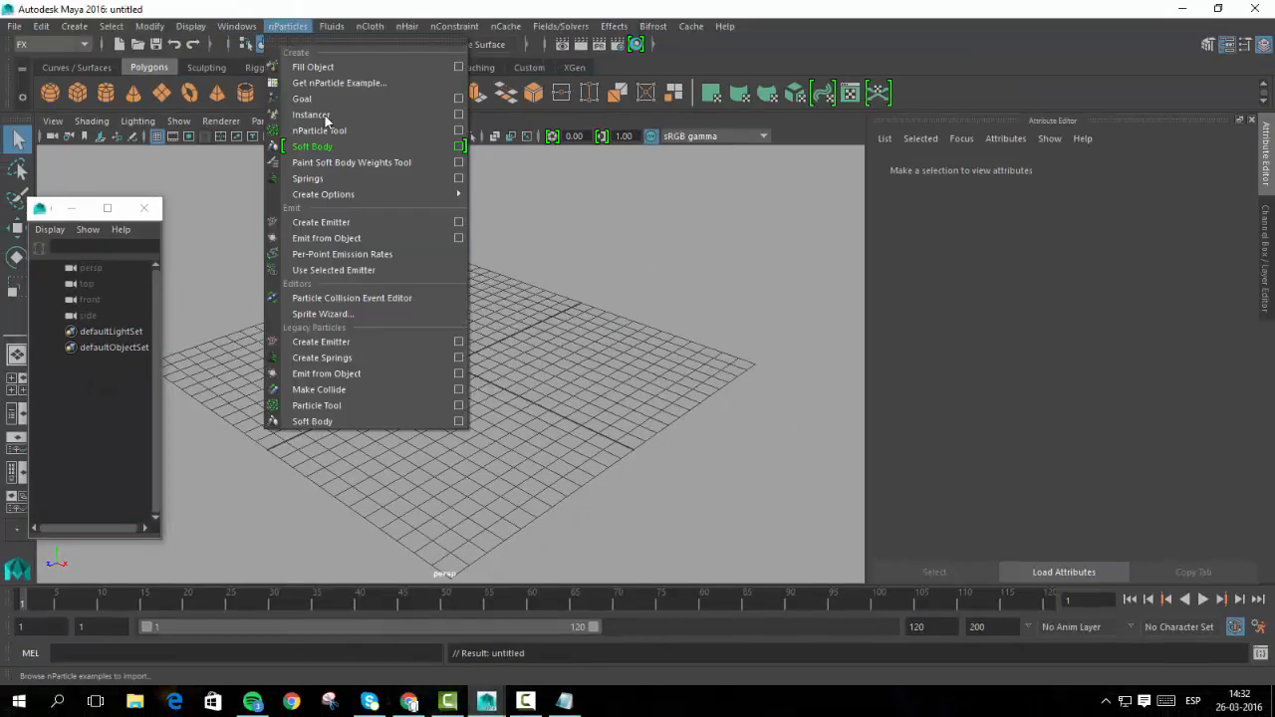
{"action": "left_click", "coordinate": [457, 222]}
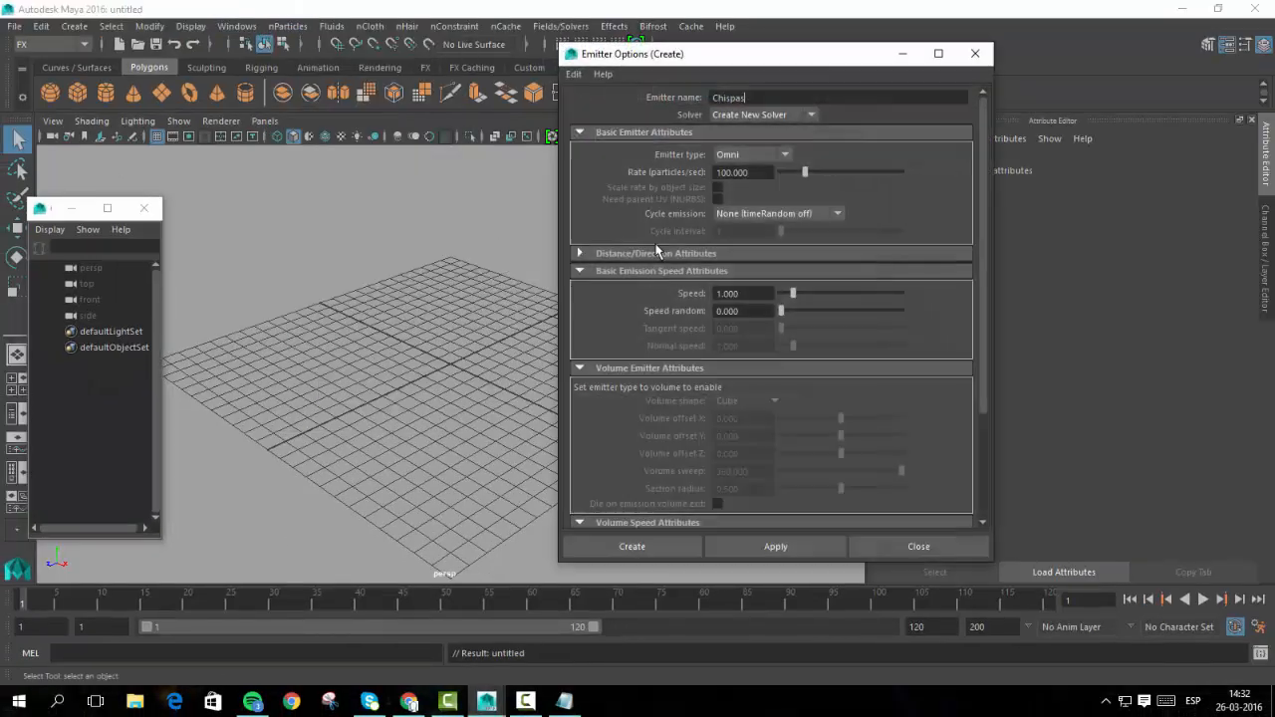
{"action": "left_click", "coordinate": [574, 73]}
{"action": "left_click", "coordinate": [594, 108]}
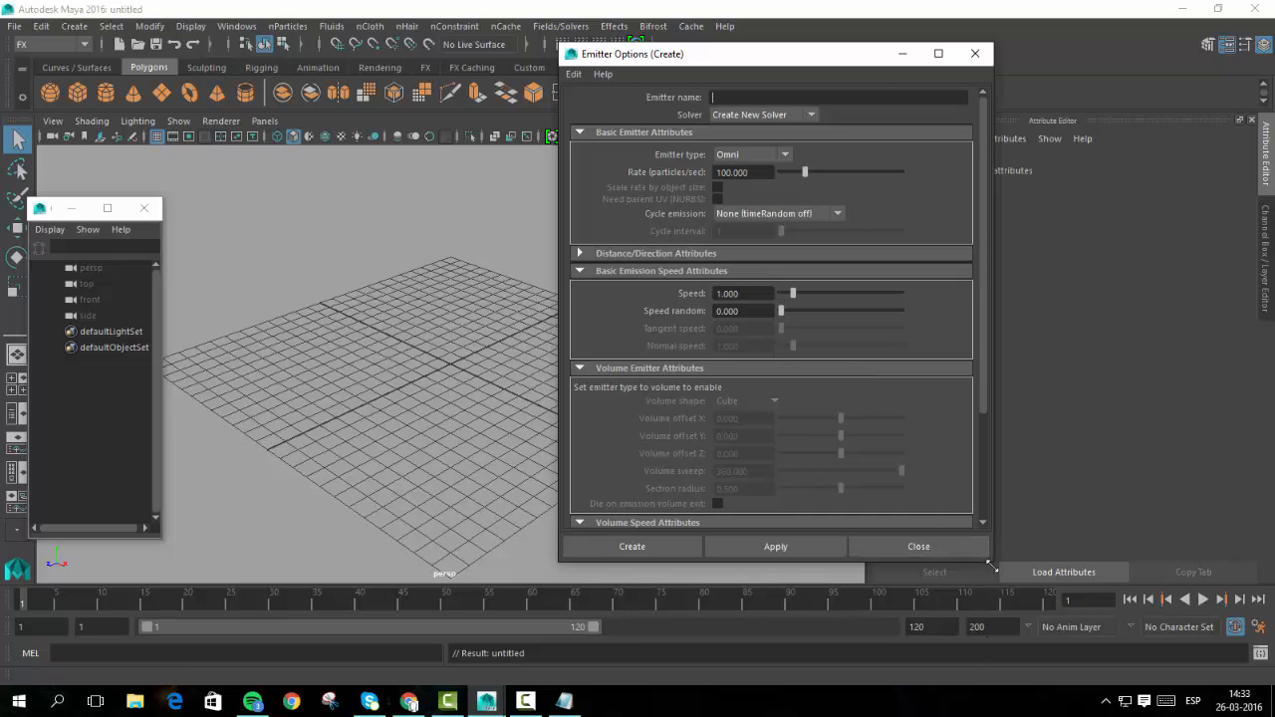
{"action": "left_click_drag", "start_coordinate": [990, 570], "coordinate": [995, 659]}
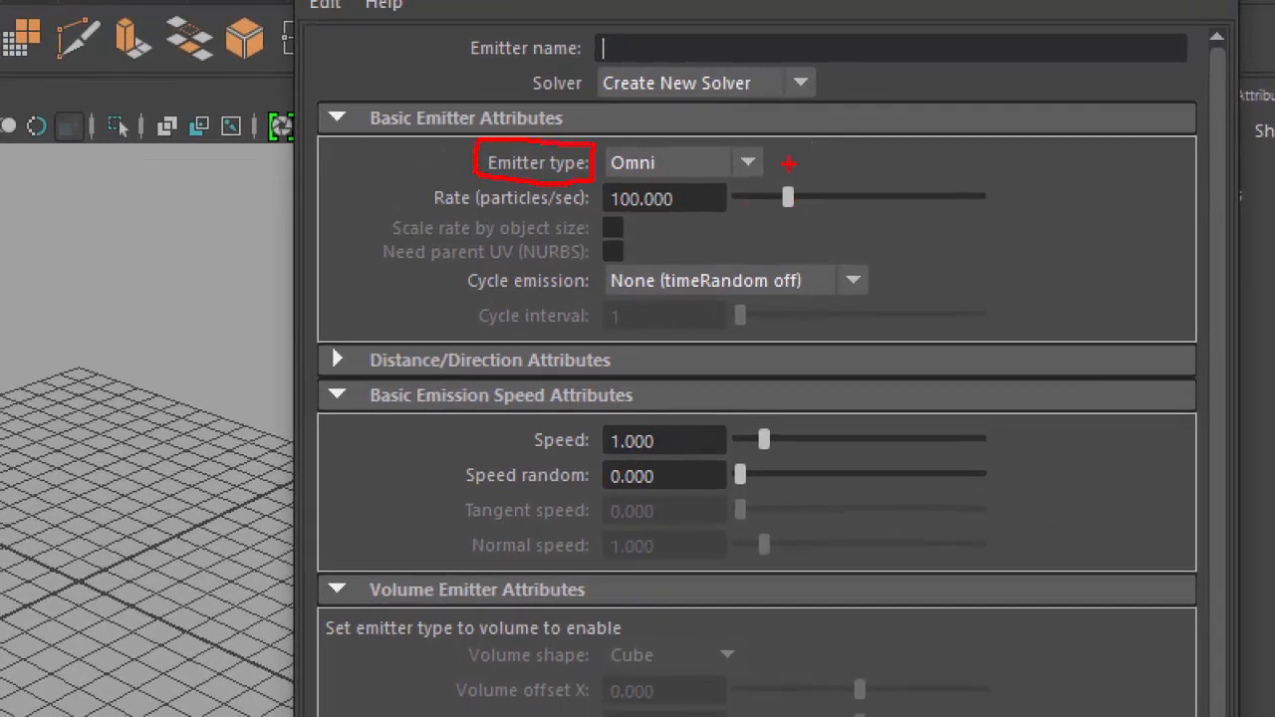
Examine the emitter type, particle rate and emission speed attributes in the emitter options.
{"action": "left_click_drag", "start_coordinate": [987, 125], "coordinate": [971, 105]}
{"action": "left_click", "coordinate": [1024, 109]}
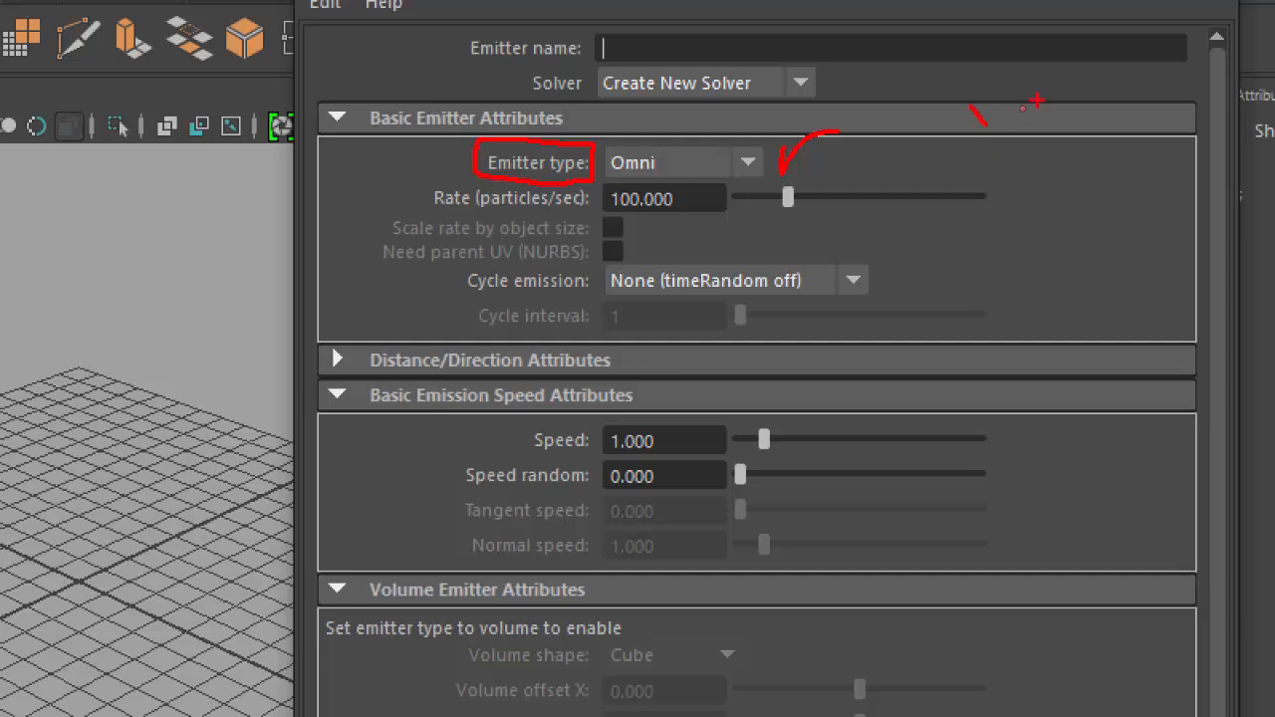
{"action": "left_click_drag", "start_coordinate": [1058, 137], "coordinate": [1084, 136]}
{"action": "left_click_drag", "start_coordinate": [1050, 194], "coordinate": [1051, 215]}
{"action": "left_click", "coordinate": [912, 163]}
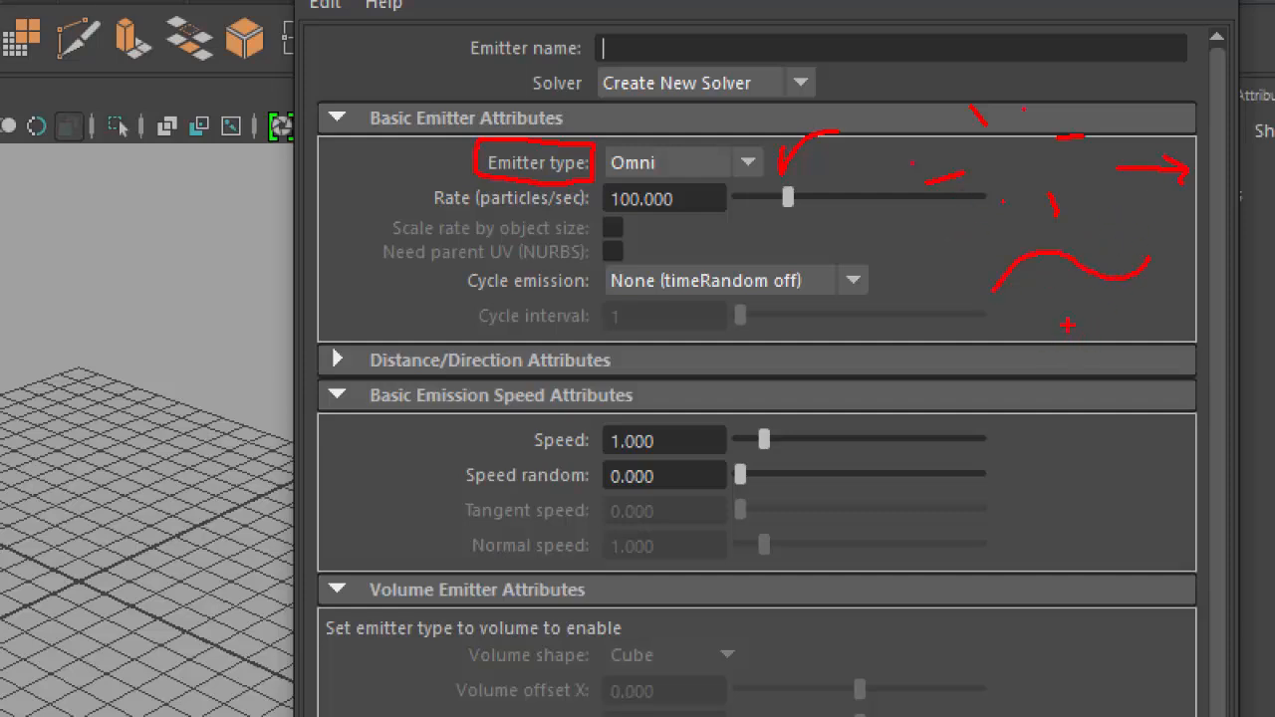
{"action": "left_click_drag", "start_coordinate": [1068, 325], "coordinate": [1024, 404]}
{"action": "left_click_drag", "start_coordinate": [1028, 351], "coordinate": [1072, 410]}
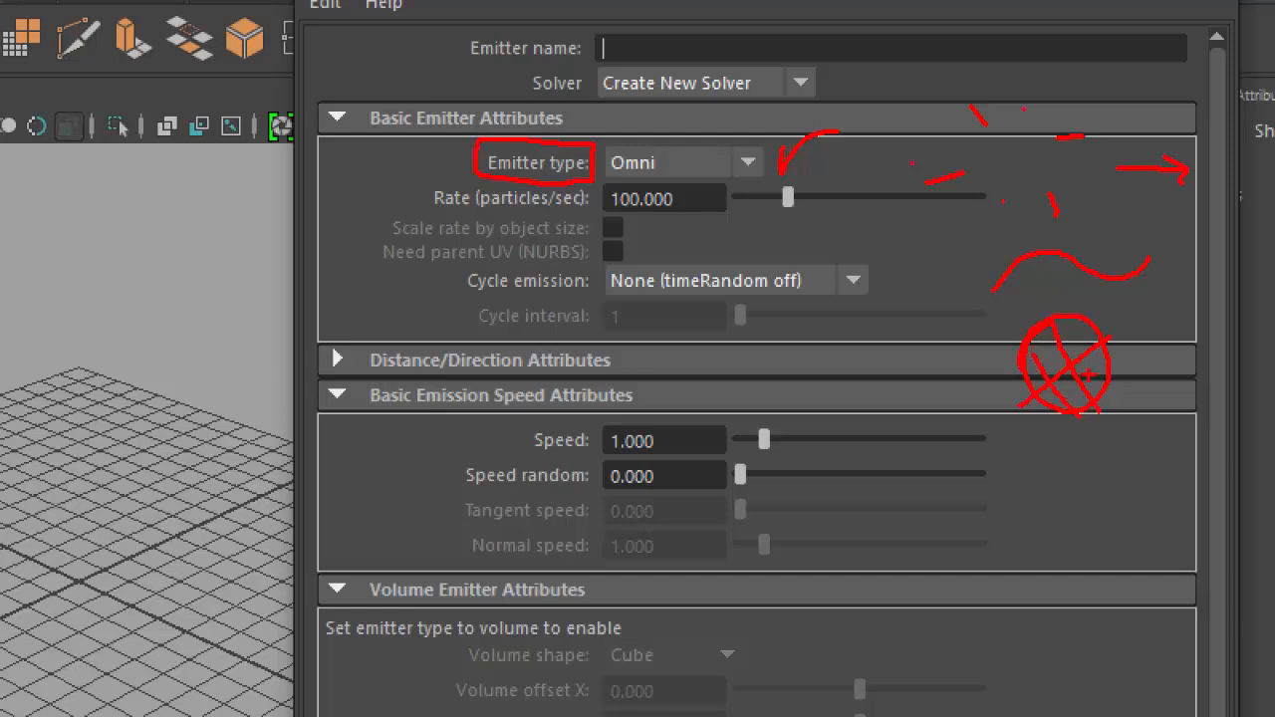
{"action": "mouse_move", "coordinate": [1082, 325]}
{"action": "left_mouse_down"}
{"action": "mouse_move", "coordinate": [1114, 395]}
{"action": "mouse_move", "coordinate": [1032, 359]}
{"action": "left_mouse_up"}
{"action": "left_click_drag", "start_coordinate": [1111, 375], "coordinate": [1051, 418]}
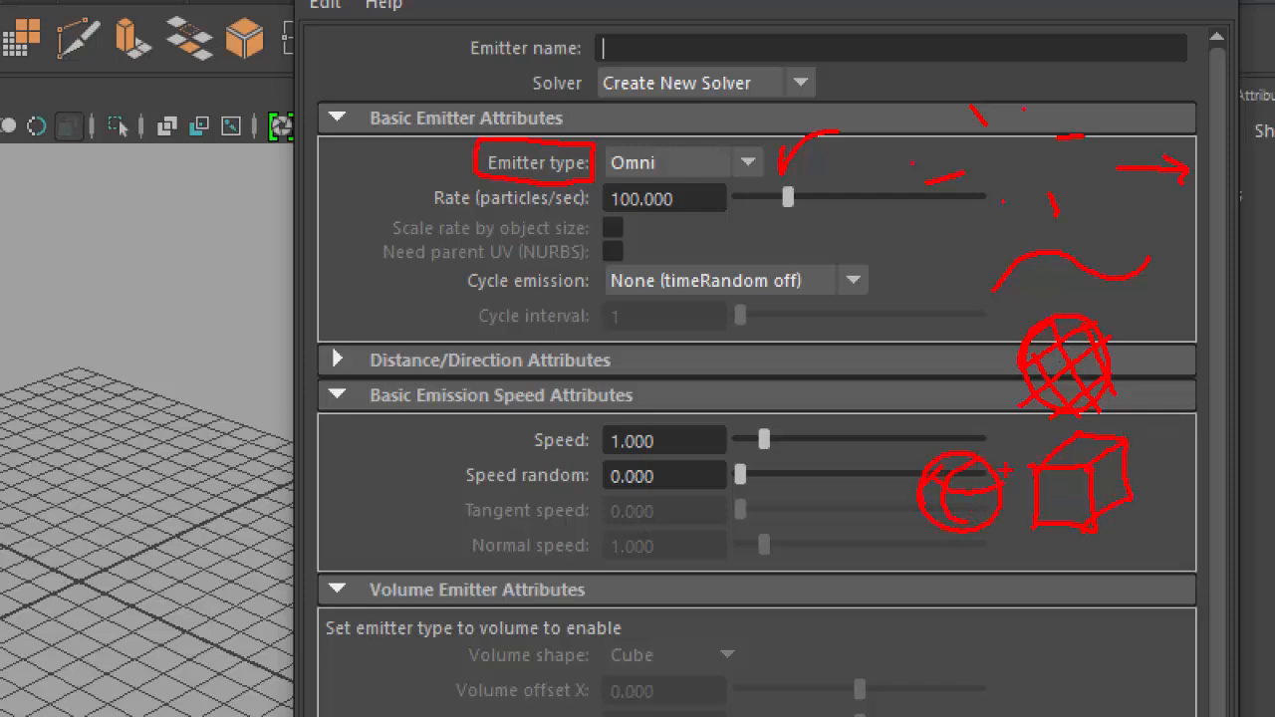
{"action": "left_click_drag", "start_coordinate": [838, 446], "coordinate": [855, 472]}
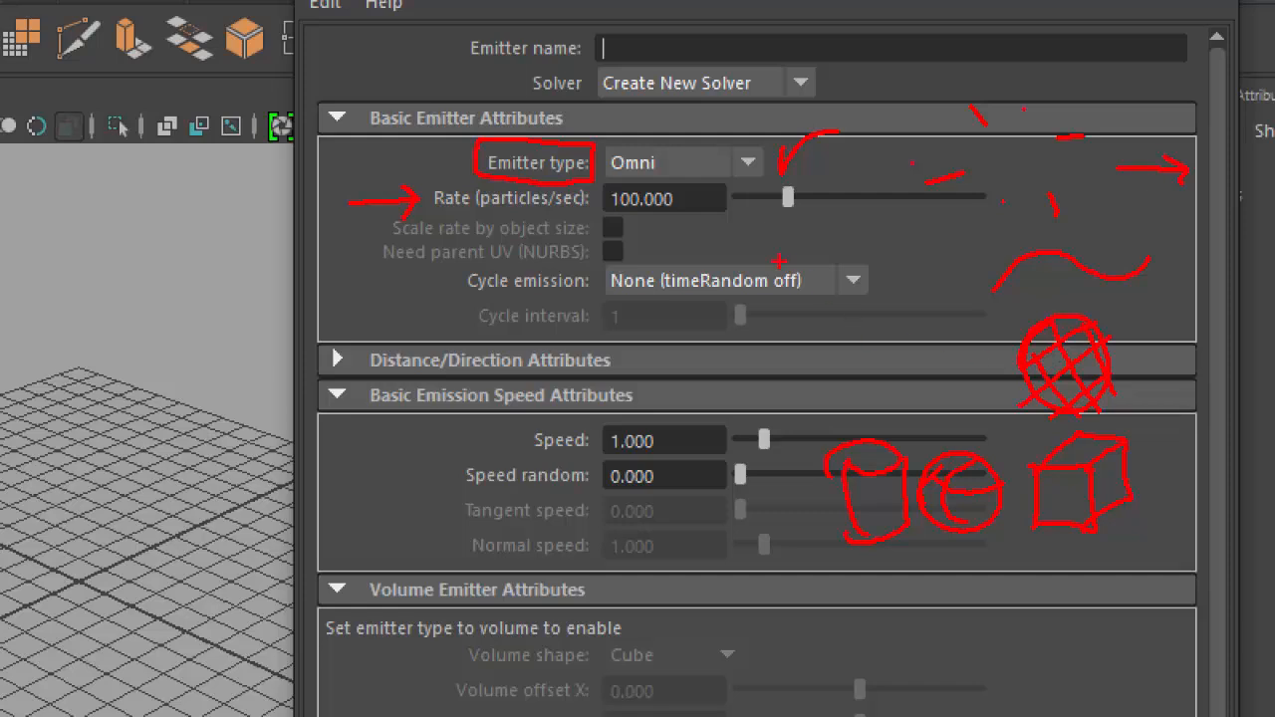
{"action": "left_click_drag", "start_coordinate": [799, 370], "coordinate": [871, 396]}
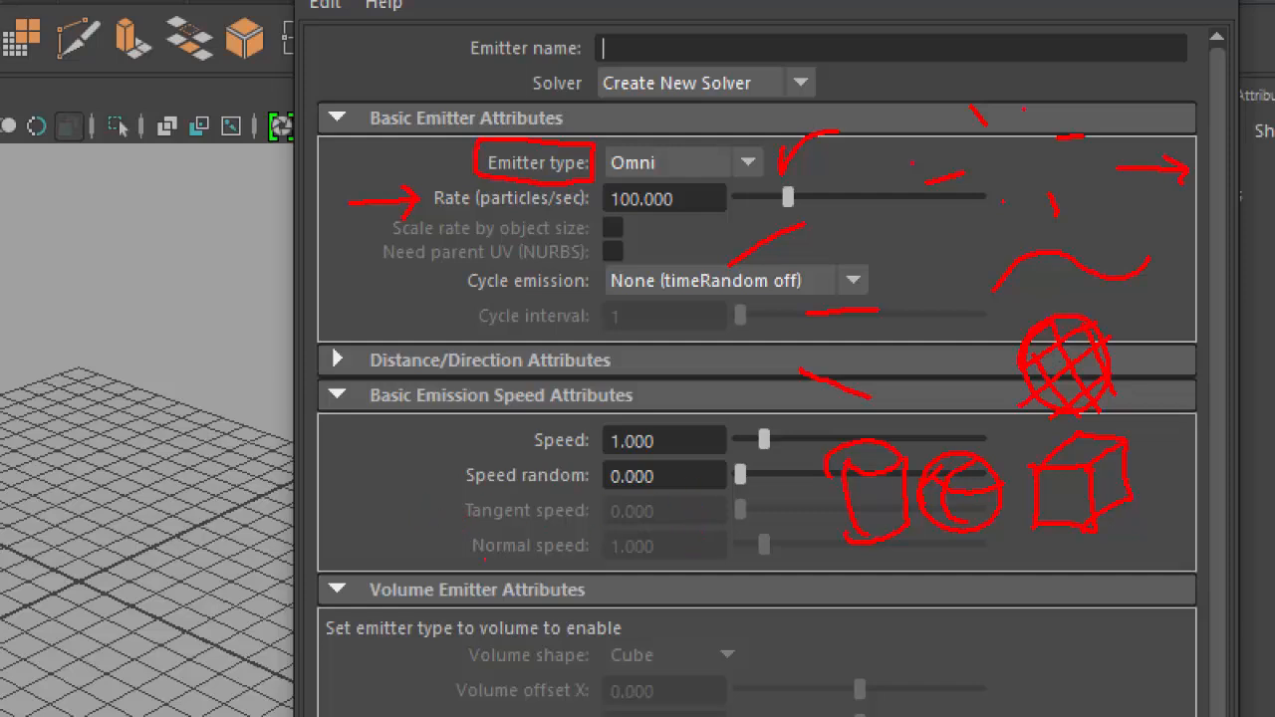
{"action": "mouse_move", "coordinate": [628, 168]}
{"action": "left_mouse_down"}
{"action": "mouse_move", "coordinate": [610, 177]}
{"action": "mouse_move", "coordinate": [685, 162]}
{"action": "mouse_move", "coordinate": [608, 150]}
{"action": "mouse_move", "coordinate": [686, 147]}
{"action": "left_mouse_up"}
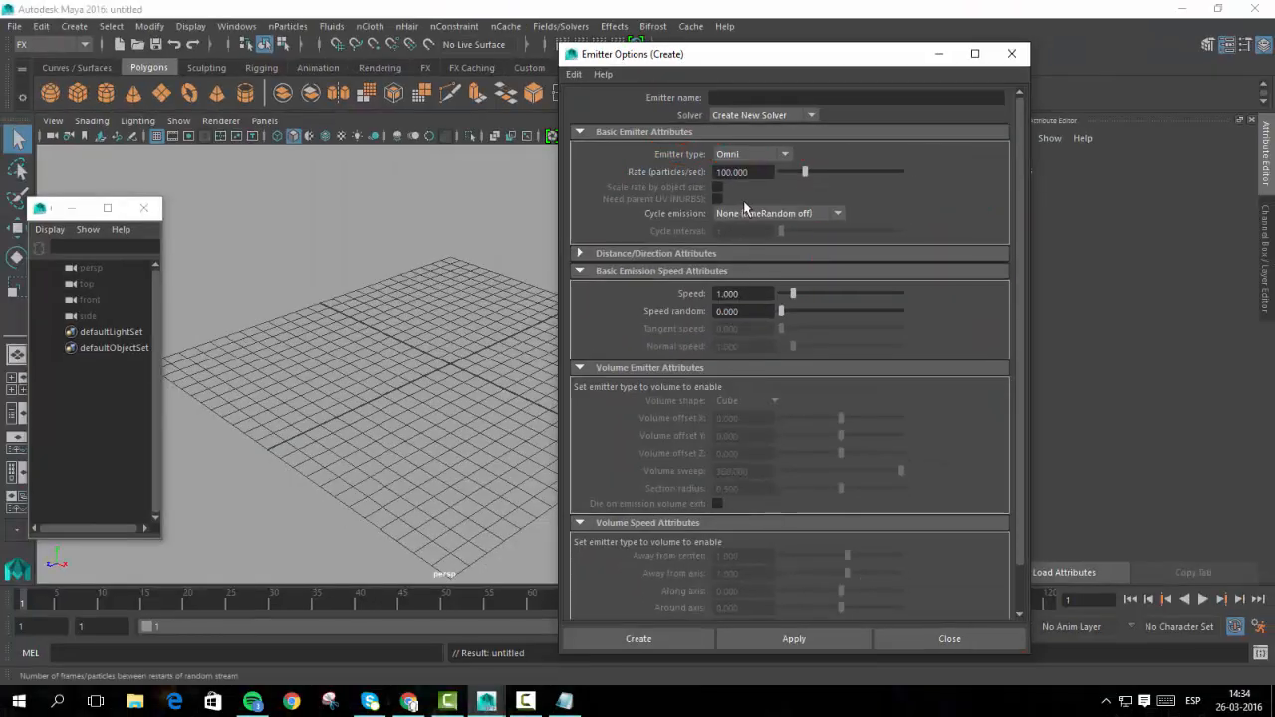
Create an Omni emitter with a rate of 100 particles per second on a new solver and close the options.
{"action": "left_click", "coordinate": [326, 3]}
{"action": "left_click", "coordinate": [794, 638]}
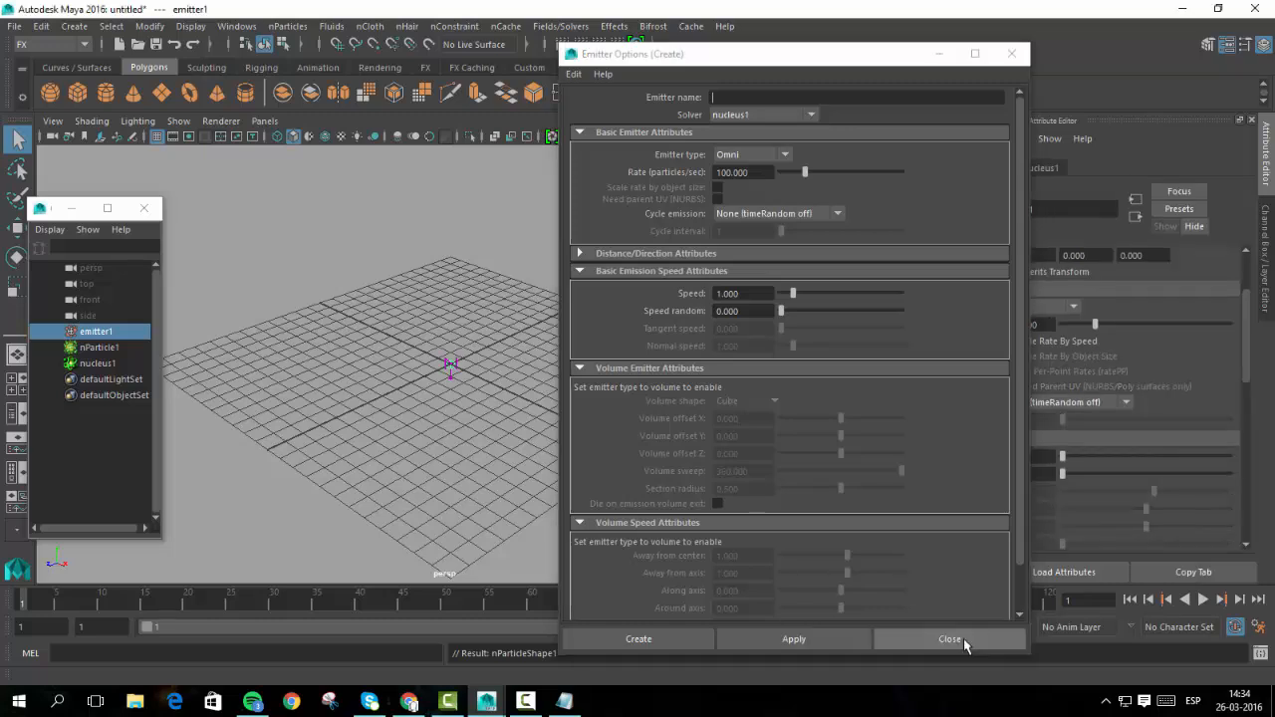
{"action": "left_click", "coordinate": [951, 639]}
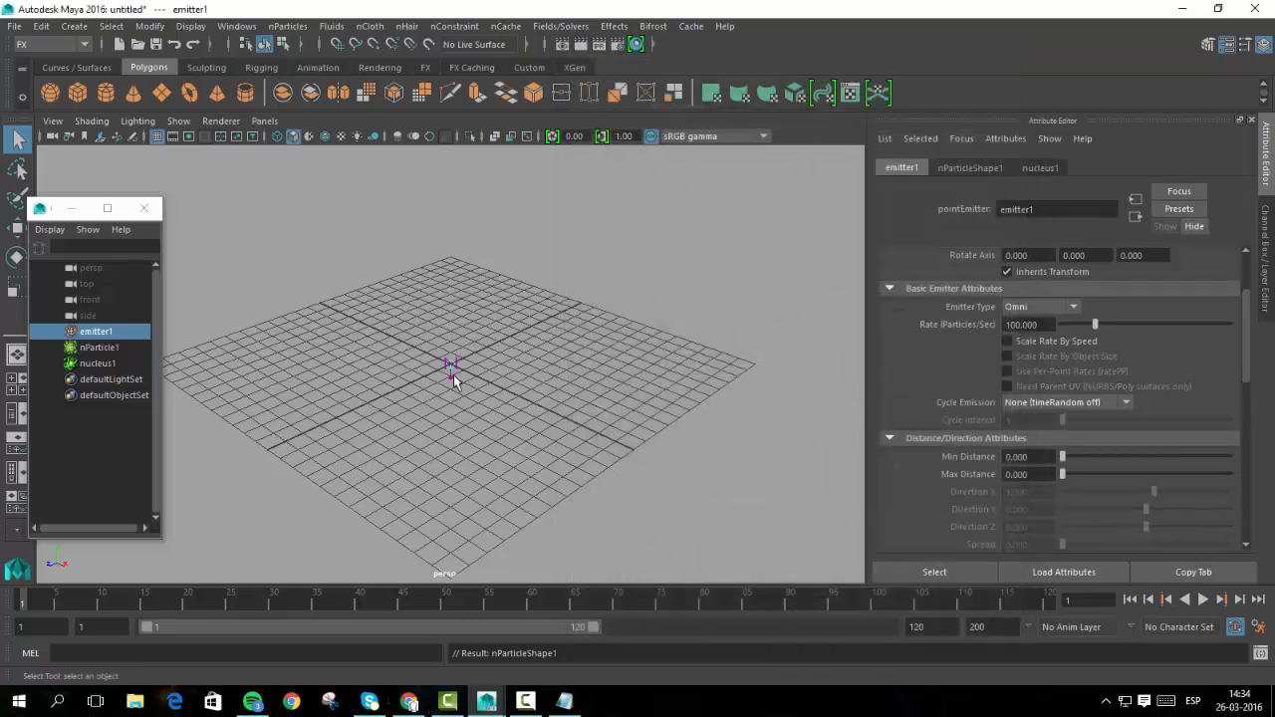
Hide the viewport grid and examine the emitter1, nParticle1 and nucleus1 nodes in the Outliner.
{"action": "left_click", "coordinate": [157, 136]}
{"action": "left_click_drag", "start_coordinate": [98, 212], "coordinate": [125, 179]}
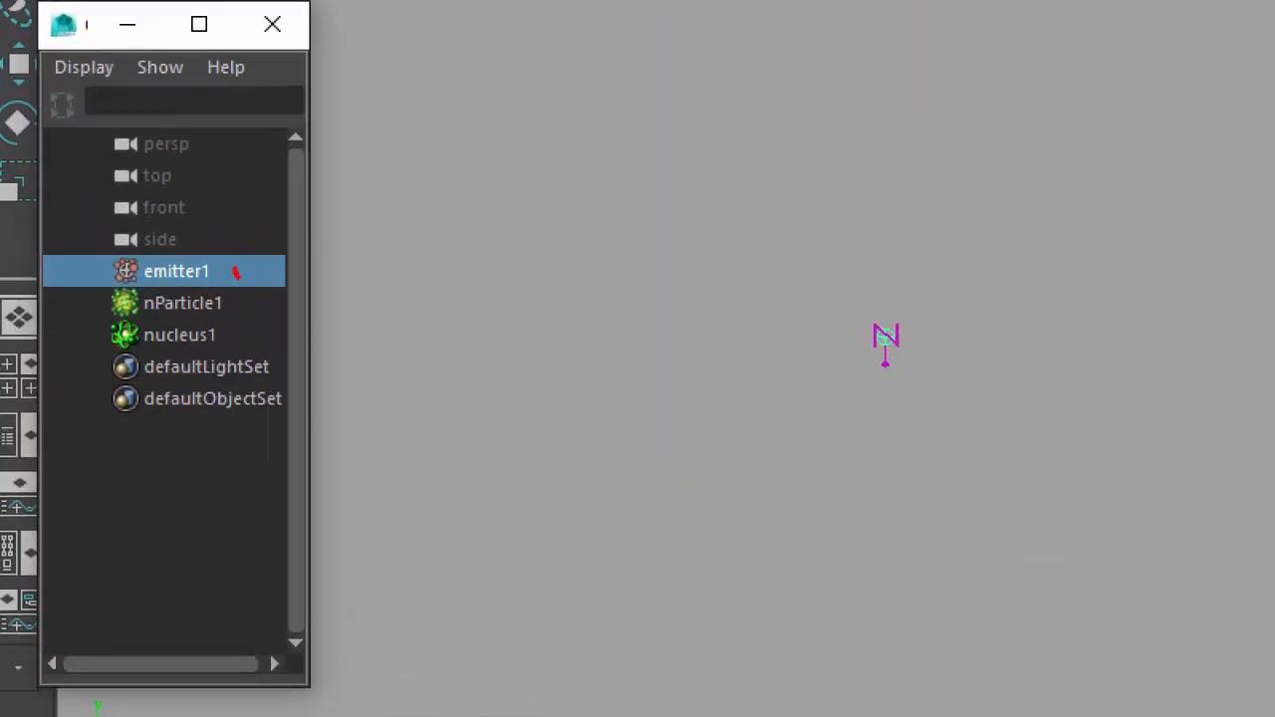
{"action": "left_click_drag", "start_coordinate": [236, 272], "coordinate": [268, 245]}
{"action": "left_click_drag", "start_coordinate": [240, 301], "coordinate": [271, 282]}
{"action": "left_click_drag", "start_coordinate": [244, 329], "coordinate": [284, 305]}
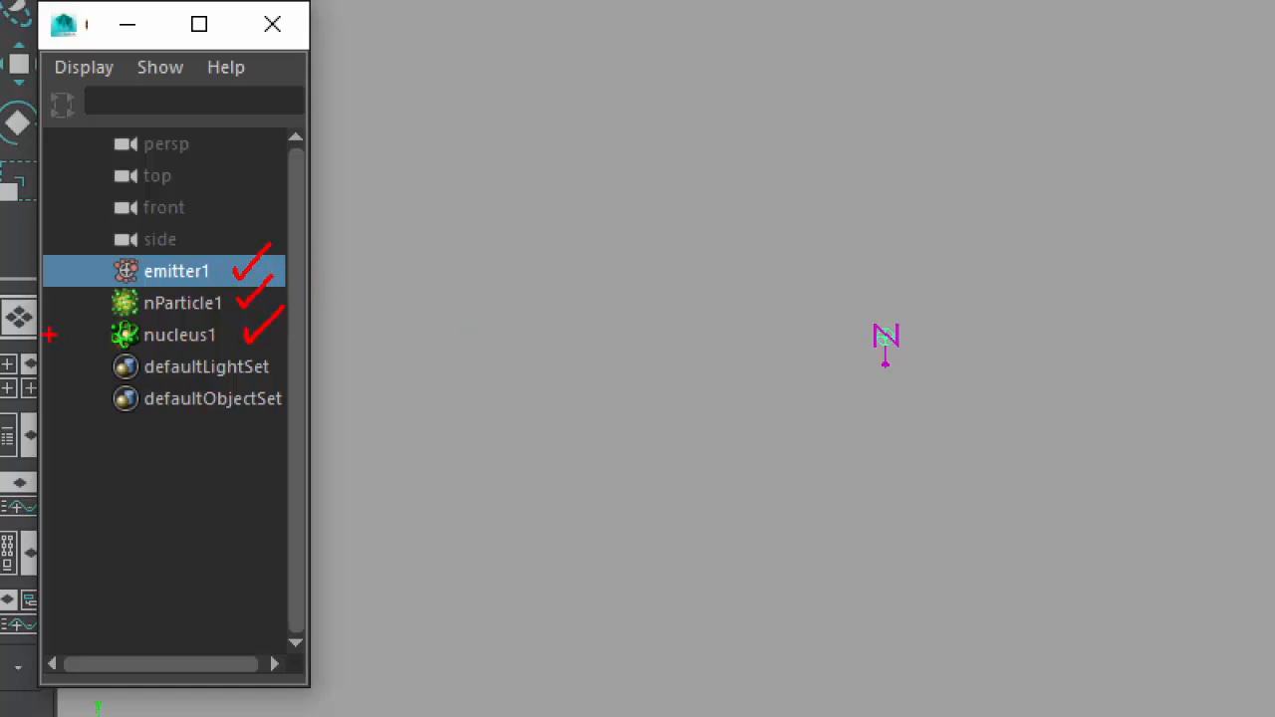
{"action": "left_click_drag", "start_coordinate": [48, 337], "coordinate": [94, 329]}
{"action": "left_click_drag", "start_coordinate": [45, 305], "coordinate": [95, 299]}
{"action": "mouse_move", "coordinate": [60, 269]}
{"action": "left_mouse_down"}
{"action": "mouse_move", "coordinate": [104, 267]}
{"action": "mouse_move", "coordinate": [99, 280]}
{"action": "left_mouse_up"}
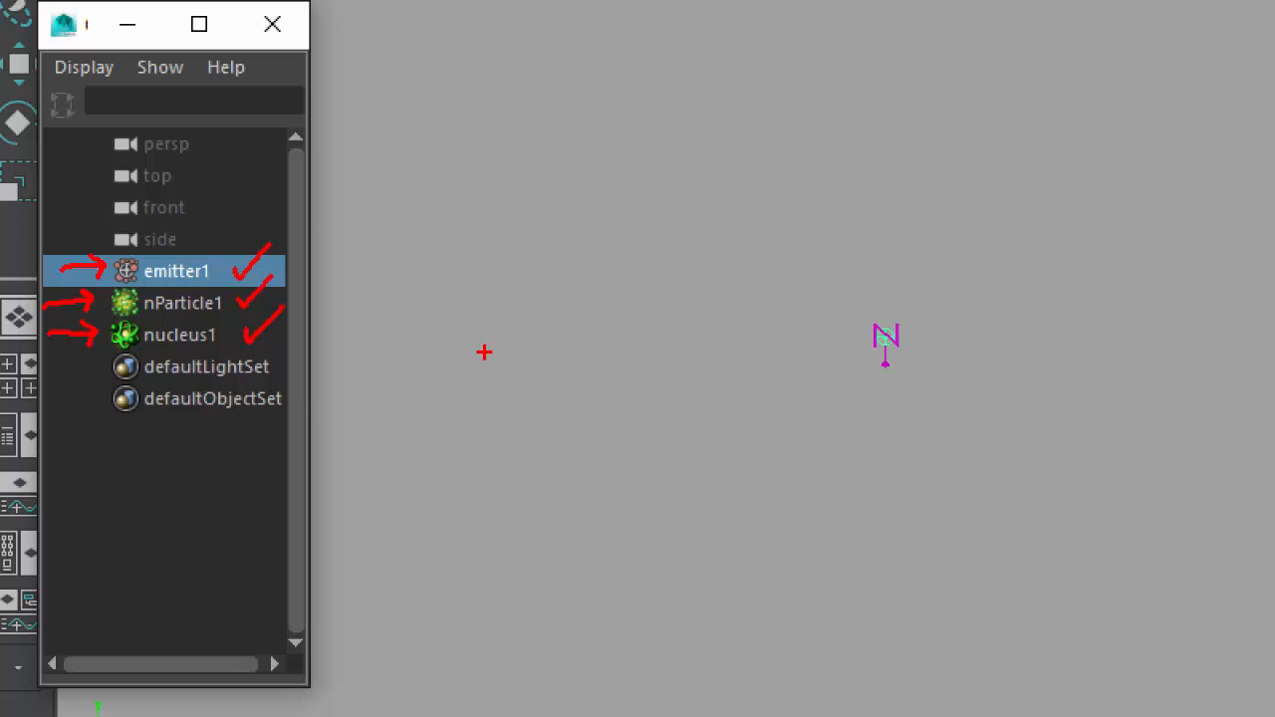
{"action": "key", "text": "Escape"}
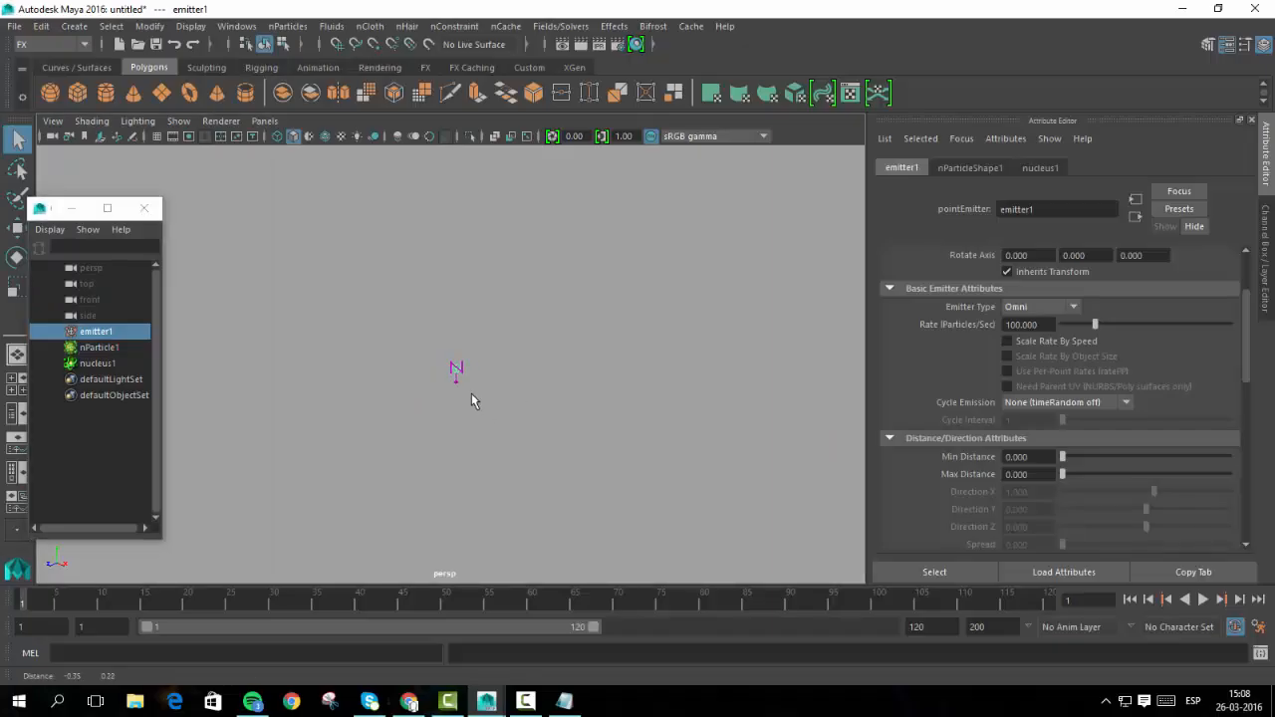
Move the nucleus1 icon along the negative X axis away from the emitter, with the viewport grid hidden, and deselect it.
{"action": "left_click", "coordinate": [157, 136]}
{"action": "right_click_drag", "start_coordinate": [390, 367], "coordinate": [595, 473], "text": "alt"}
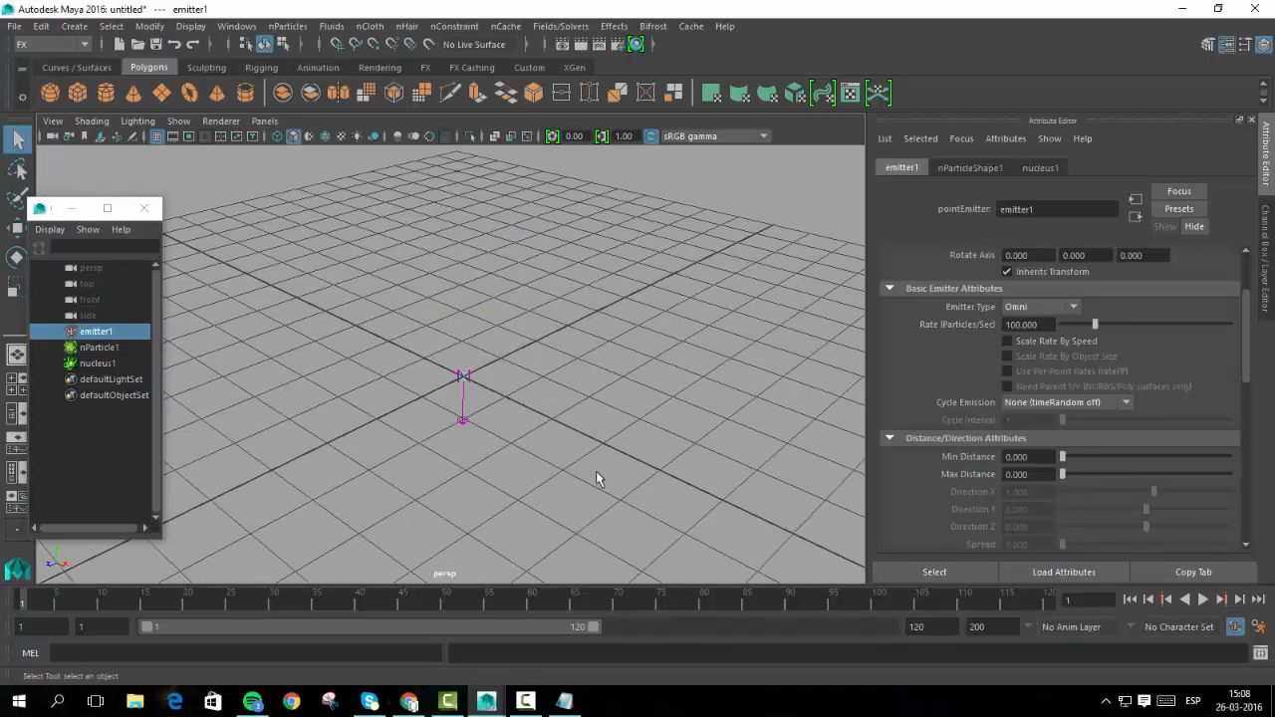
{"action": "left_click_drag", "start_coordinate": [595, 473], "coordinate": [504, 448], "text": "alt"}
{"action": "left_click", "coordinate": [157, 136]}
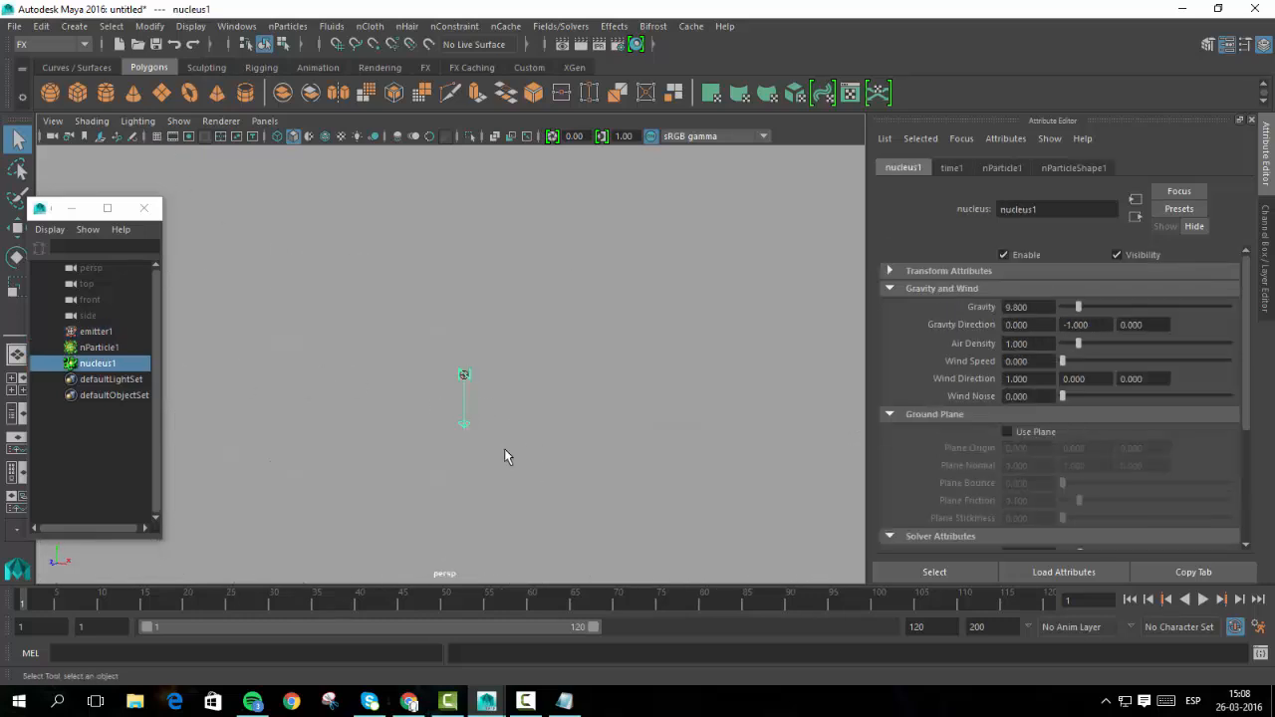
{"action": "left_click", "coordinate": [17, 228]}
{"action": "left_click_drag", "start_coordinate": [538, 384], "coordinate": [510, 383]}
{"action": "left_click", "coordinate": [429, 428]}
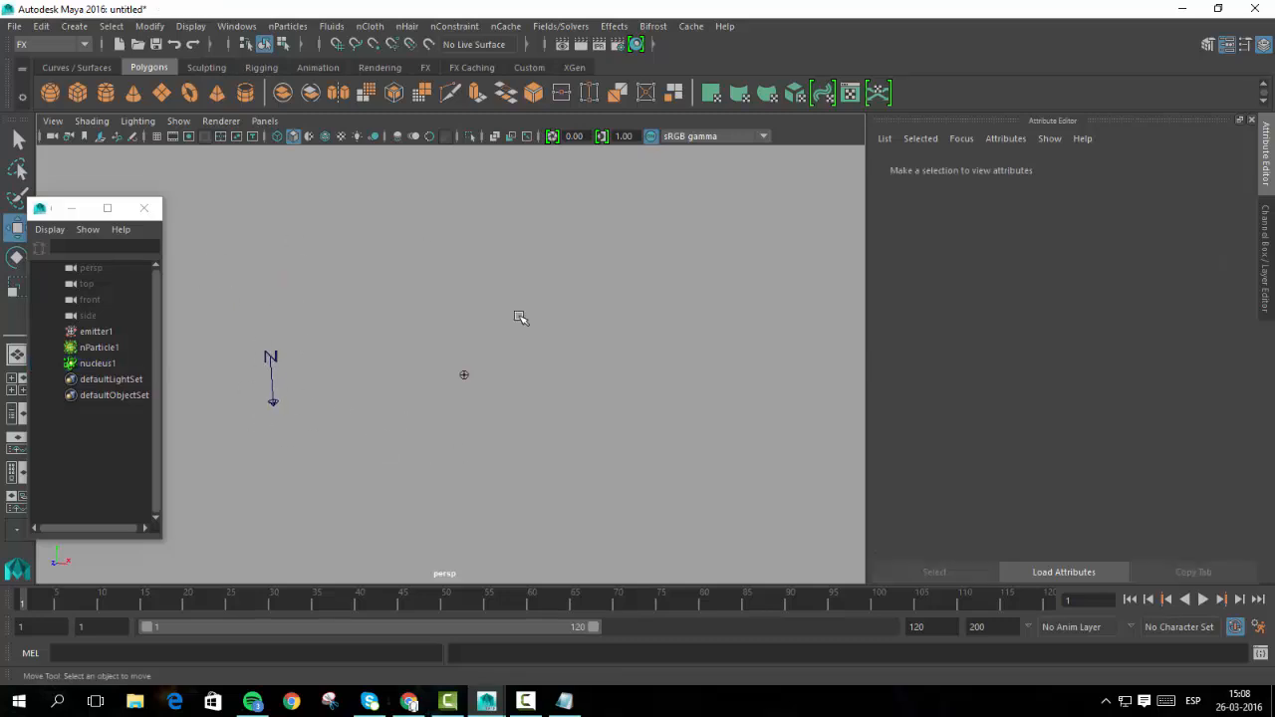
Select the nucleus1, nParticle1 and emitter1 nodes in turn to review their attributes, and clear the selection.
{"action": "left_click", "coordinate": [110, 364]}
{"action": "left_click", "coordinate": [117, 349]}
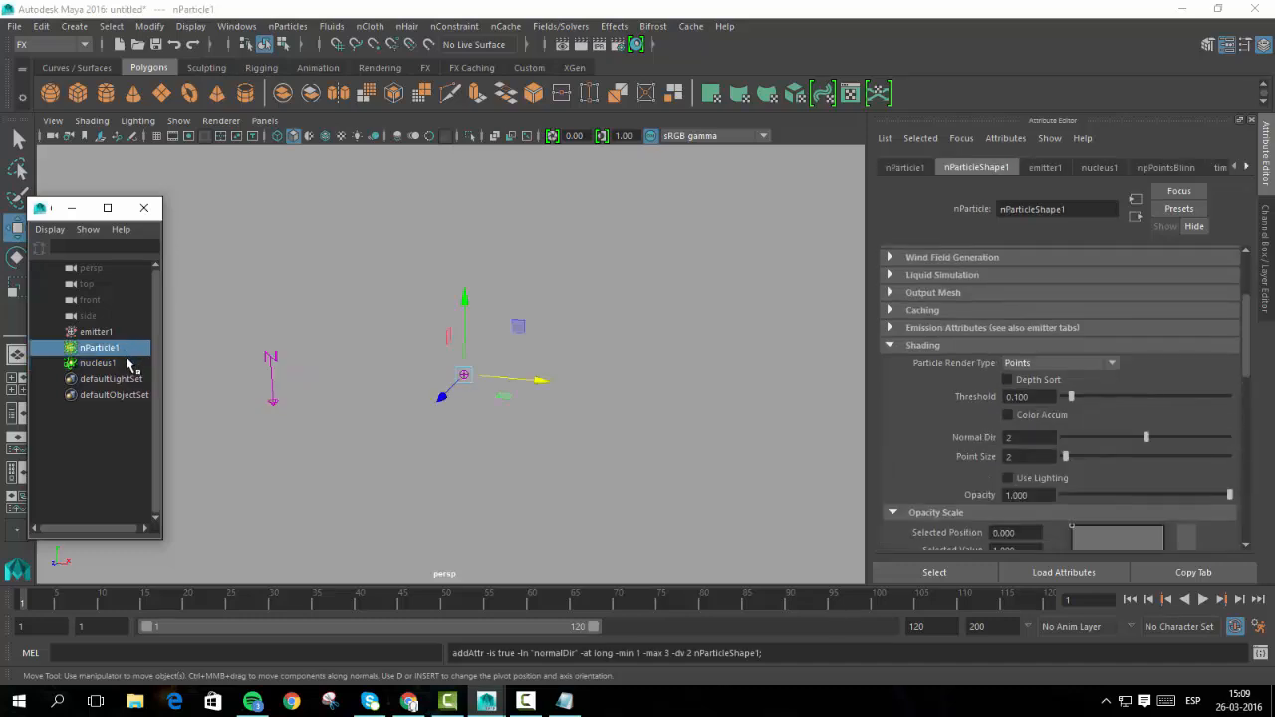
{"action": "left_click", "coordinate": [116, 333]}
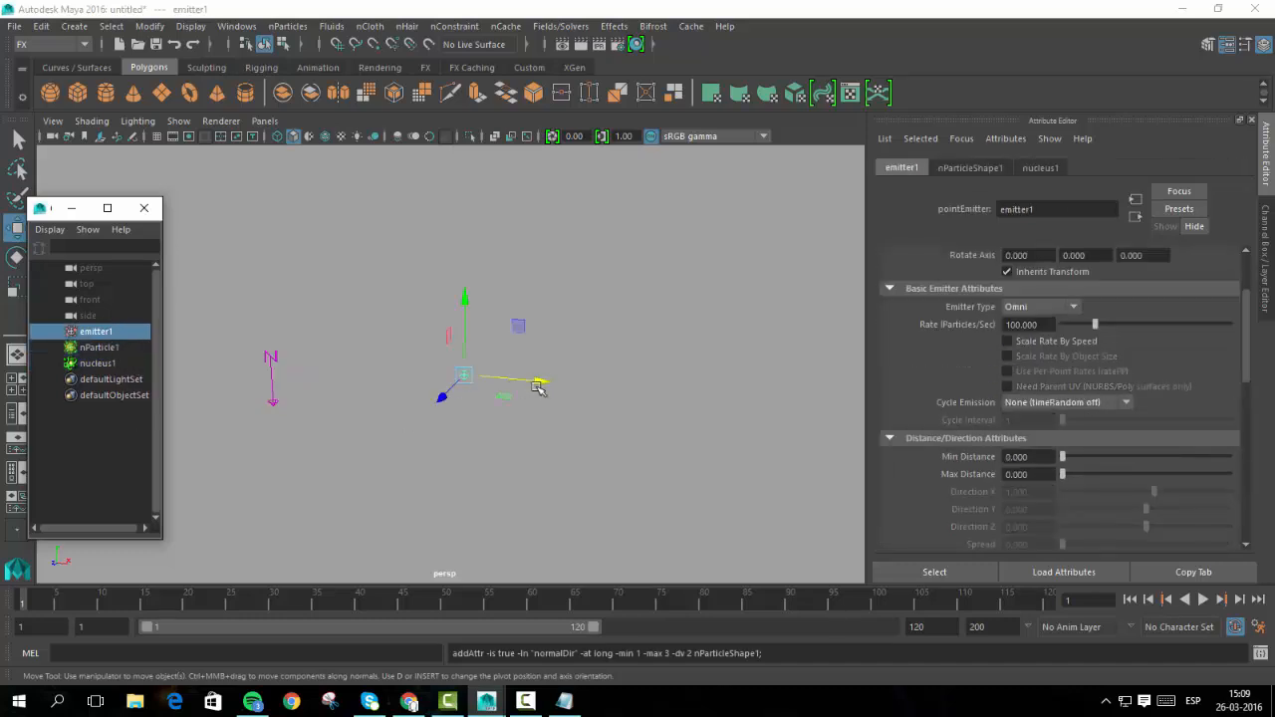
{"action": "left_click", "coordinate": [740, 464]}
Play the particle simulation, stop it and inspect the falling particle stream below the emitter.
{"action": "left_click", "coordinate": [1203, 600]}
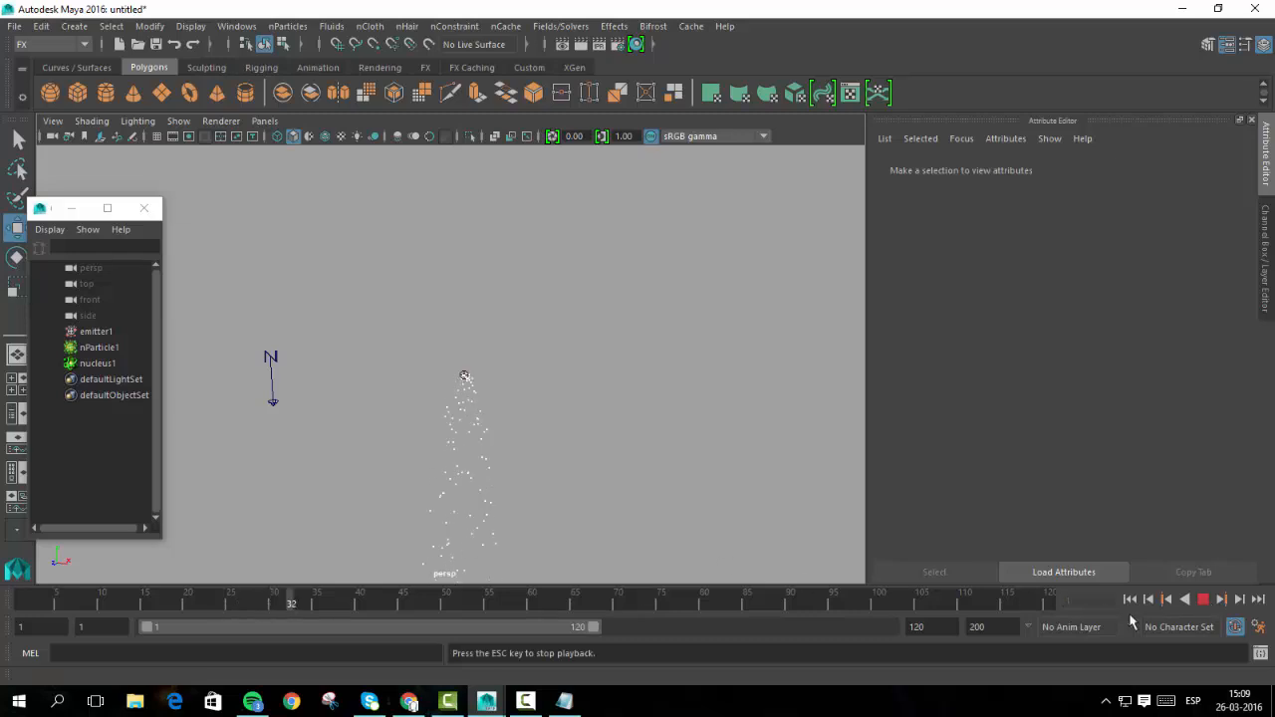
{"action": "left_click", "coordinate": [1203, 600]}
{"action": "middle_click_drag", "start_coordinate": [597, 480], "coordinate": [618, 335], "text": "alt"}
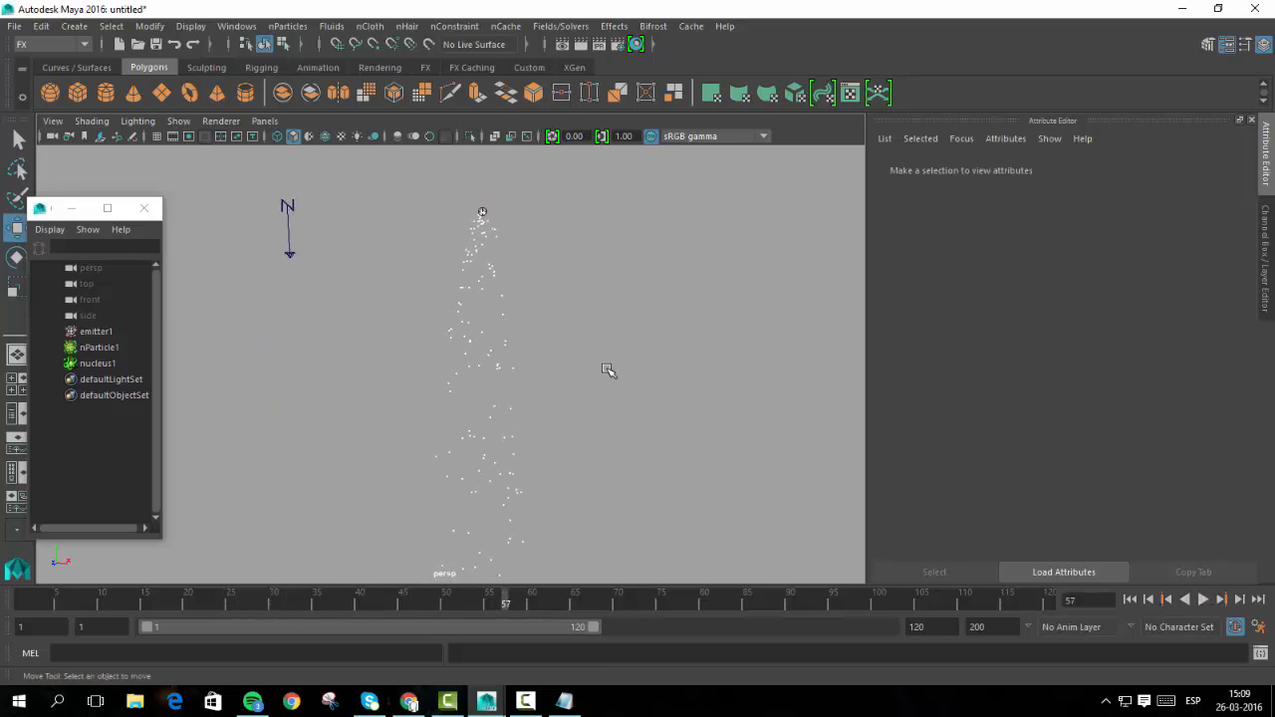
{"action": "left_click_drag", "start_coordinate": [606, 369], "coordinate": [560, 338], "text": "alt"}
{"action": "scroll", "coordinate": [559, 337], "scroll_direction": "down", "scroll_amount": 4}
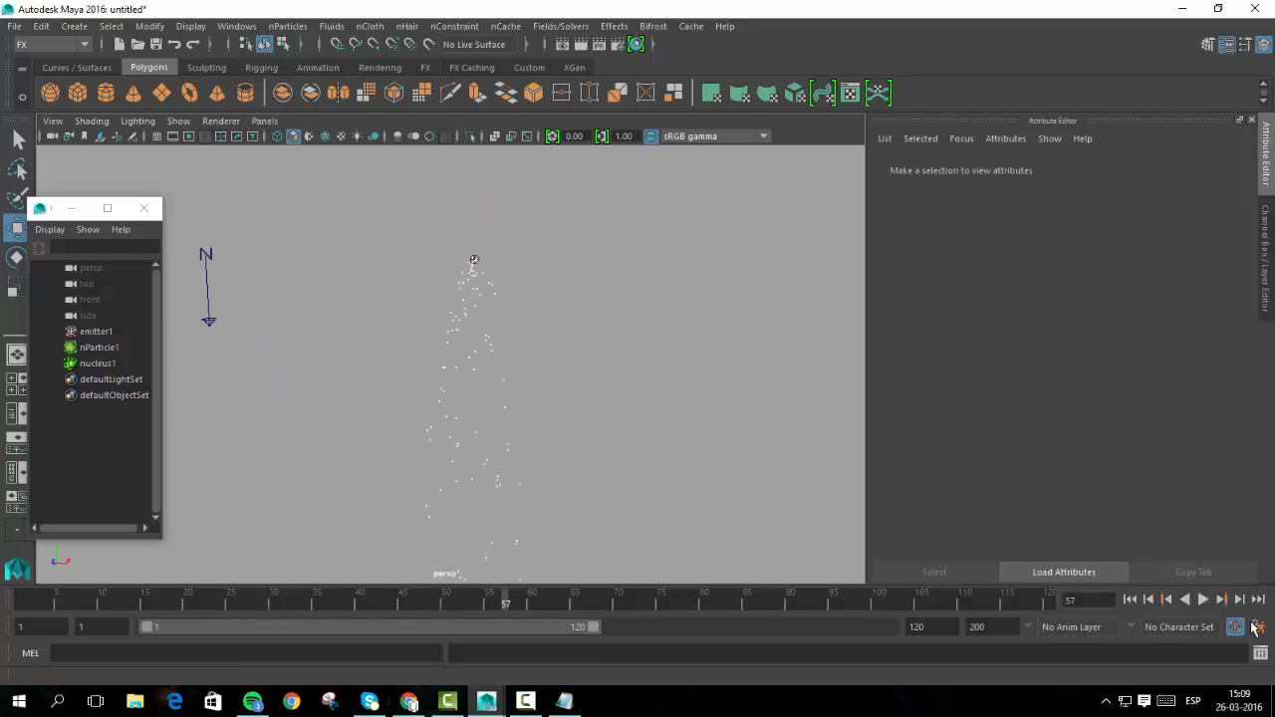
Examine the Playback speed, Playback by and Max Playback Speed settings in the Time Slider preferences.
{"action": "left_click", "coordinate": [1257, 627]}
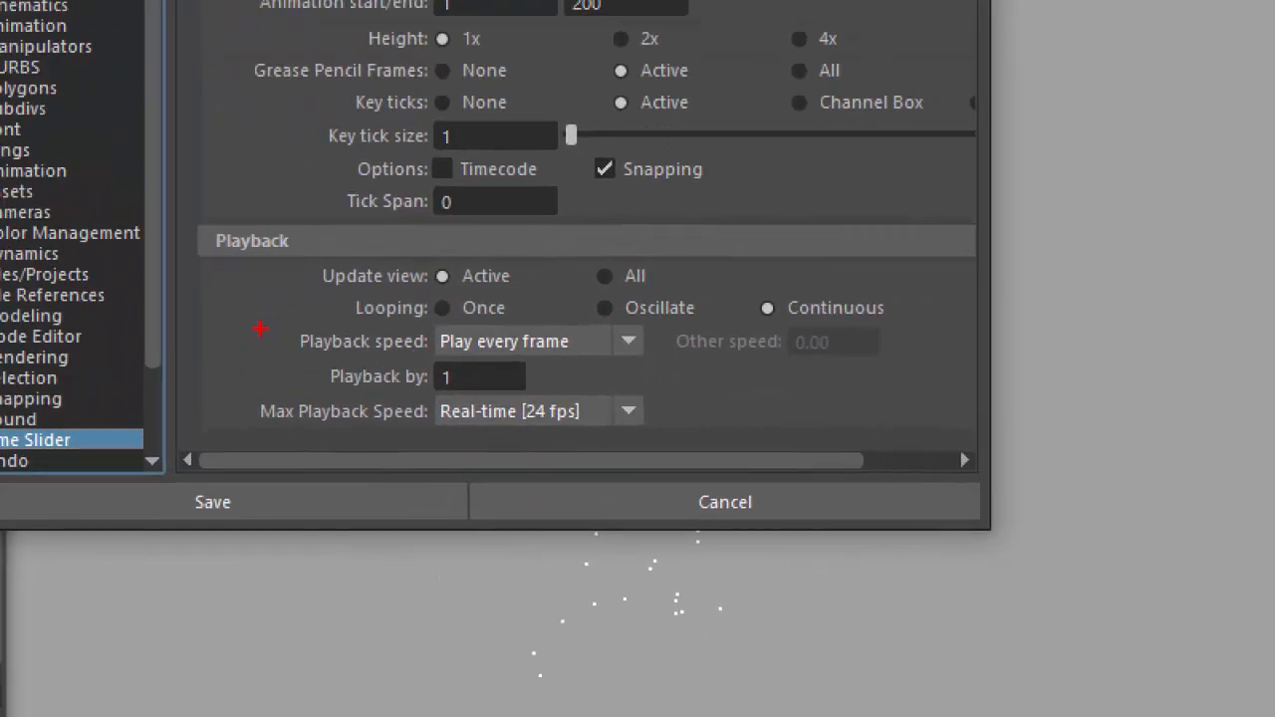
{"action": "mouse_move", "coordinate": [259, 329]}
{"action": "left_mouse_down"}
{"action": "mouse_move", "coordinate": [694, 344]}
{"action": "mouse_move", "coordinate": [319, 456]}
{"action": "left_mouse_up"}
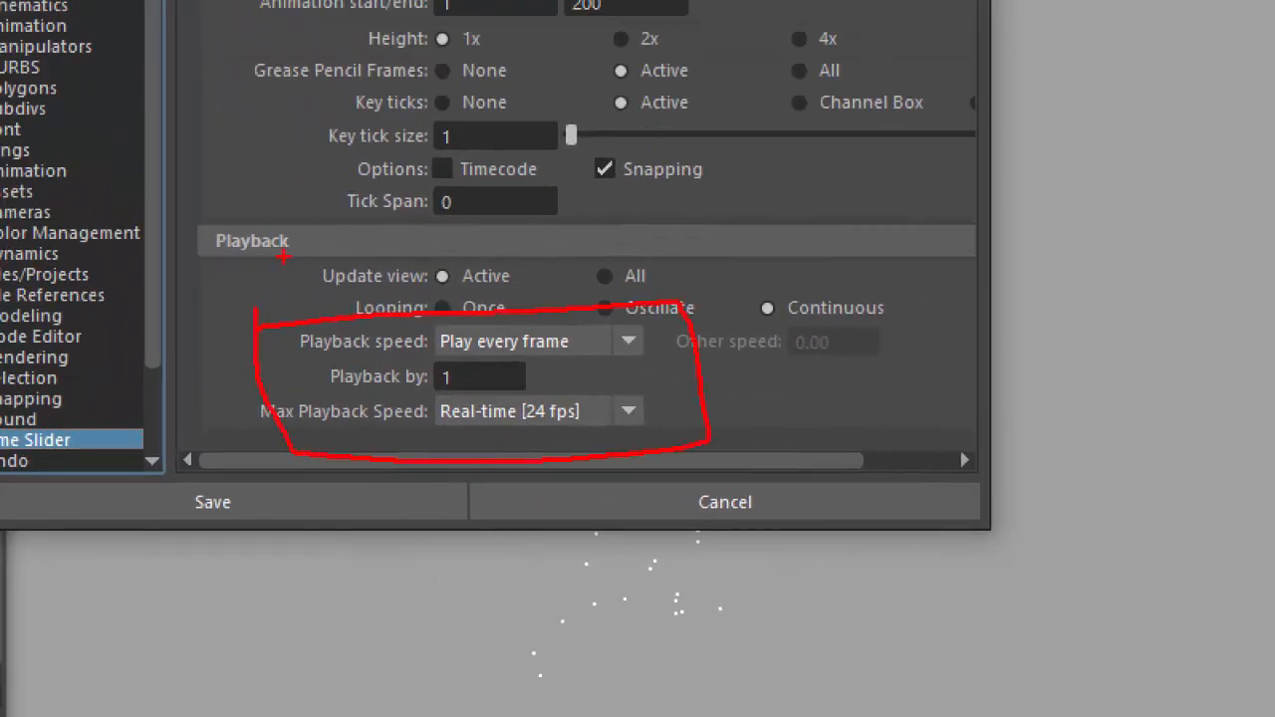
{"action": "left_click_drag", "start_coordinate": [303, 243], "coordinate": [339, 209]}
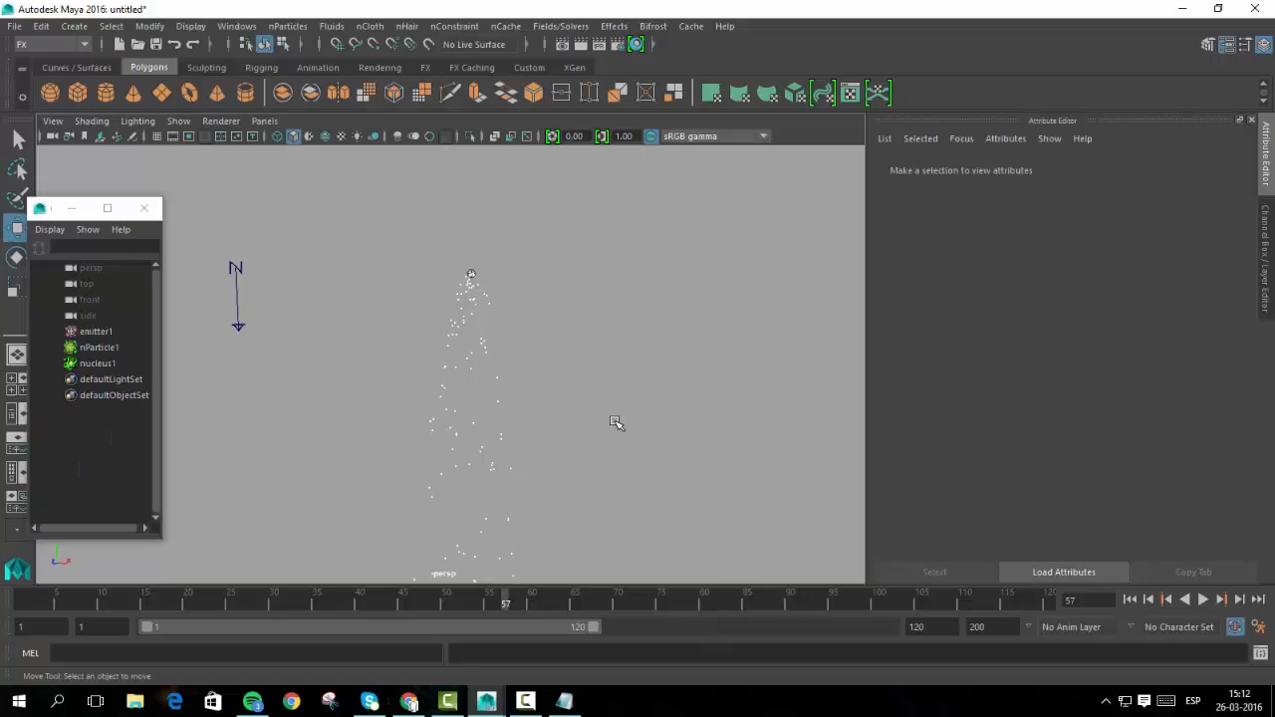
Switch the viewport background to black and replay the particle simulation from the first frame.
{"action": "key", "text": "alt+b"}
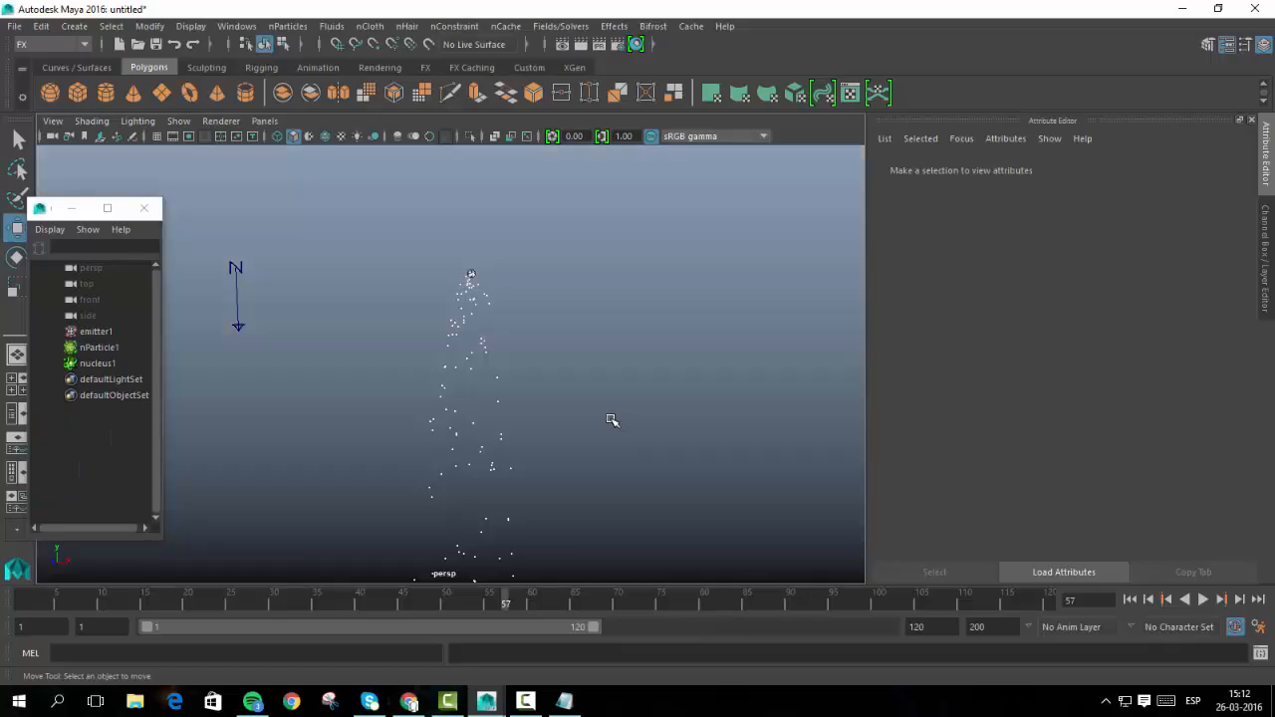
{"action": "key", "text": "alt+b"}
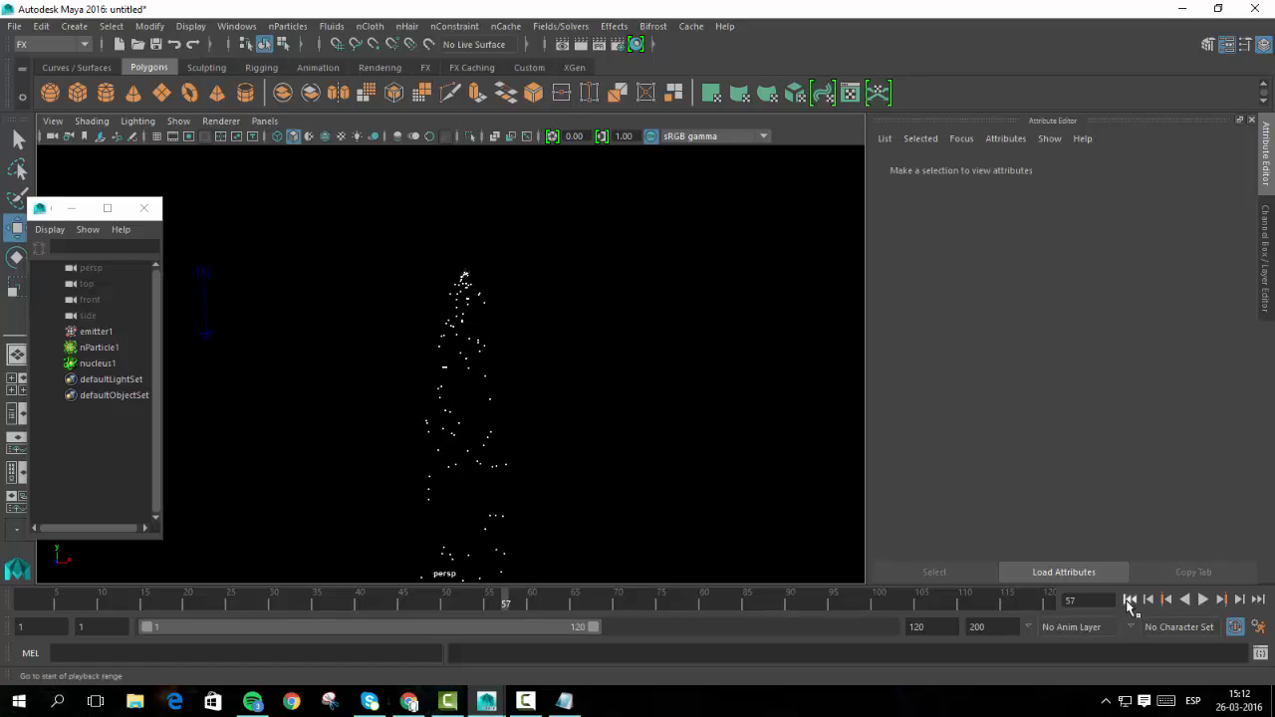
{"action": "left_click", "coordinate": [1129, 598]}
{"action": "left_click", "coordinate": [1202, 599]}
{"action": "left_click", "coordinate": [1204, 601]}
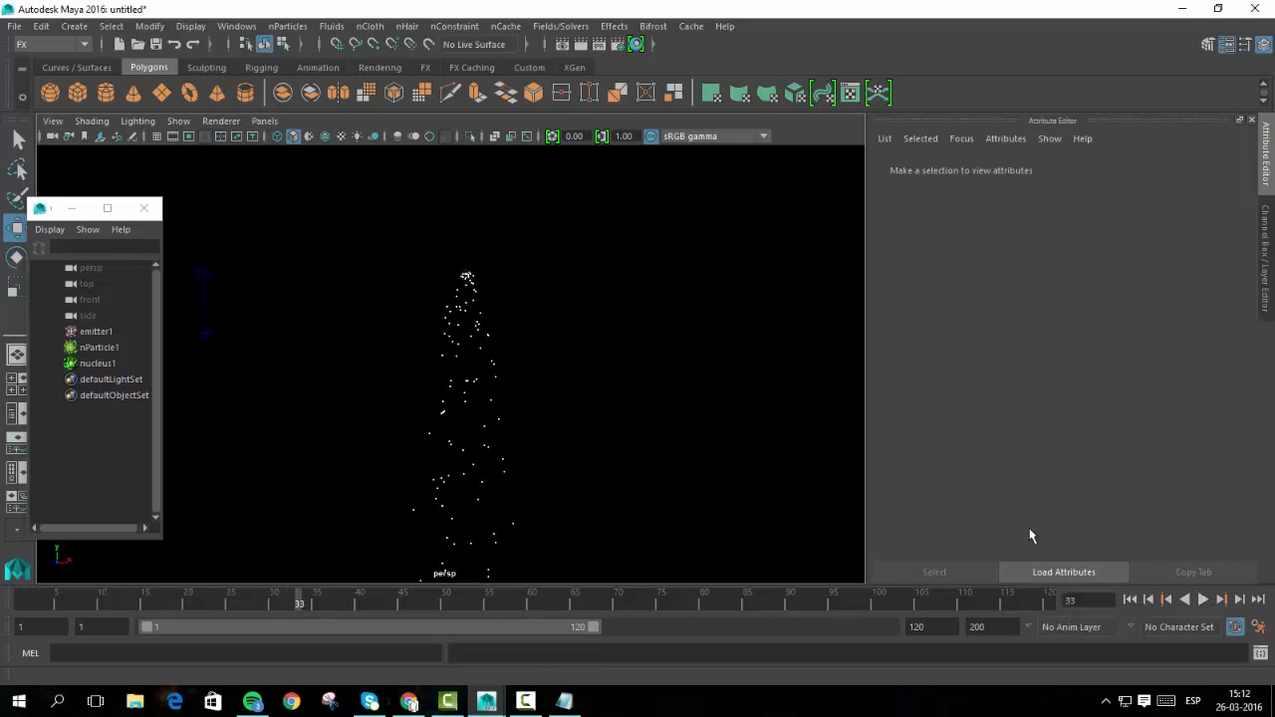
Move the nucleus1 icon along the X axis closer to the emitter, to about X -3.05, and show its attributes.
{"action": "left_click", "coordinate": [204, 275]}
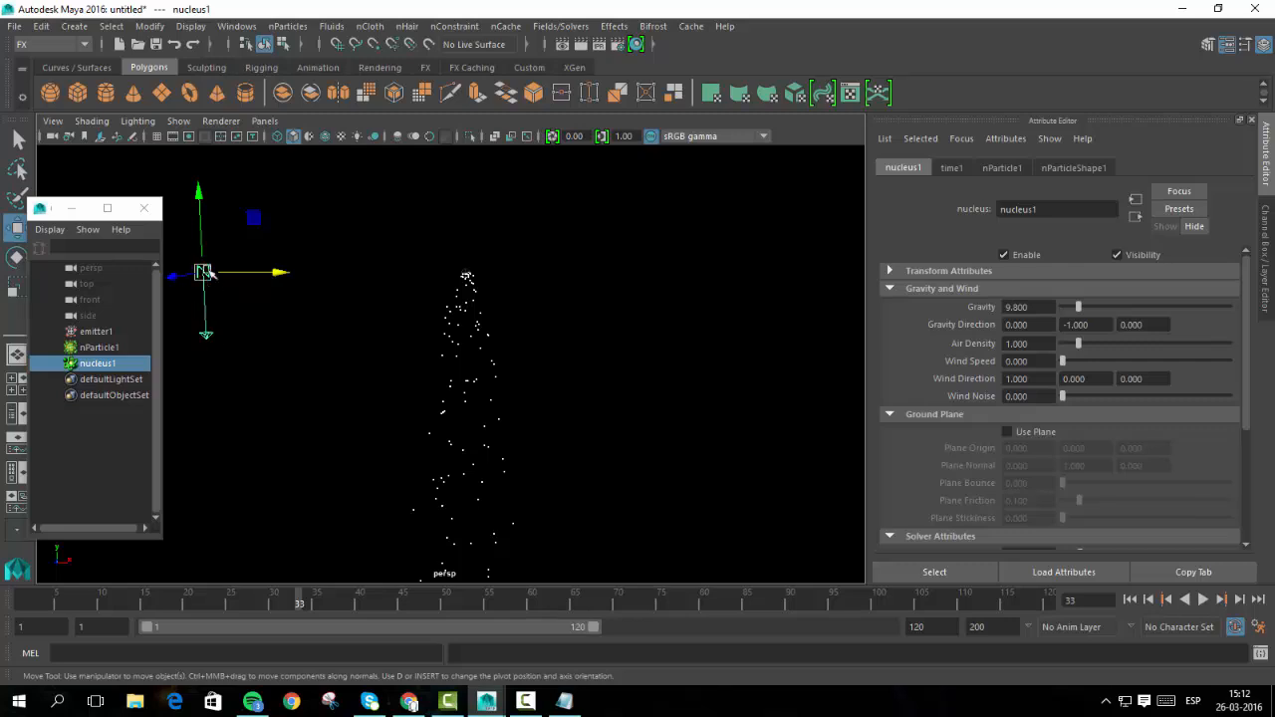
{"action": "left_click_drag", "start_coordinate": [204, 275], "coordinate": [256, 274]}
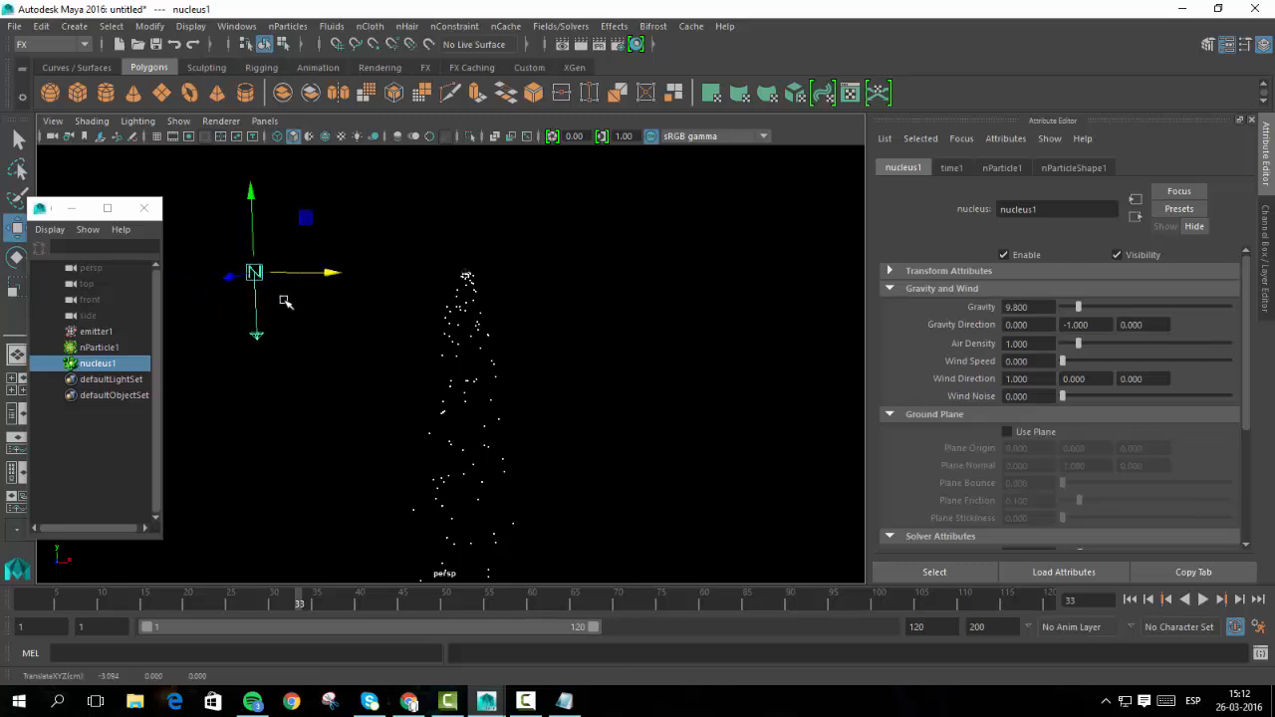
{"action": "key", "text": "ctrl+a"}
{"action": "key", "text": "ctrl+a"}
Set the gravity of nucleus1 to 0 and play the simulation from the first frame.
{"action": "left_click", "coordinate": [1038, 309]}
{"action": "type", "text": "0"}
{"action": "key", "text": "Return"}
{"action": "left_click", "coordinate": [1129, 599]}
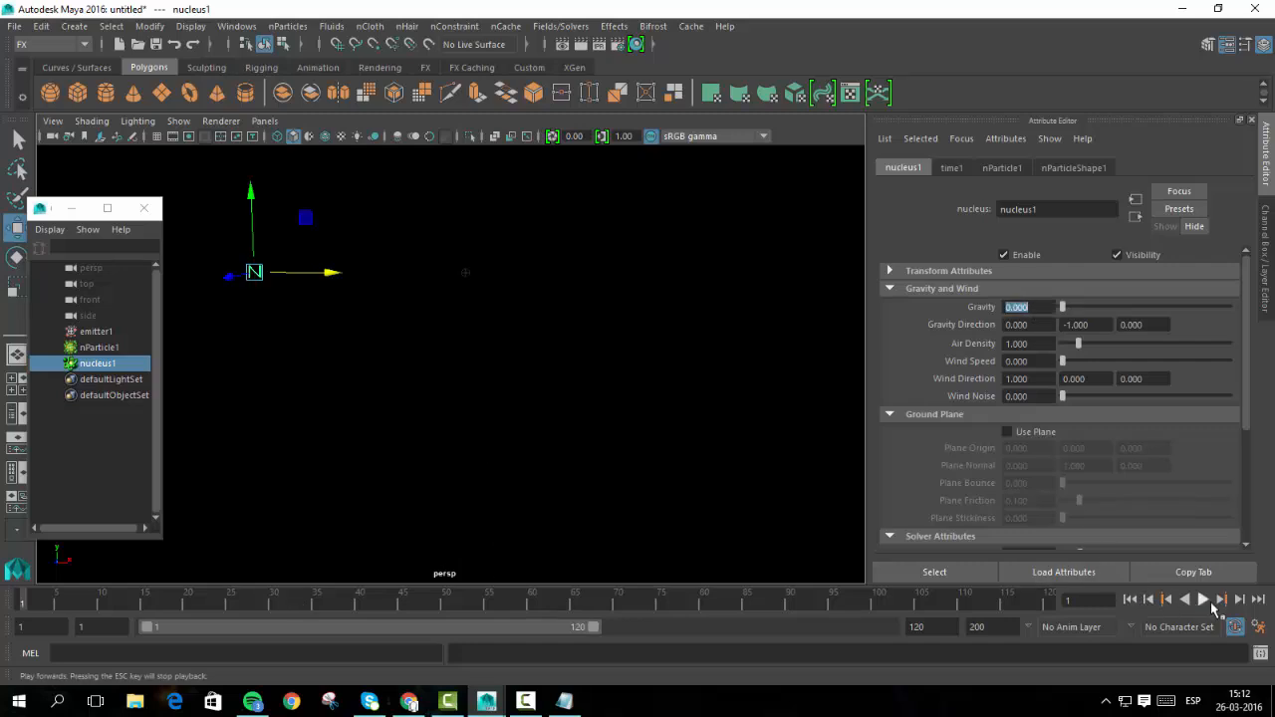
{"action": "left_click", "coordinate": [1203, 598]}
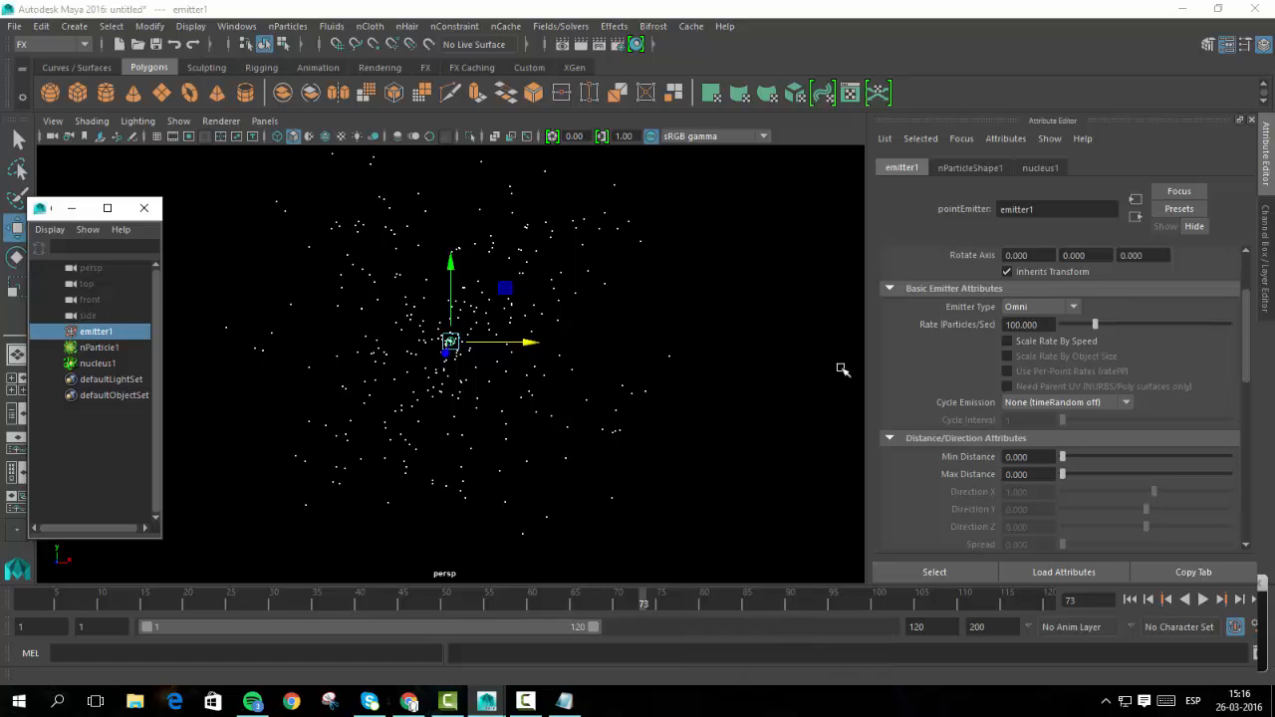
Set the rate of emitter1 to 100000 particles per second and replay the simulation from the first frame.
{"action": "left_click", "coordinate": [805, 450]}
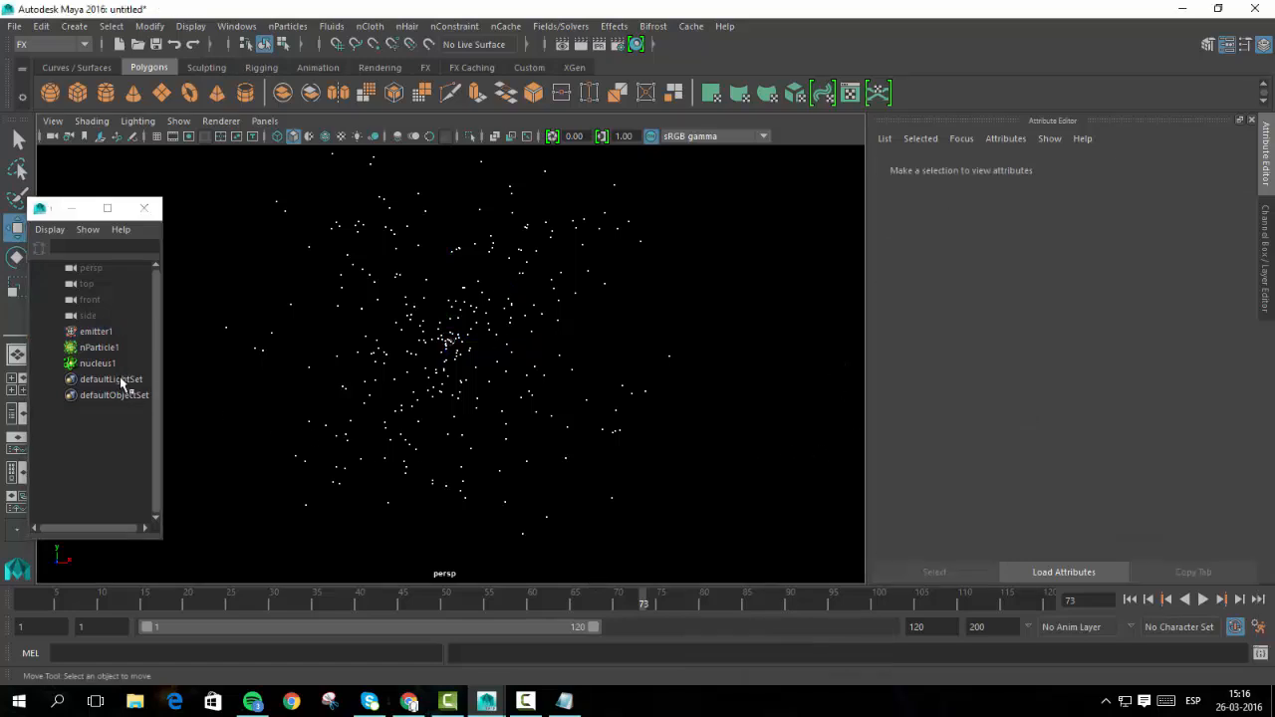
{"action": "left_click", "coordinate": [97, 332]}
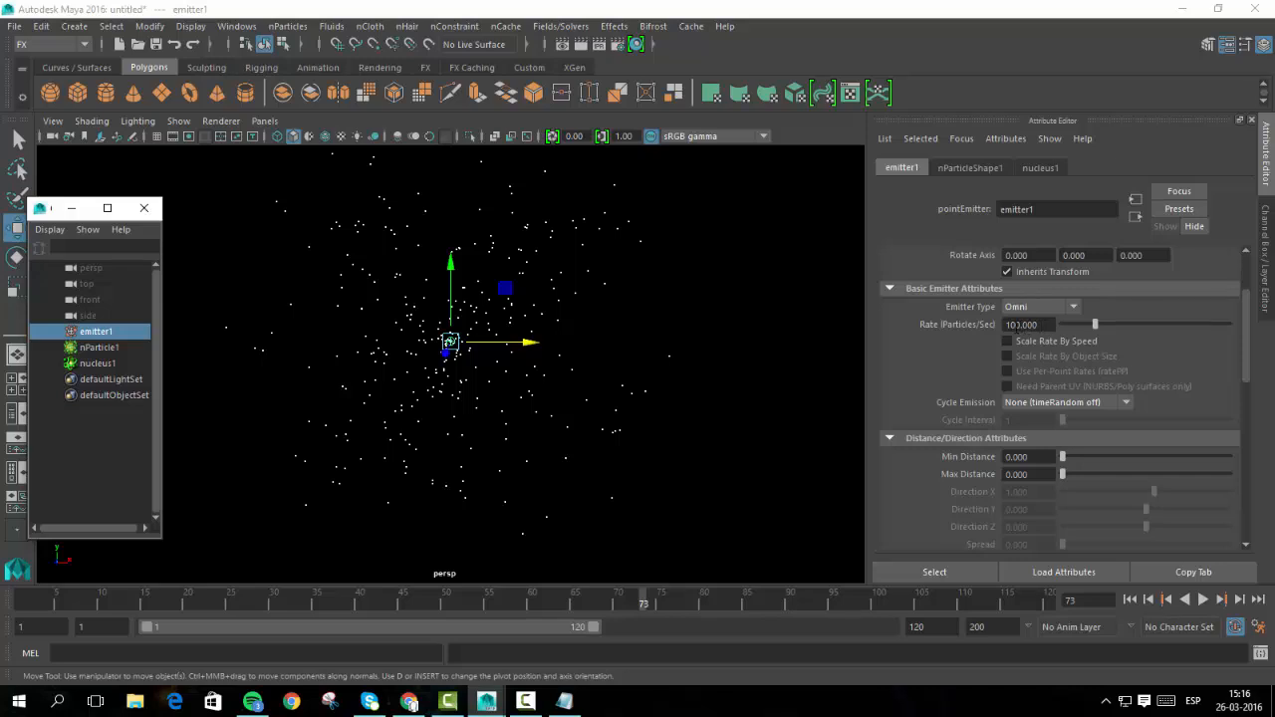
{"action": "left_click_drag", "start_coordinate": [1016, 326], "coordinate": [1020, 330]}
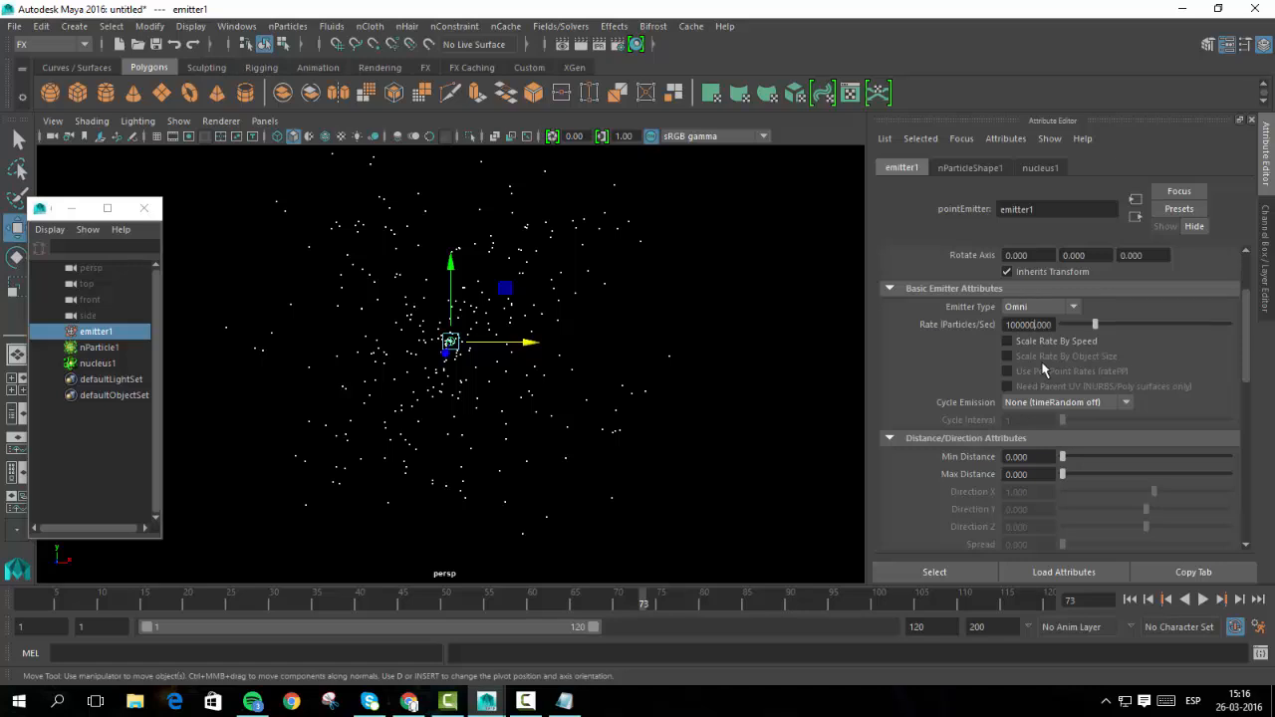
{"action": "key", "text": "Return"}
{"action": "left_click", "coordinate": [1131, 599]}
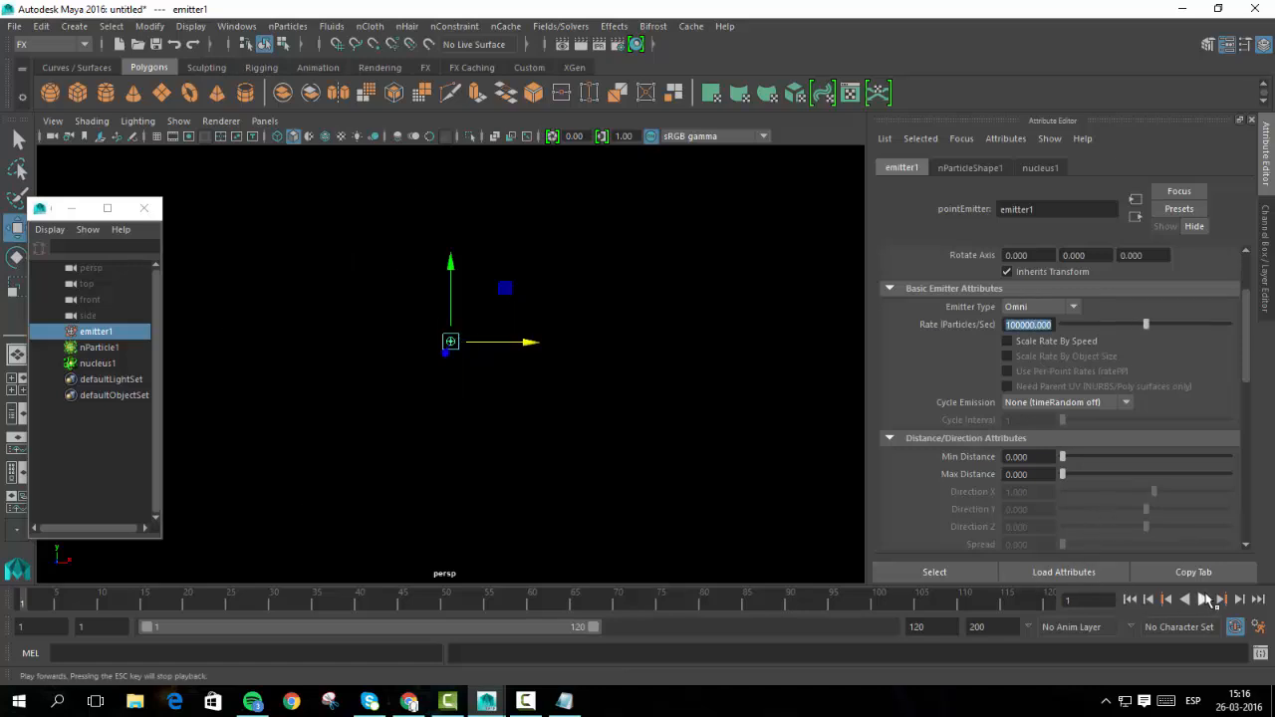
{"action": "left_click", "coordinate": [1203, 599]}
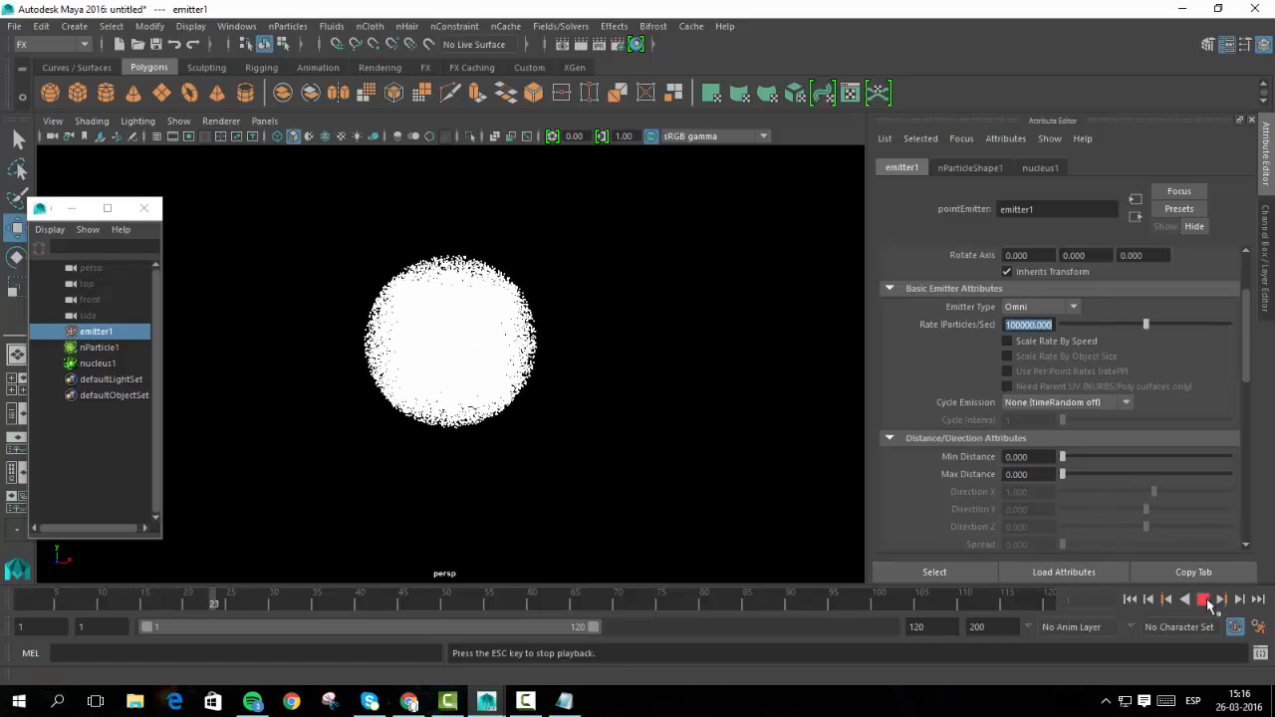
{"action": "left_click", "coordinate": [1202, 599]}
Replay the simulation with emitter1's emission speed at 10 and return to the first frame.
{"action": "scroll", "coordinate": [1162, 415], "scroll_direction": "down", "scroll_amount": 5}
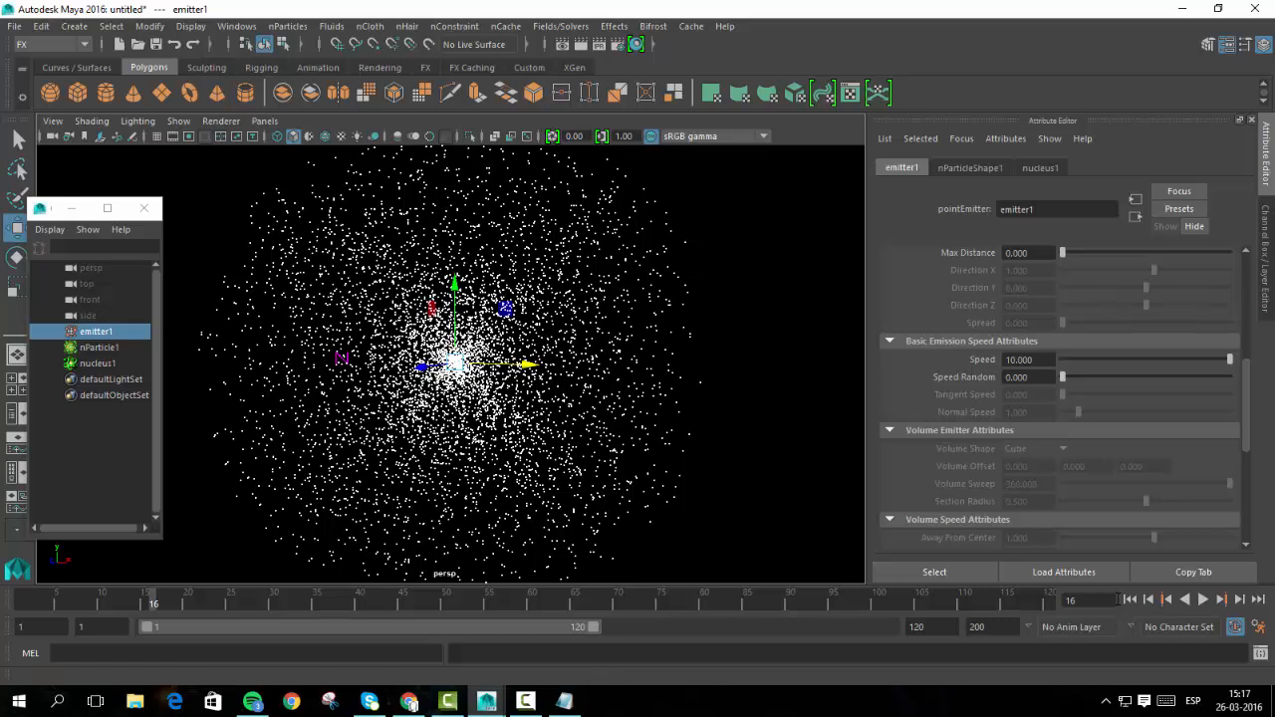
{"action": "left_click", "coordinate": [1129, 599]}
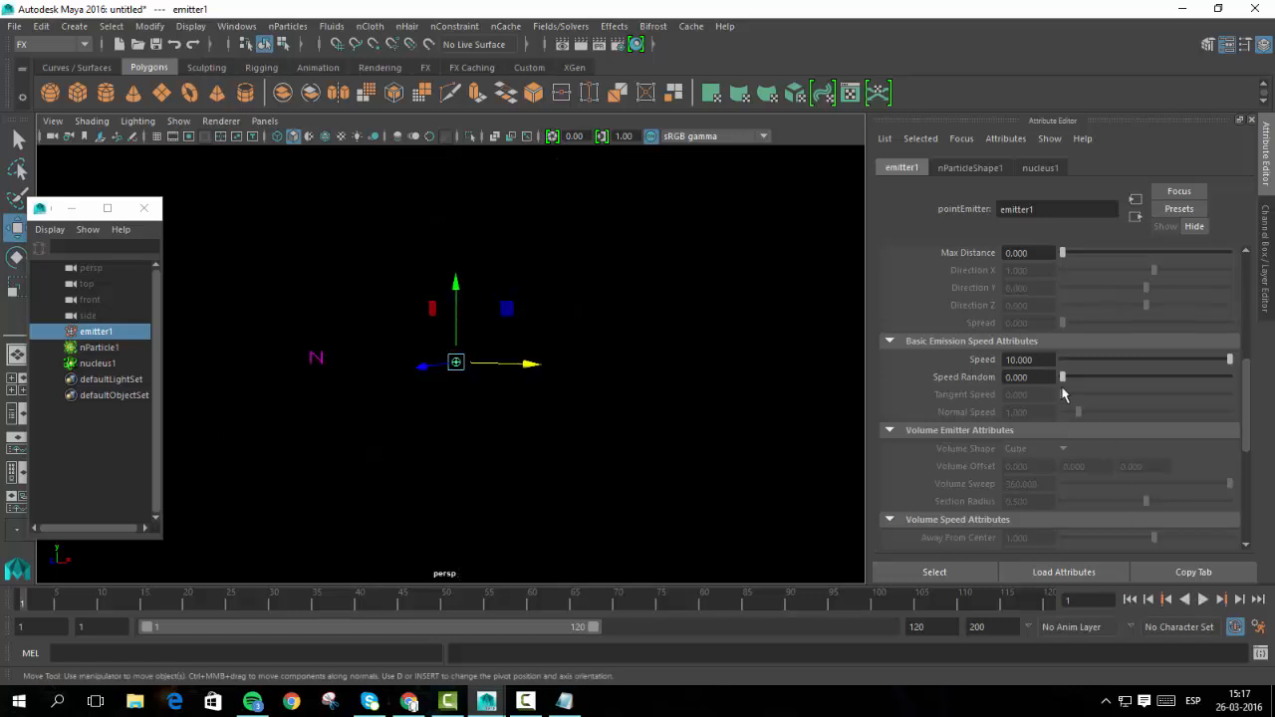
{"action": "left_click", "coordinate": [1202, 599]}
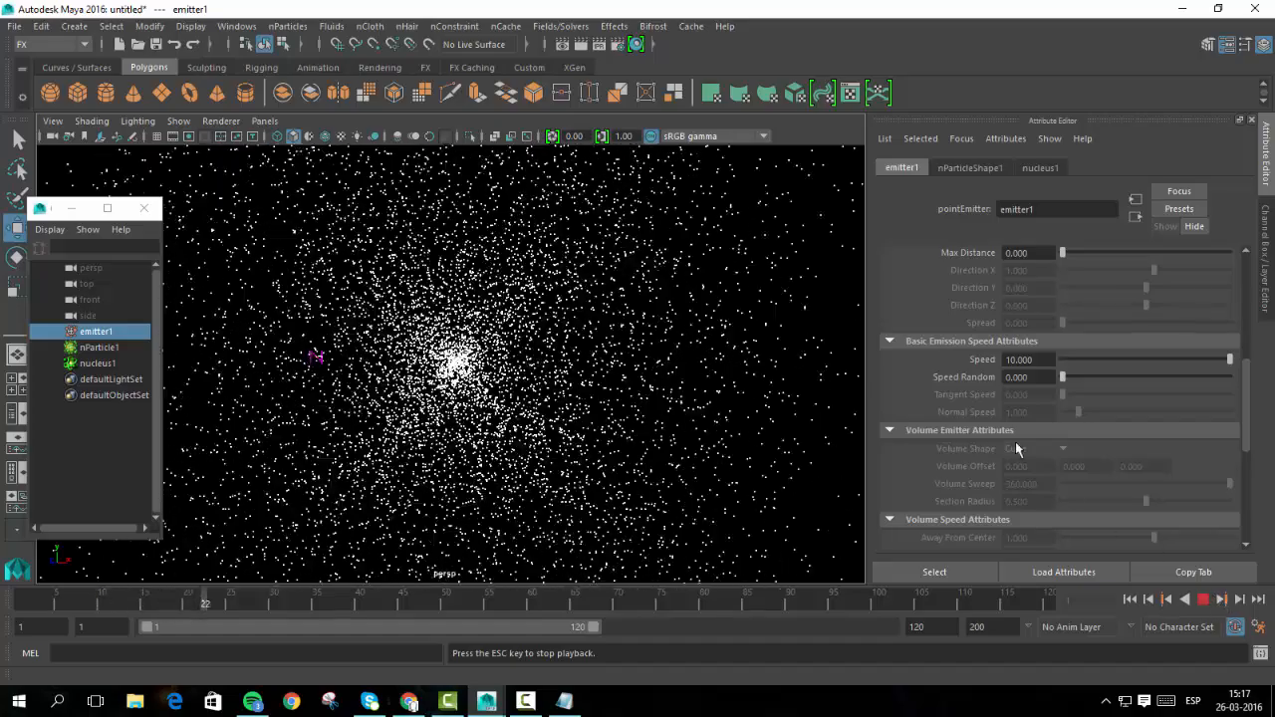
{"action": "left_click", "coordinate": [1129, 598]}
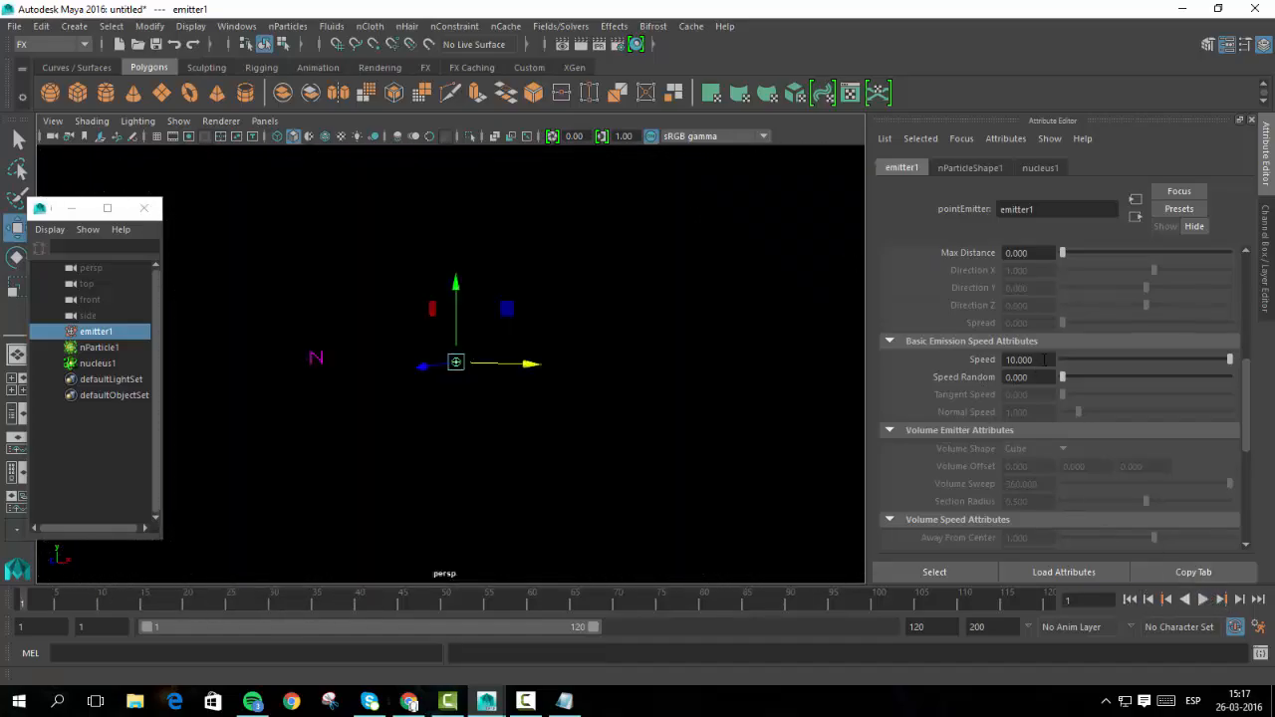
Set the emission speed of emitter1 to 0.2, play the simulation and return to the first frame.
{"action": "double_click", "coordinate": [1017, 360]}
{"action": "type", "text": "0.2"}
{"action": "key", "text": "Return"}
{"action": "left_click", "coordinate": [1202, 598]}
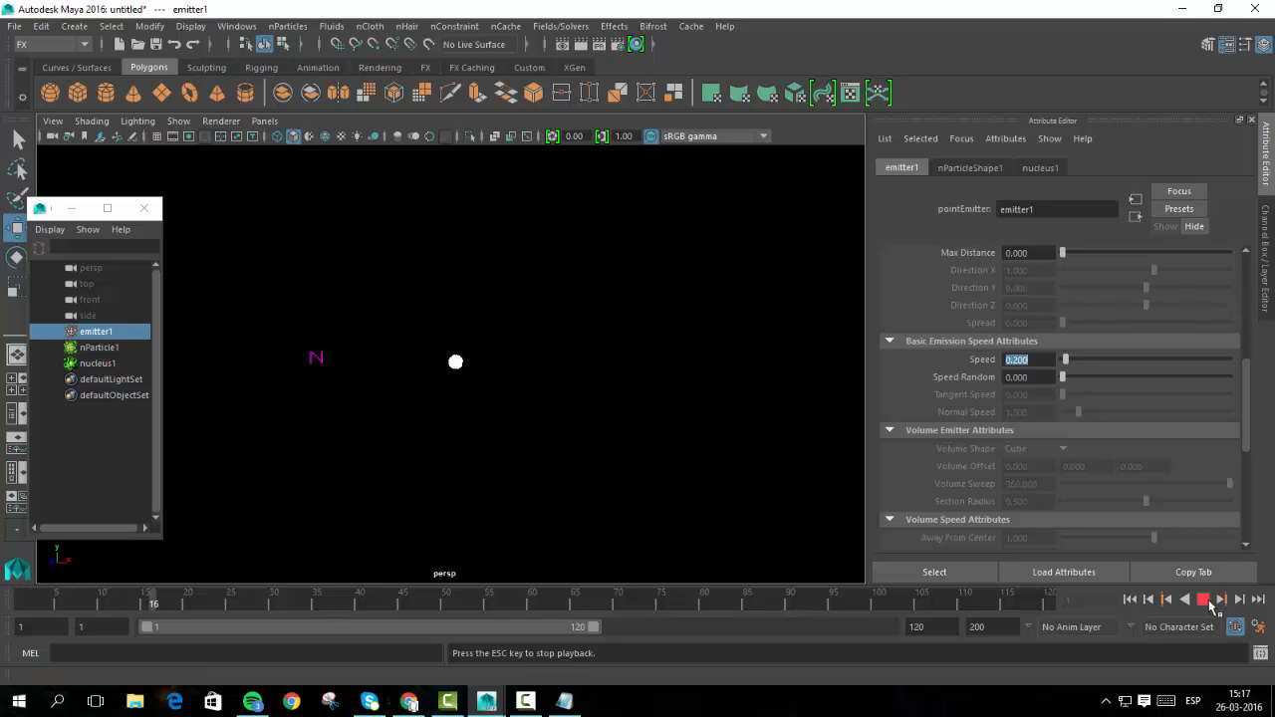
{"action": "left_click", "coordinate": [1129, 599]}
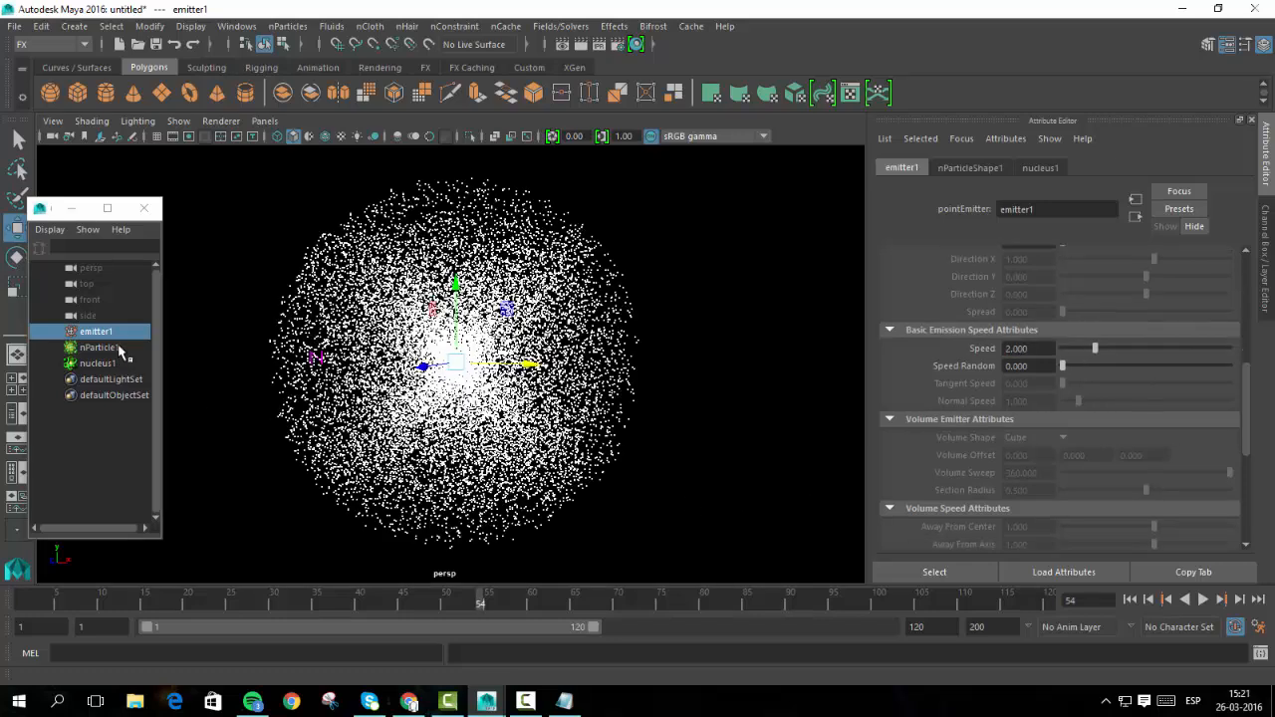
Select nParticle1 and examine the Count attributes of nParticleShape1, leaving the Shading and Count sections collapsed.
{"action": "left_click", "coordinate": [110, 349]}
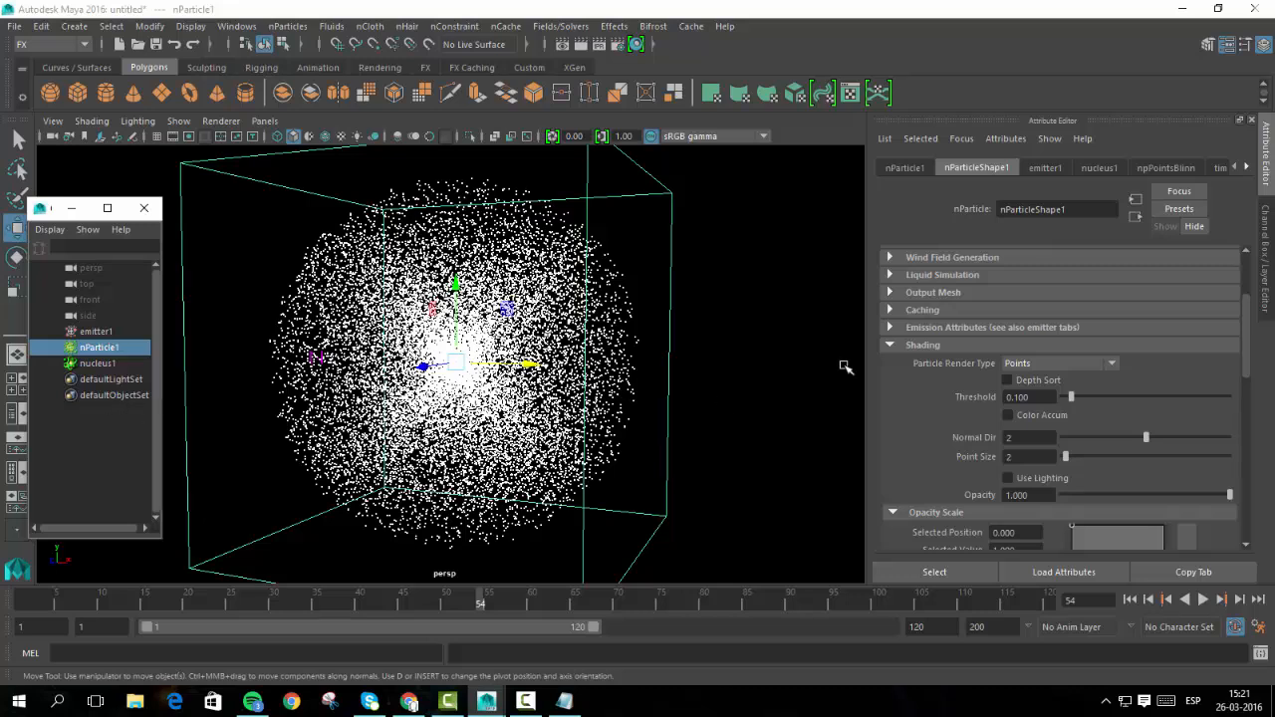
{"action": "scroll", "coordinate": [936, 493], "scroll_direction": "up", "scroll_amount": 3}
{"action": "left_click", "coordinate": [936, 484]}
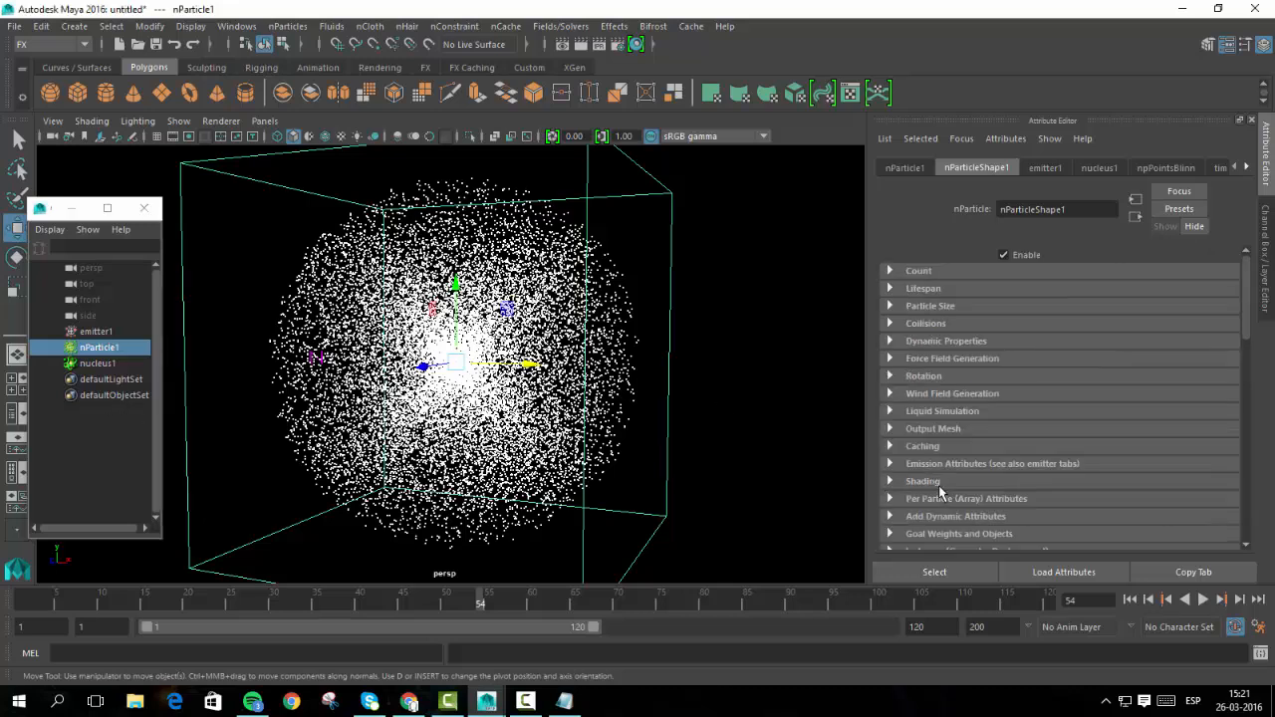
{"action": "left_click", "coordinate": [936, 273]}
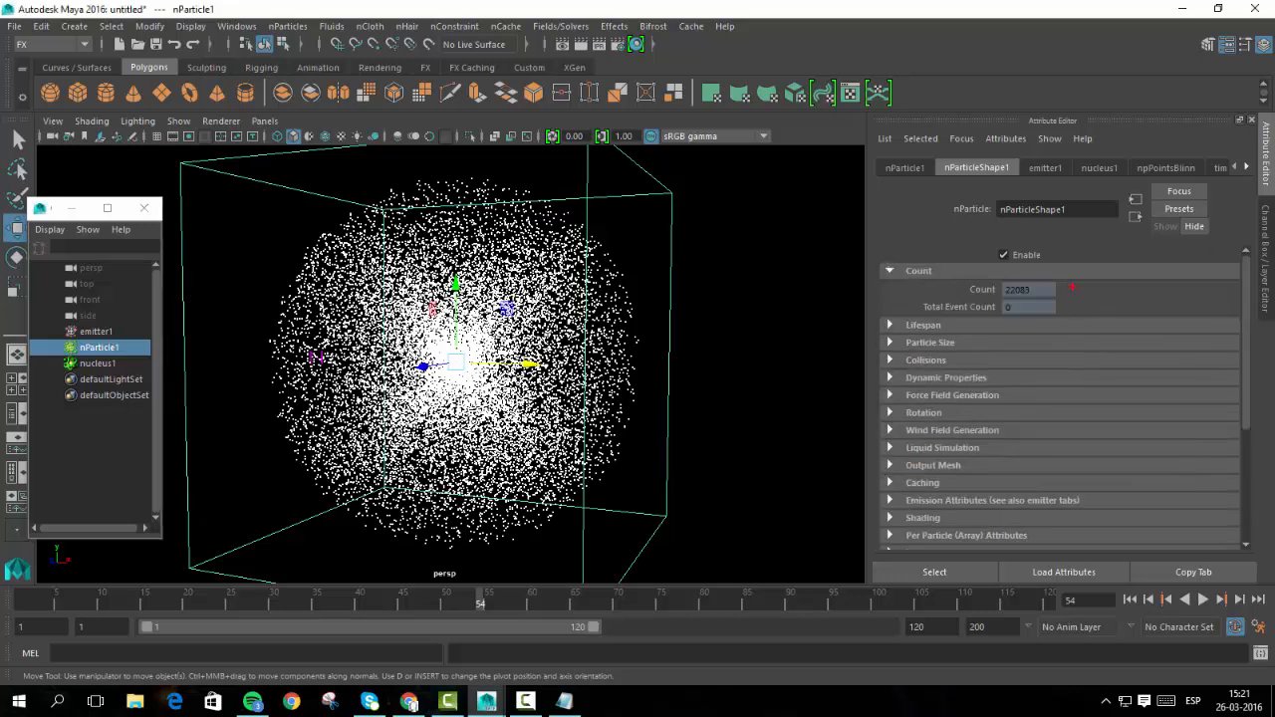
{"action": "left_click_drag", "start_coordinate": [1072, 286], "coordinate": [1074, 304]}
{"action": "key", "text": "Escape"}
{"action": "left_click", "coordinate": [941, 271]}
Examine nParticleShape1's Lifespan attributes, replay the simulation in Live forever mode and return to the first frame.
{"action": "left_click", "coordinate": [942, 287]}
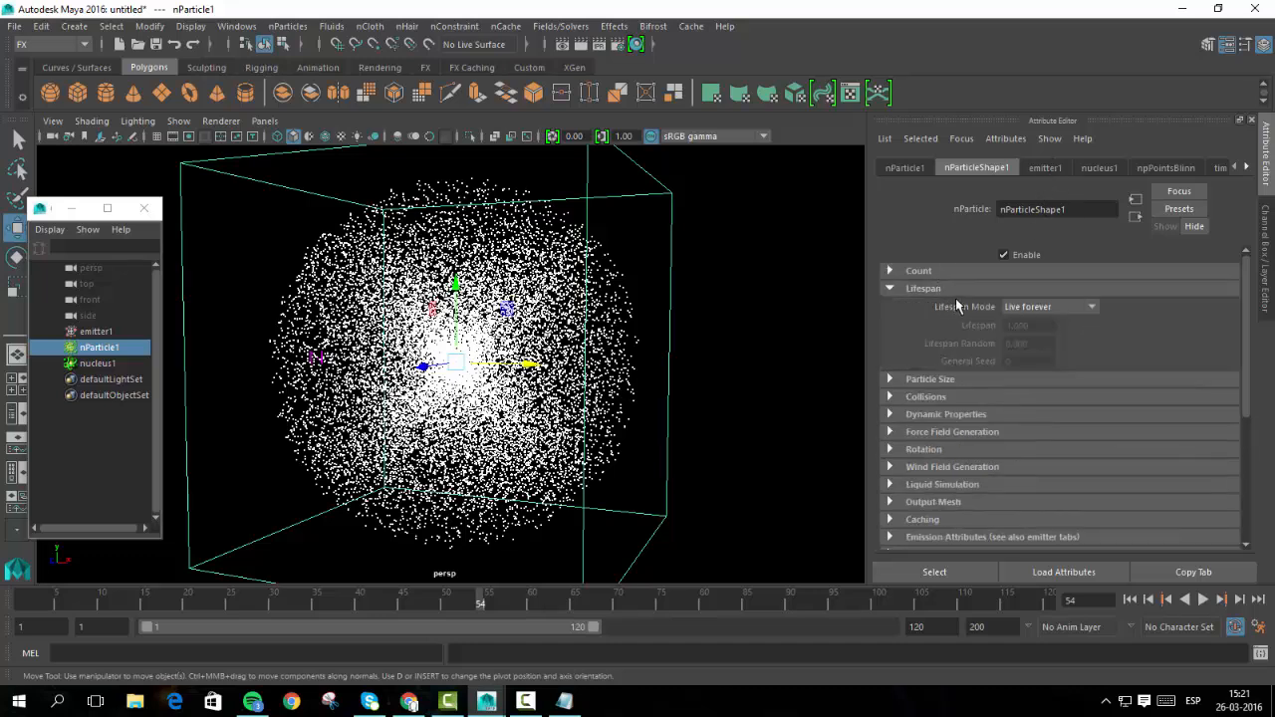
{"action": "key", "text": "ctrl+1"}
{"action": "left_click", "coordinate": [1129, 308]}
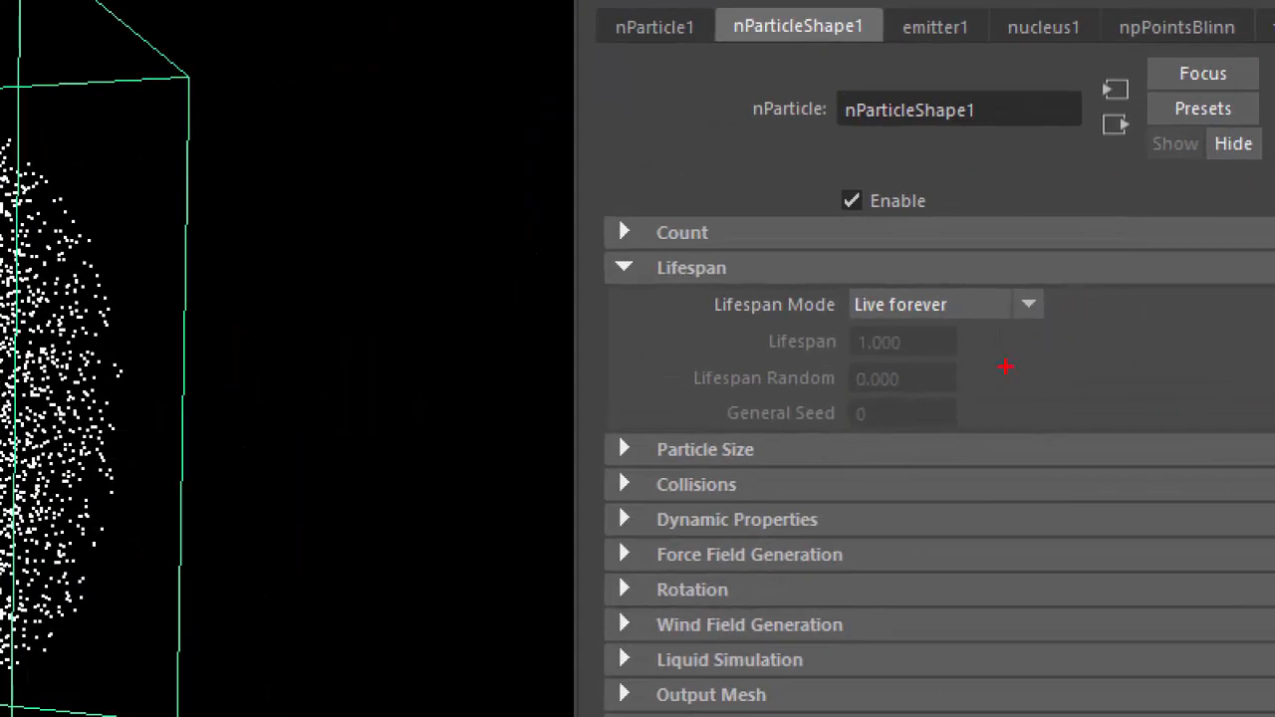
{"action": "key", "text": "Escape"}
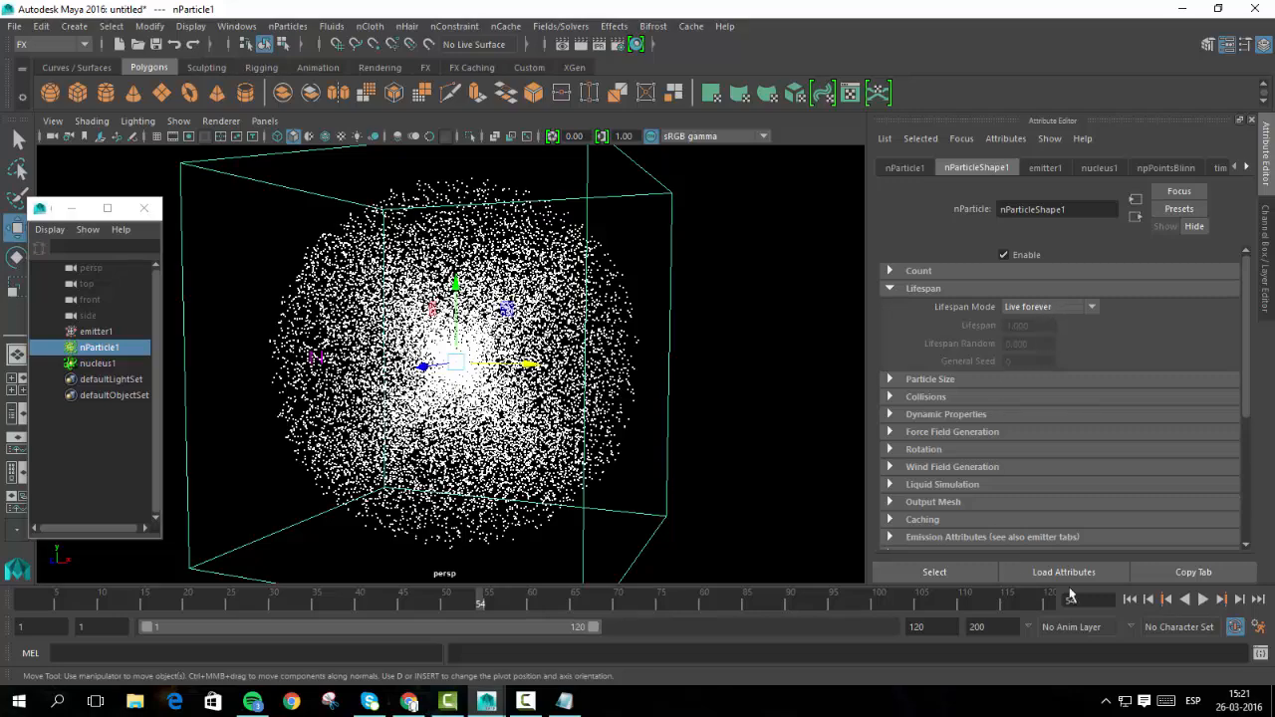
{"action": "left_click", "coordinate": [1129, 598]}
{"action": "left_click", "coordinate": [1202, 598]}
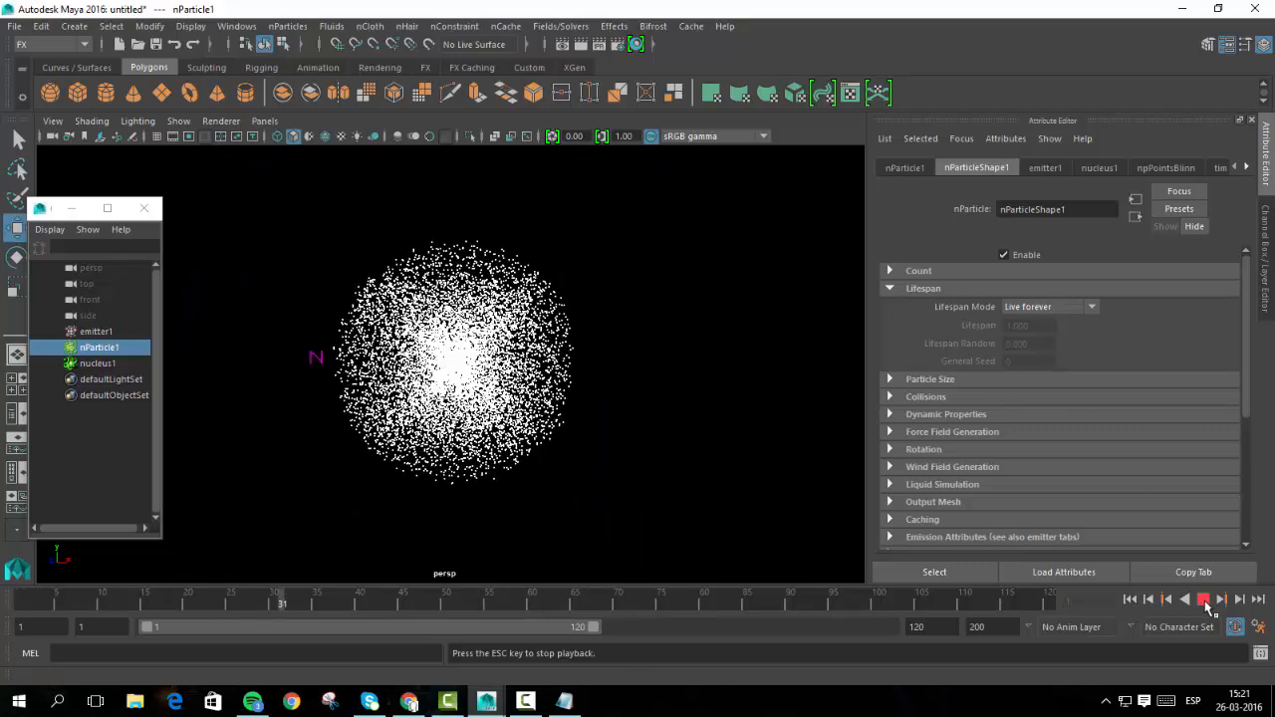
{"action": "left_click", "coordinate": [1203, 600]}
{"action": "left_click", "coordinate": [1129, 598]}
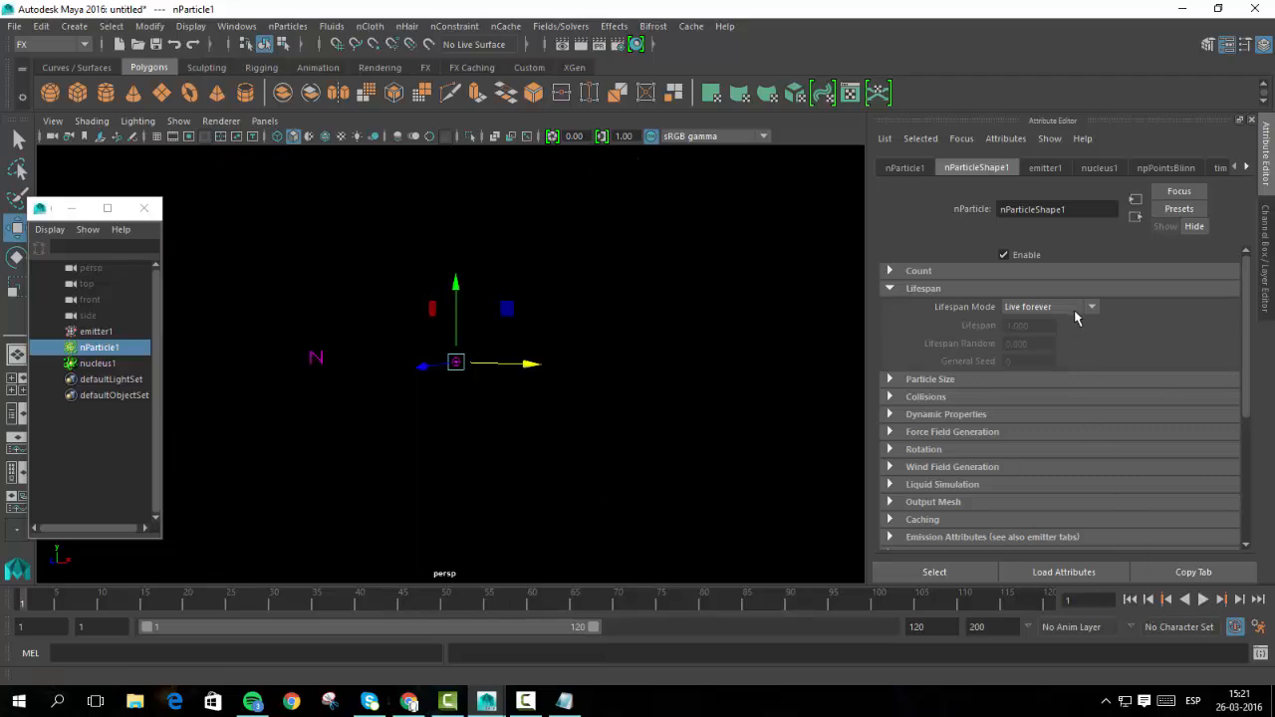
Set nParticleShape1's Lifespan Mode to Constant and play the simulation from the first frame.
{"action": "left_click", "coordinate": [1073, 307]}
{"action": "left_click", "coordinate": [1068, 339]}
{"action": "left_click", "coordinate": [1202, 599]}
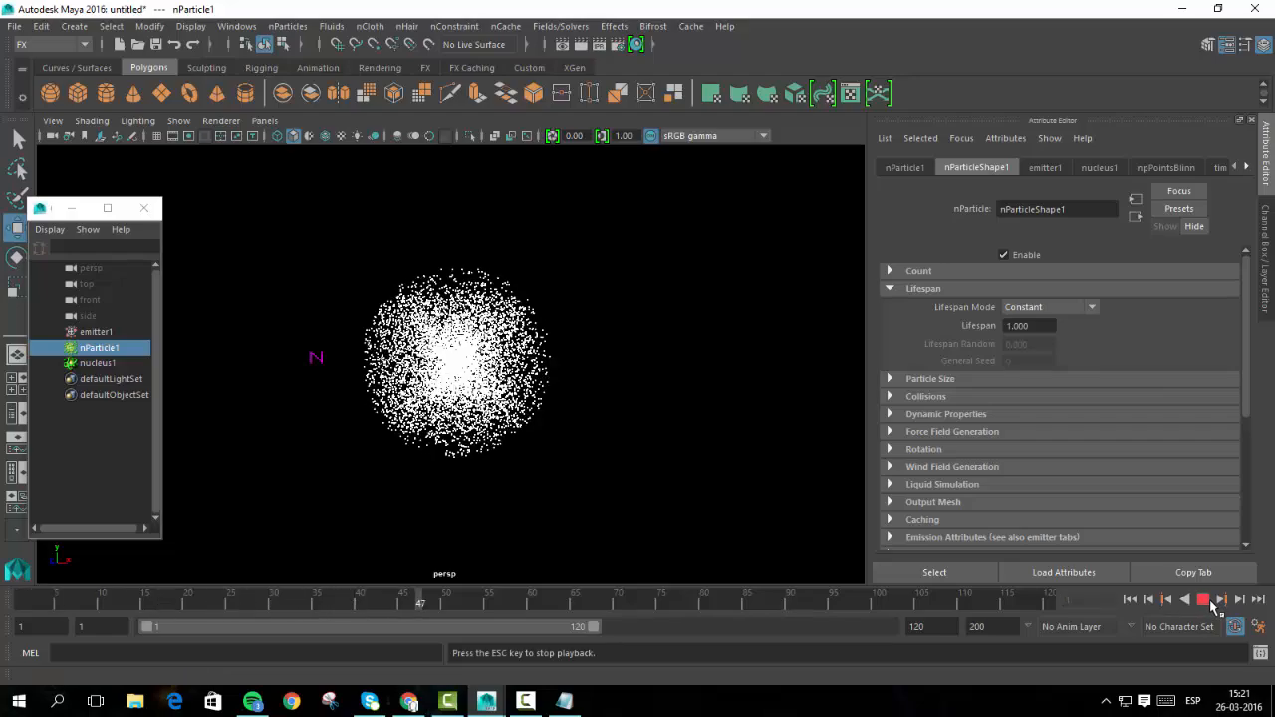
Stop the playback and examine how the constant lifespan limits the spread of the particles.
{"action": "left_click", "coordinate": [1203, 599]}
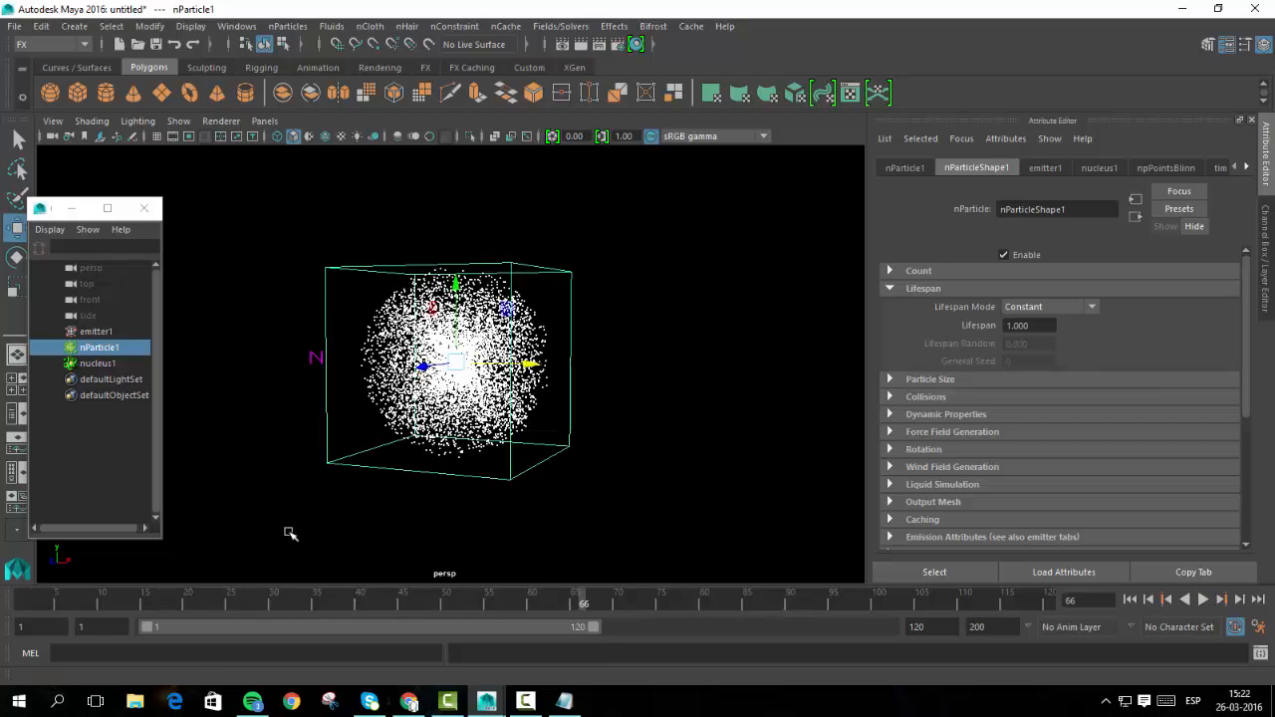
{"action": "left_click_drag", "start_coordinate": [265, 496], "coordinate": [271, 628]}
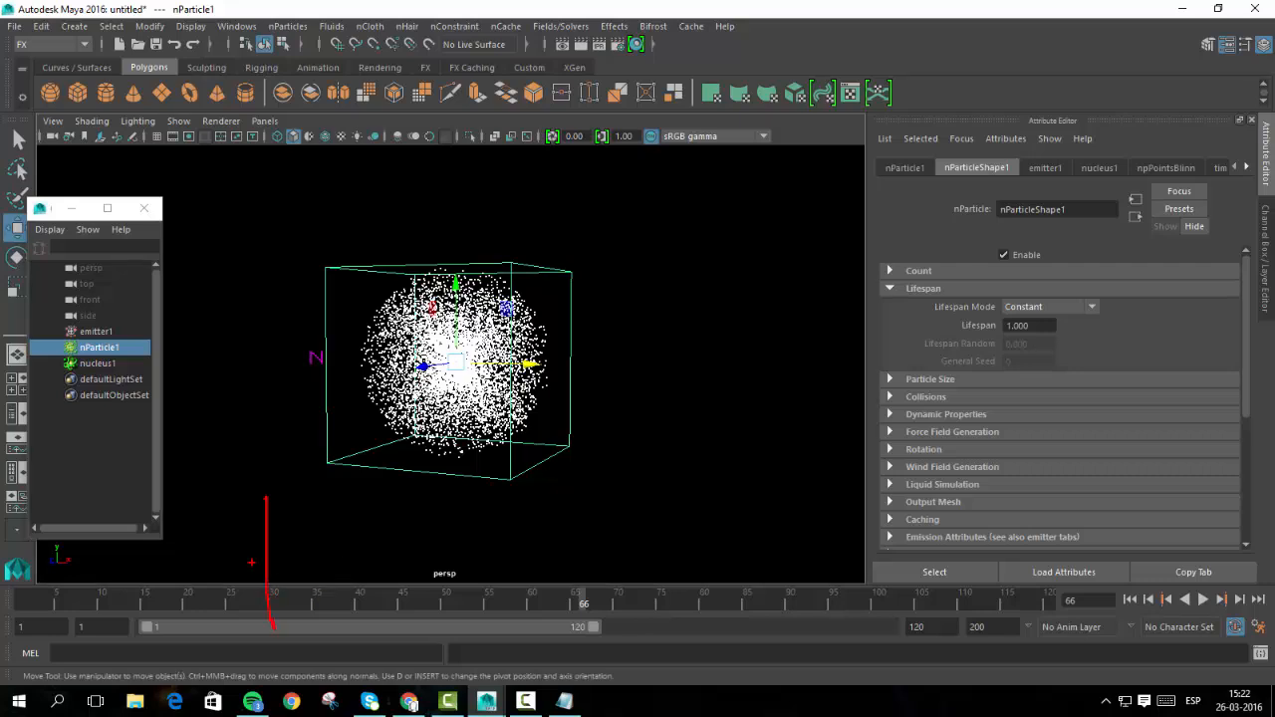
{"action": "mouse_move", "coordinate": [410, 287]}
{"action": "left_mouse_down"}
{"action": "mouse_move", "coordinate": [360, 317]}
{"action": "mouse_move", "coordinate": [518, 304]}
{"action": "mouse_move", "coordinate": [355, 361]}
{"action": "left_mouse_up"}
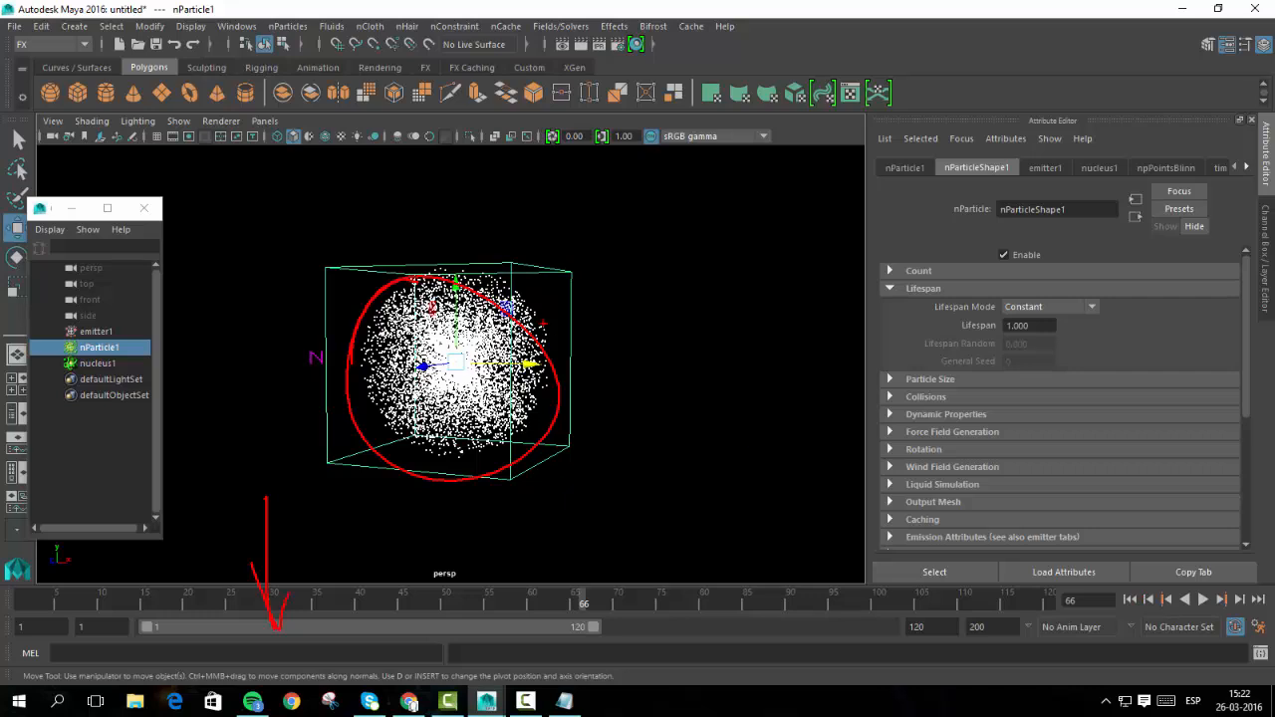
{"action": "left_click_drag", "start_coordinate": [466, 362], "coordinate": [538, 416]}
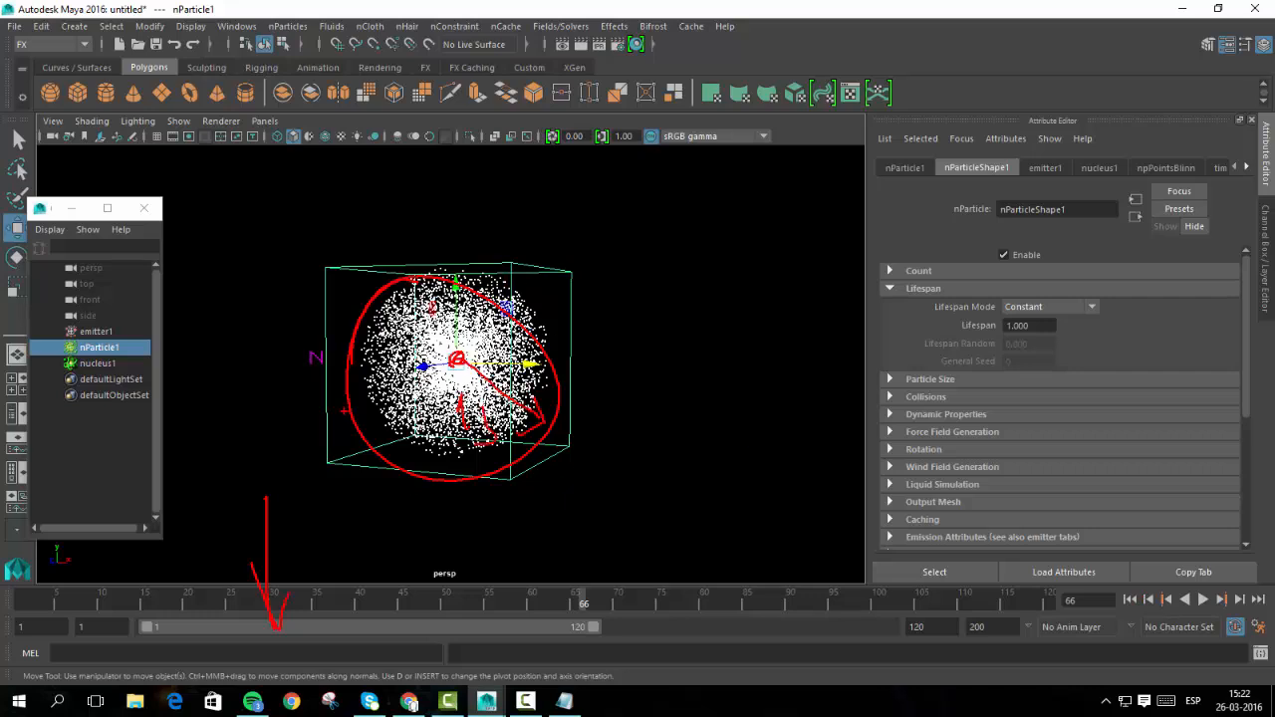
{"action": "key", "text": "Escape"}
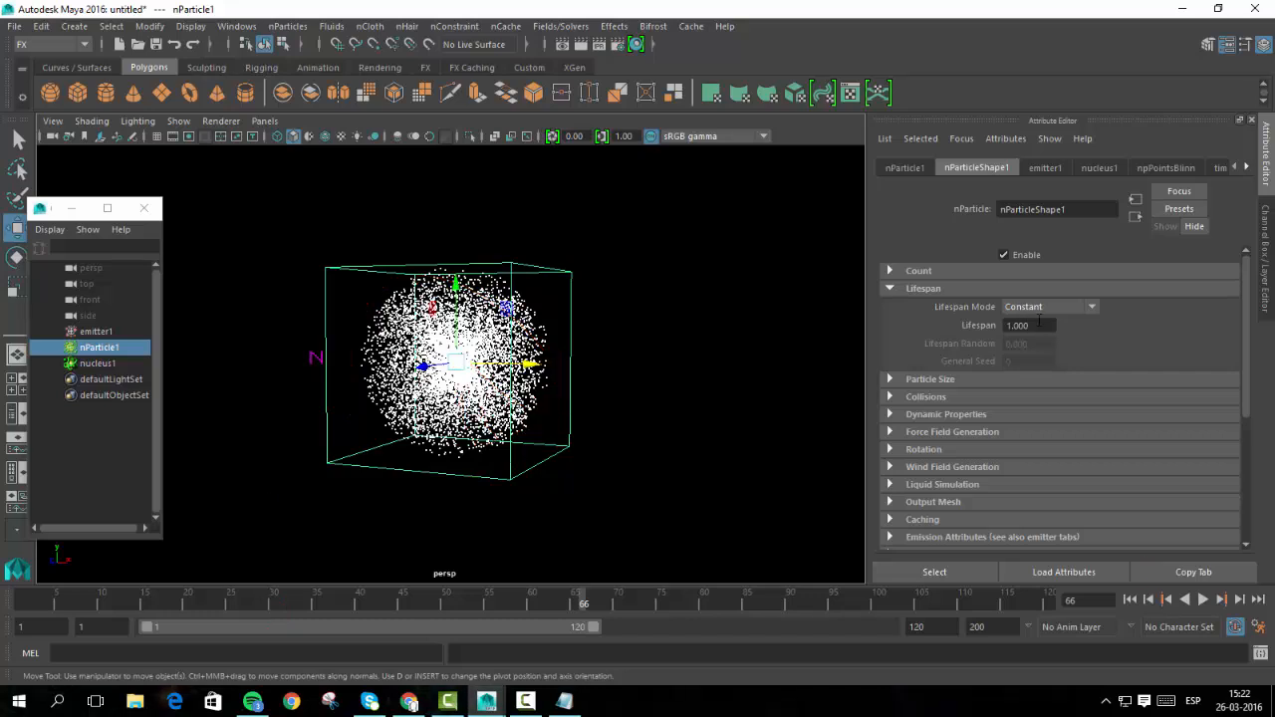
Set nParticleShape1's constant Lifespan to 2, replay the simulation from the first frame and stop it.
{"action": "left_click_drag", "start_coordinate": [1028, 324], "coordinate": [915, 281]}
{"action": "type", "text": "2"}
{"action": "key", "text": "Return"}
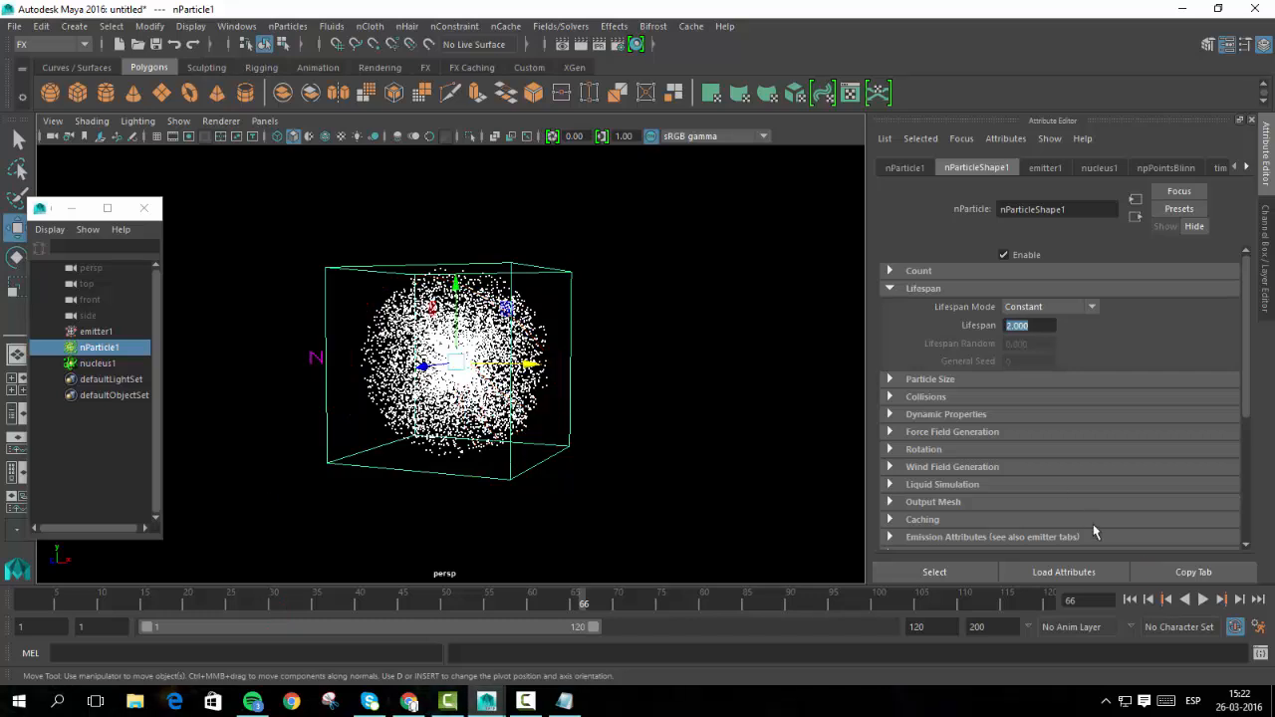
{"action": "left_click", "coordinate": [1129, 599]}
{"action": "left_click", "coordinate": [1203, 598]}
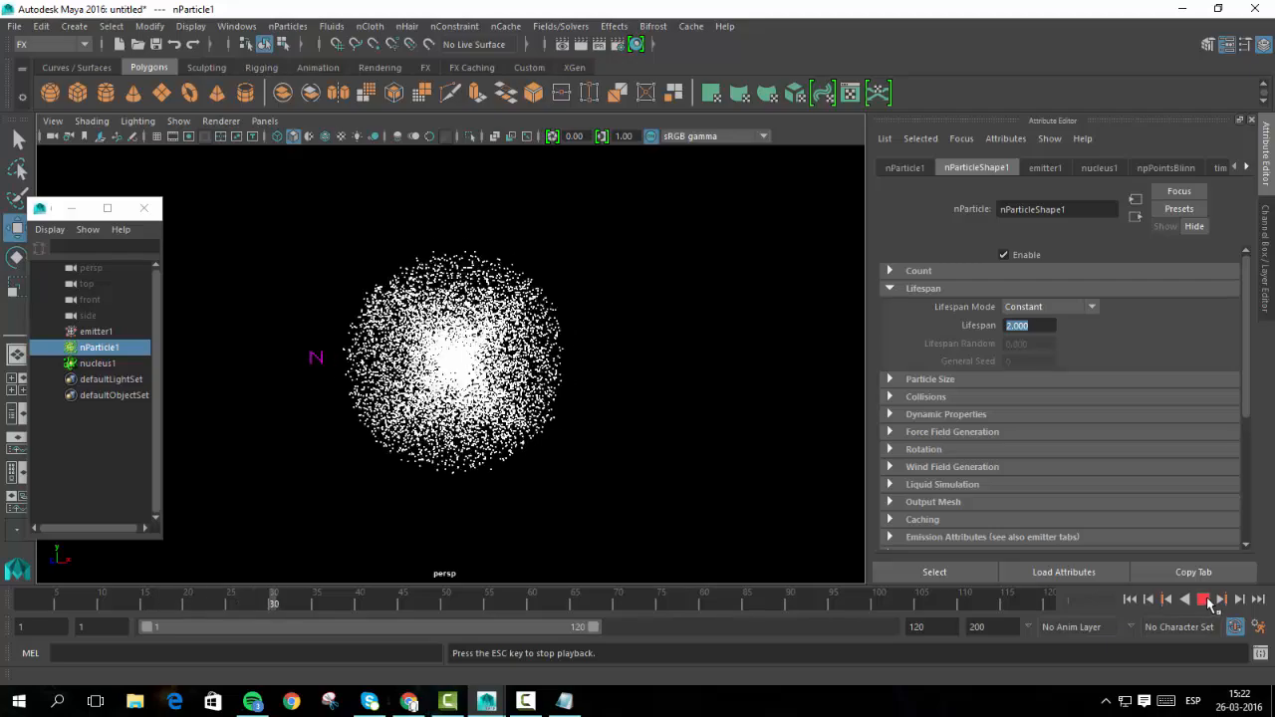
{"action": "left_click", "coordinate": [1203, 598]}
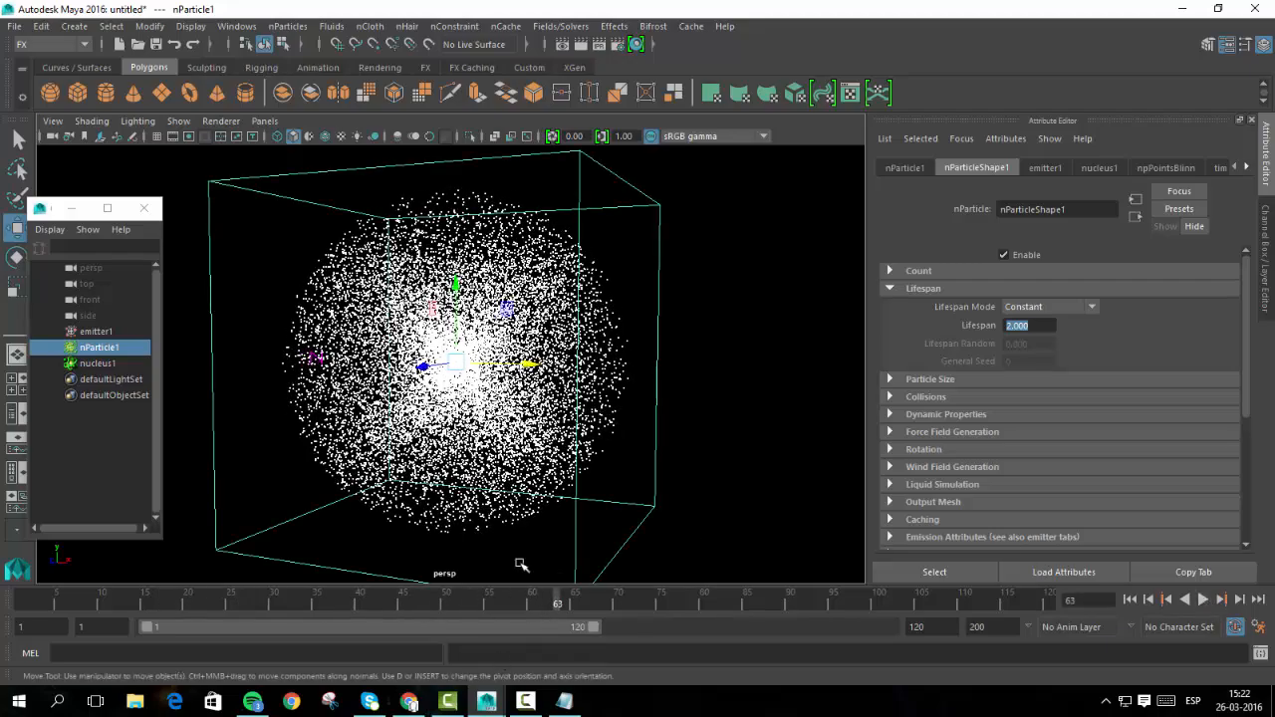
Set the Lifespan Mode to Random range with a Lifespan Random of 1, and replay the simulation from the first frame.
{"action": "left_click", "coordinate": [1050, 306]}
{"action": "left_click", "coordinate": [1041, 349]}
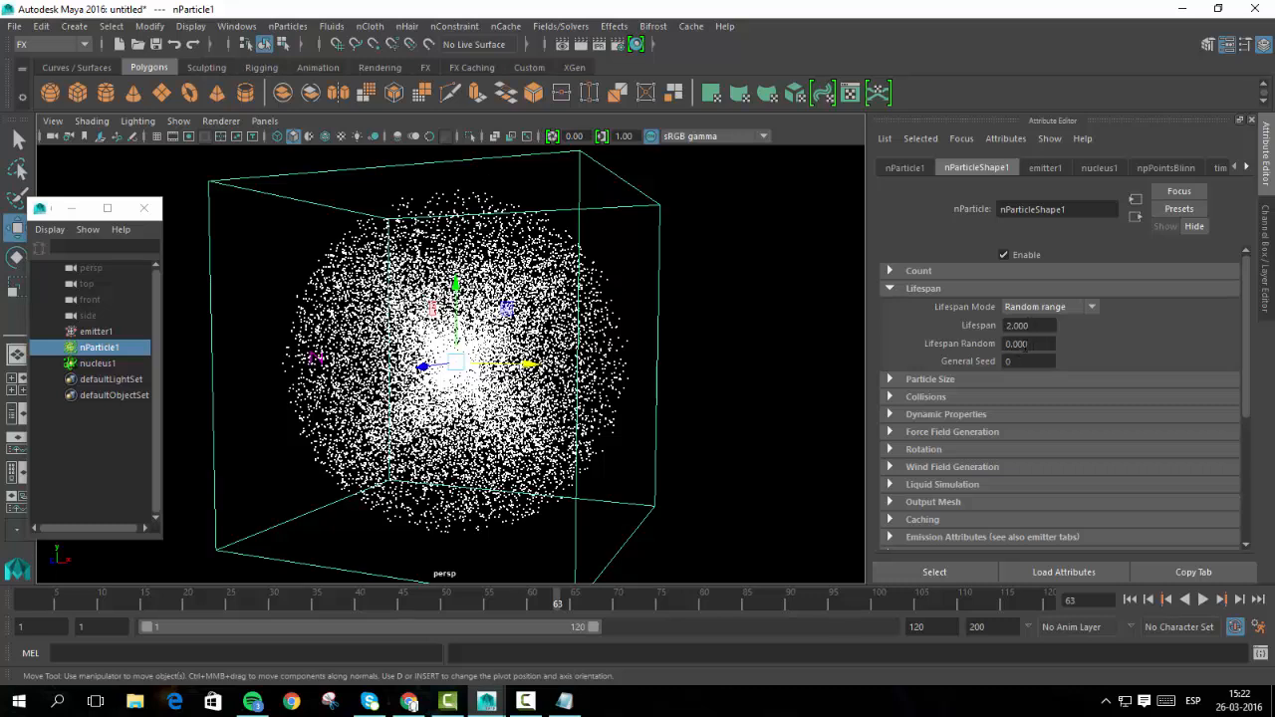
{"action": "left_click_drag", "start_coordinate": [967, 362], "coordinate": [970, 368]}
{"action": "type", "text": "1"}
{"action": "key", "text": "Return"}
{"action": "left_click", "coordinate": [1129, 598]}
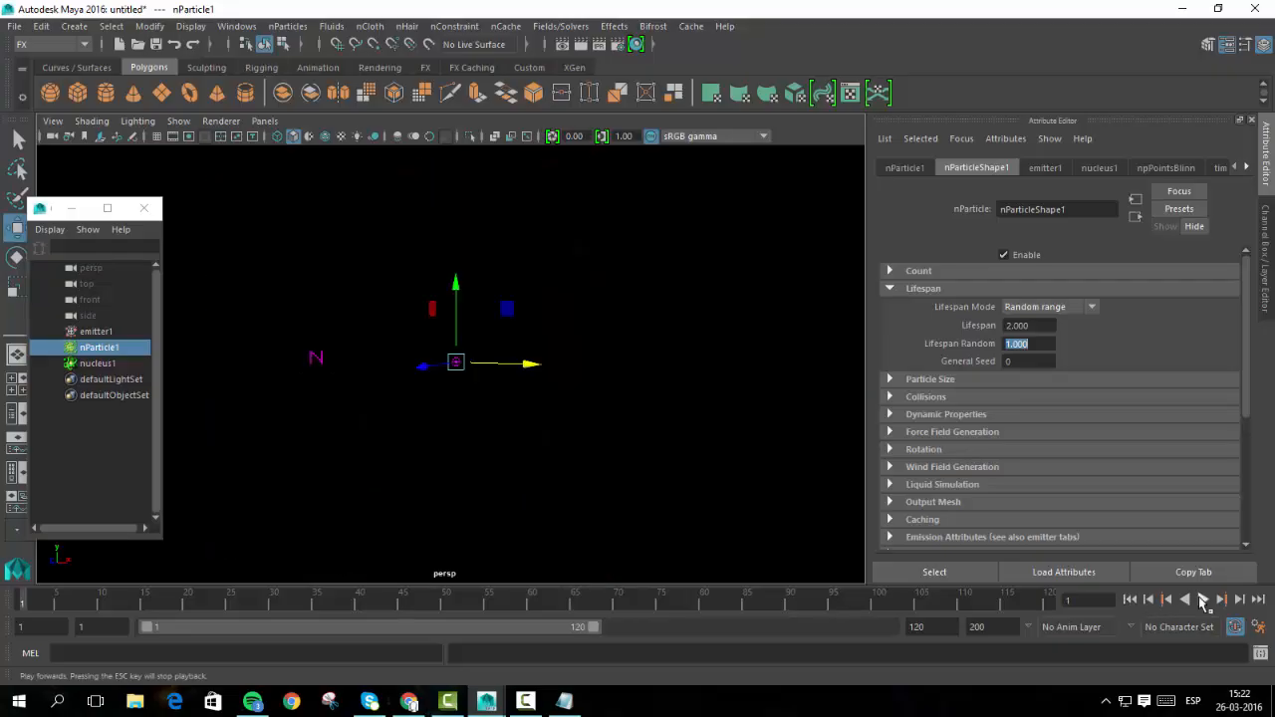
{"action": "left_click", "coordinate": [1202, 599]}
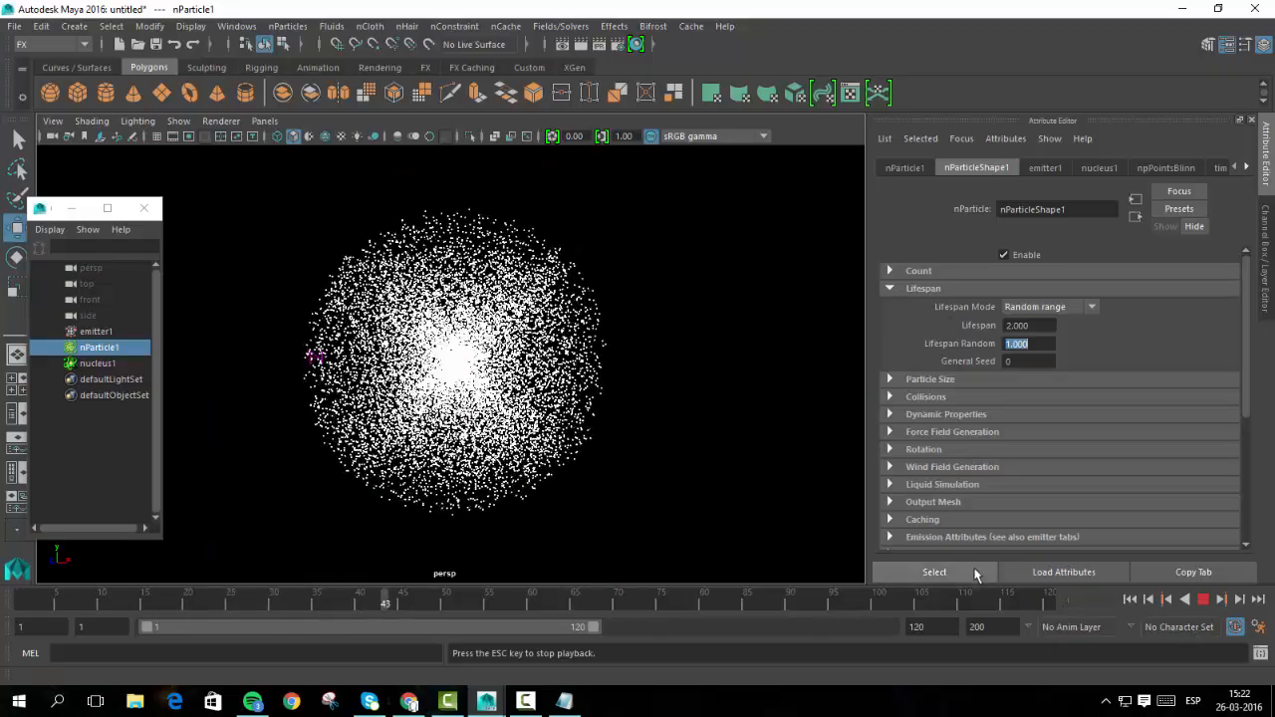
{"action": "left_click", "coordinate": [970, 567]}
Collapse the Lifespan section and examine nParticleShape1's Particle Size attributes, leaving that section collapsed.
{"action": "left_click", "coordinate": [923, 288]}
{"action": "left_click", "coordinate": [929, 306]}
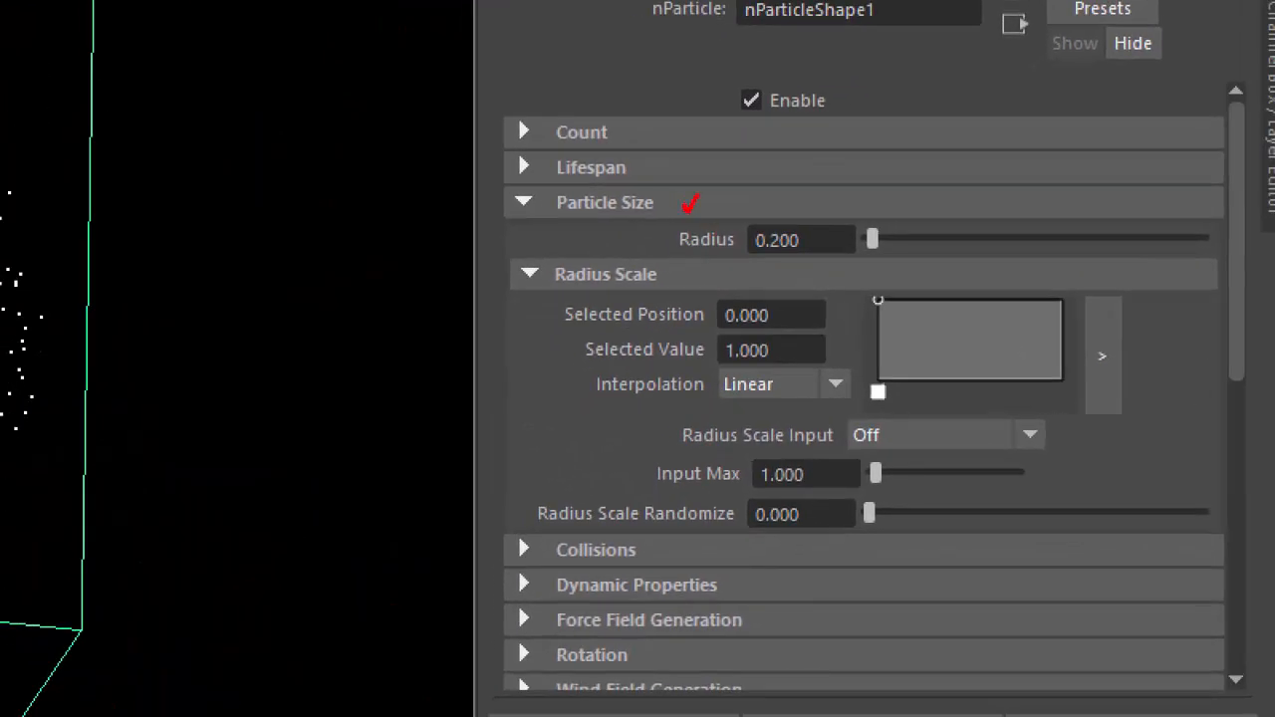
{"action": "left_click_drag", "start_coordinate": [391, 199], "coordinate": [130, 228]}
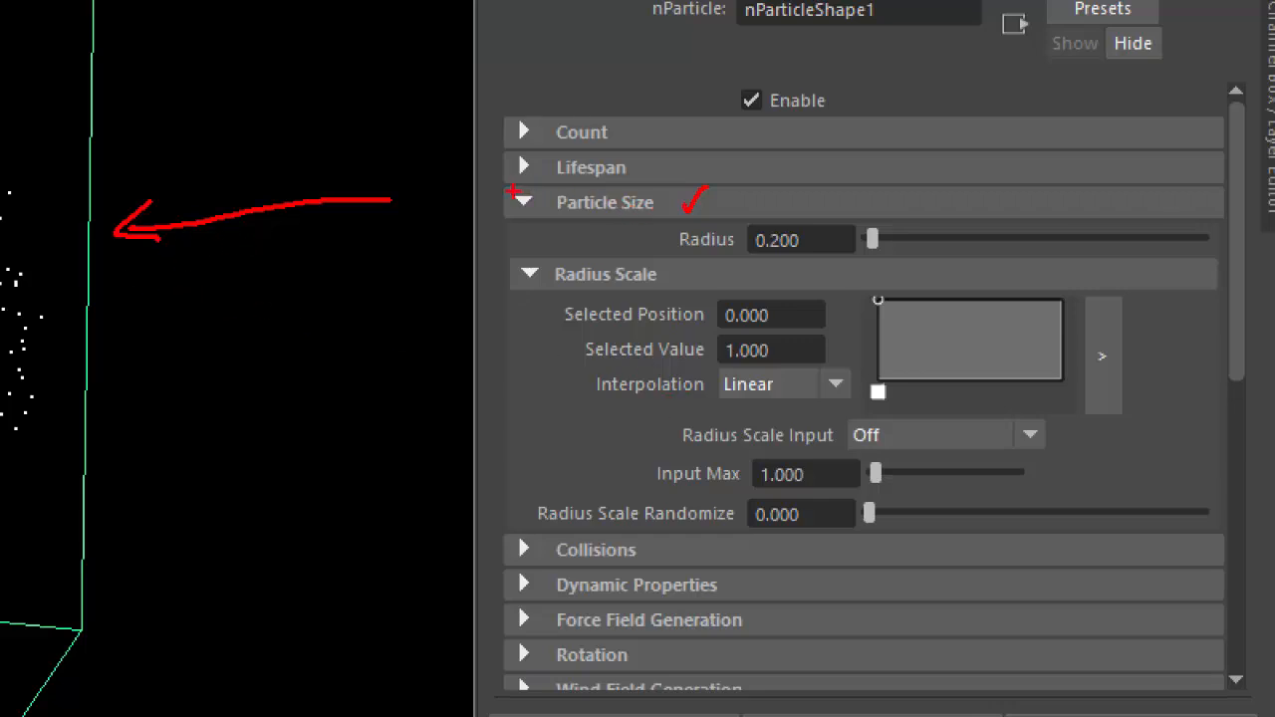
{"action": "mouse_move", "coordinate": [513, 192]}
{"action": "left_mouse_down"}
{"action": "mouse_move", "coordinate": [1180, 187]}
{"action": "mouse_move", "coordinate": [1213, 399]}
{"action": "mouse_move", "coordinate": [1080, 544]}
{"action": "mouse_move", "coordinate": [502, 549]}
{"action": "mouse_move", "coordinate": [491, 215]}
{"action": "left_mouse_up"}
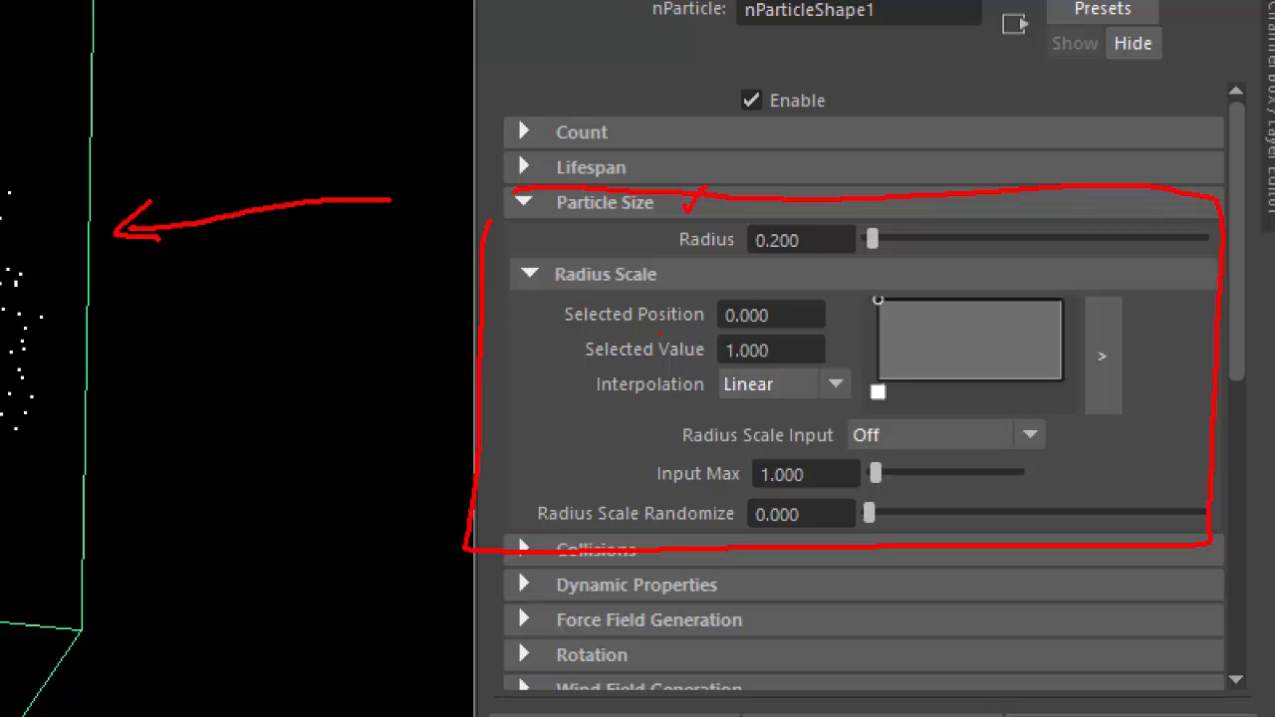
{"action": "left_click_drag", "start_coordinate": [307, 282], "coordinate": [289, 275]}
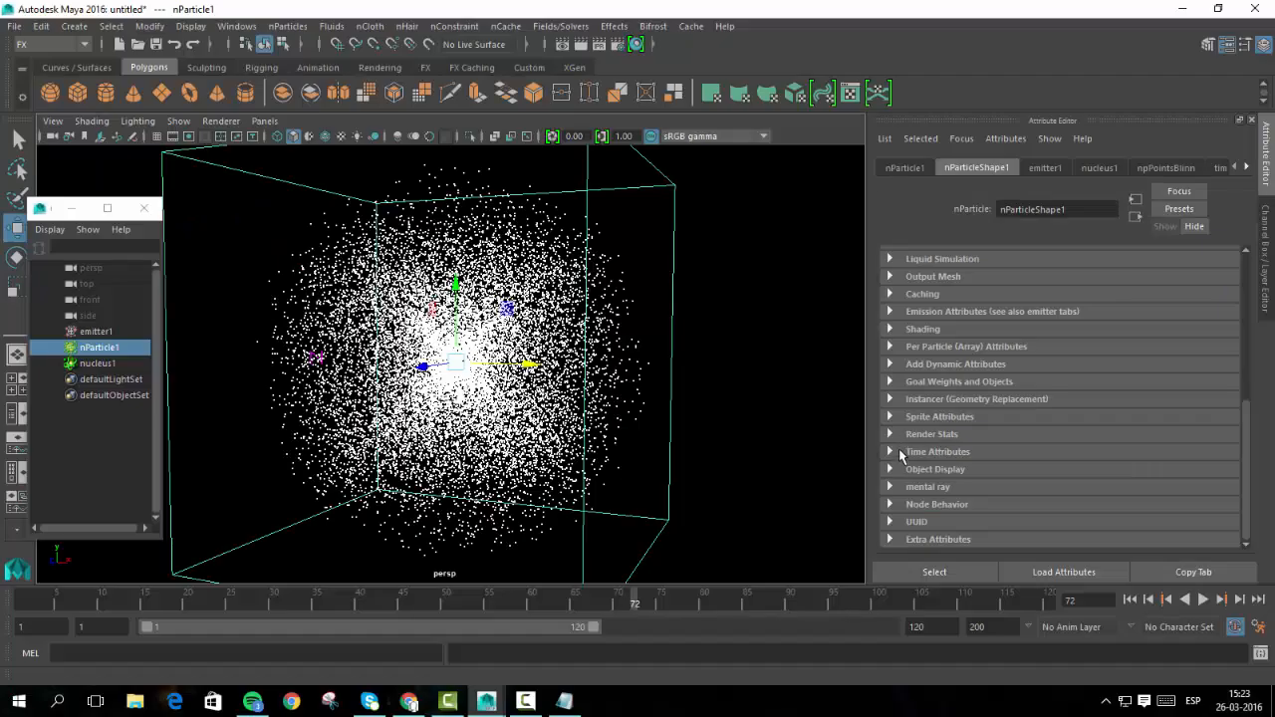
{"action": "left_click_drag", "start_coordinate": [1247, 439], "coordinate": [1247, 289]}
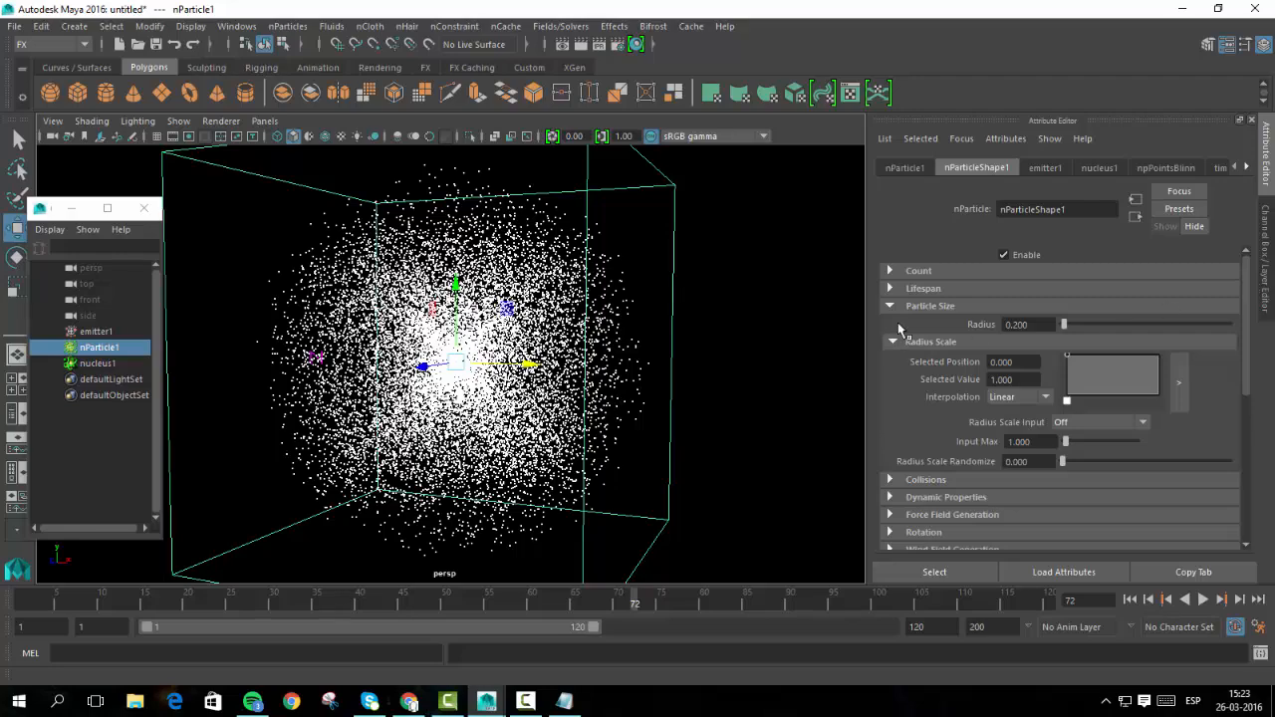
{"action": "left_click", "coordinate": [895, 309]}
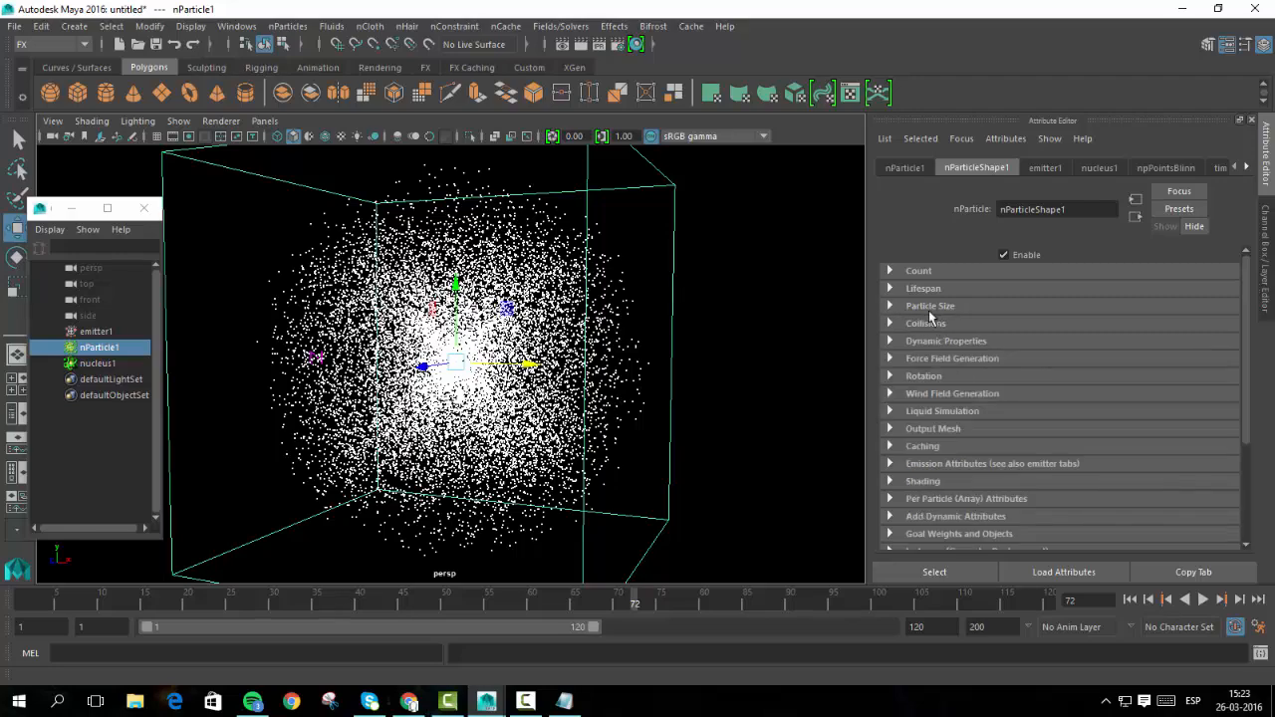
Locate the Particle Size and Shading sections of nParticleShape1, and expand Shading to examine the Particle Render Type attribute.
{"action": "key", "text": "ctrl"}
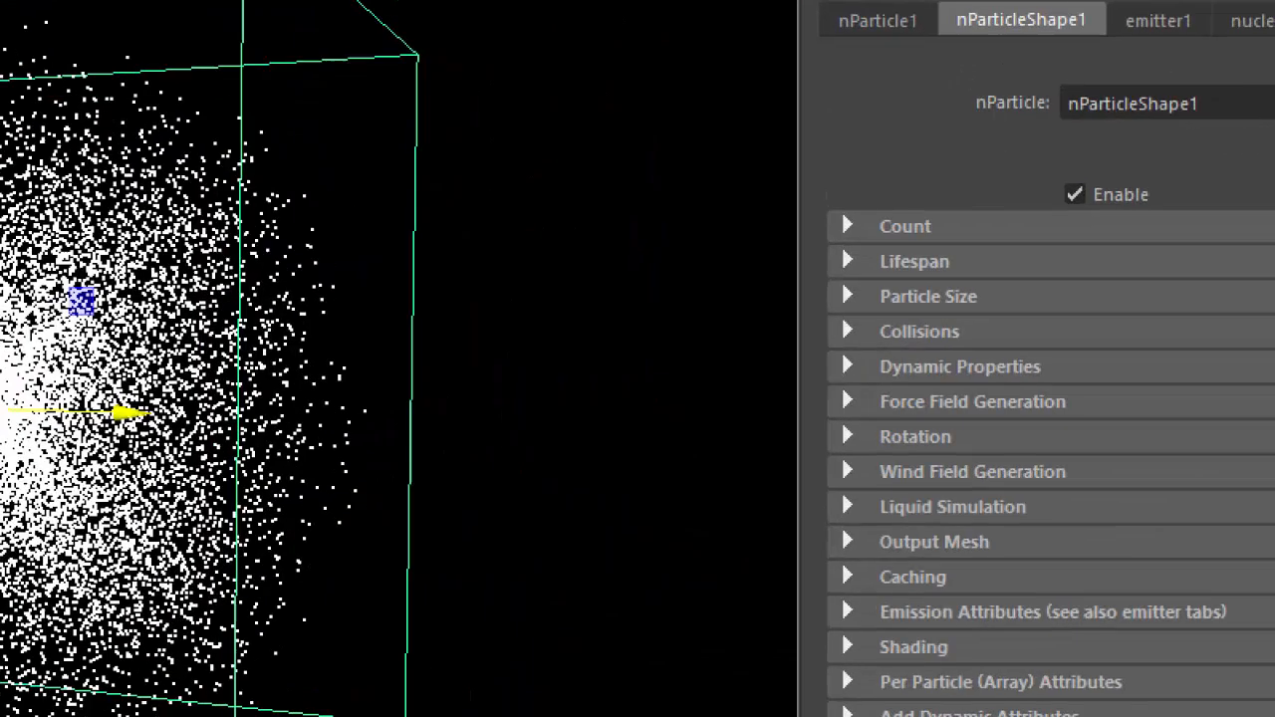
{"action": "mouse_move", "coordinate": [897, 310]}
{"action": "left_mouse_down"}
{"action": "mouse_move", "coordinate": [952, 309]}
{"action": "mouse_move", "coordinate": [884, 315]}
{"action": "left_mouse_up"}
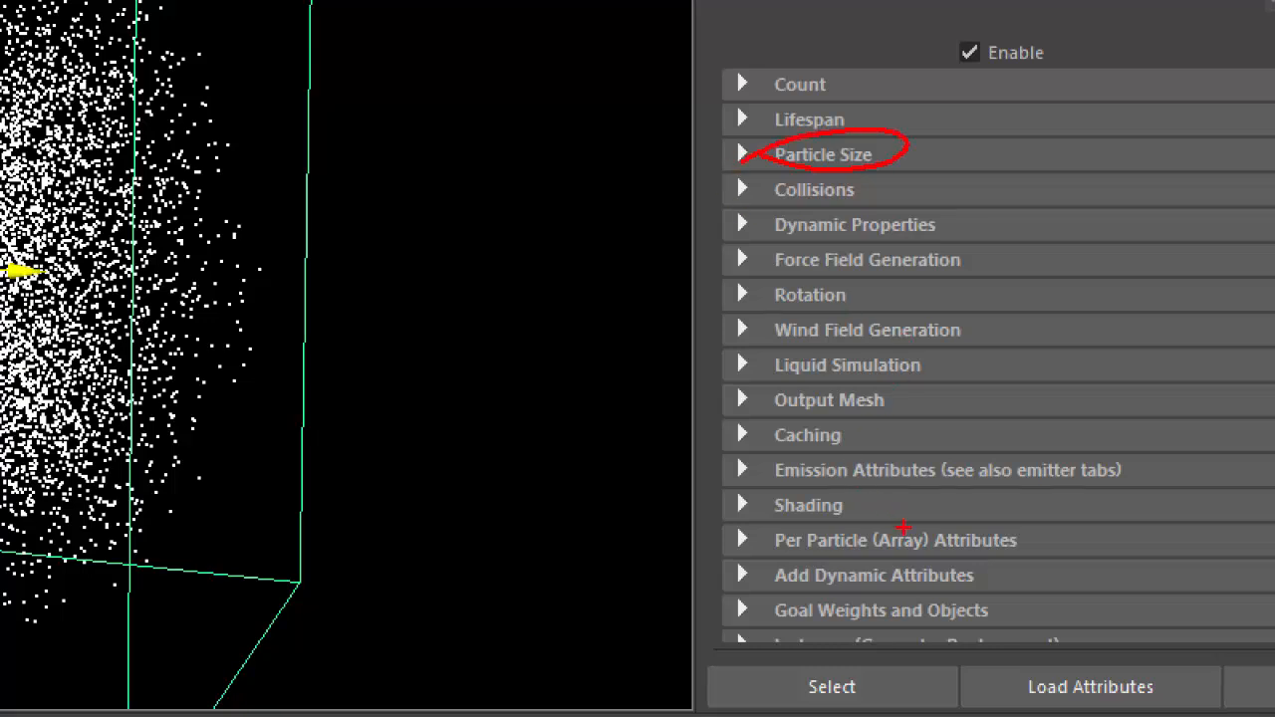
{"action": "left_click_drag", "start_coordinate": [754, 521], "coordinate": [747, 514]}
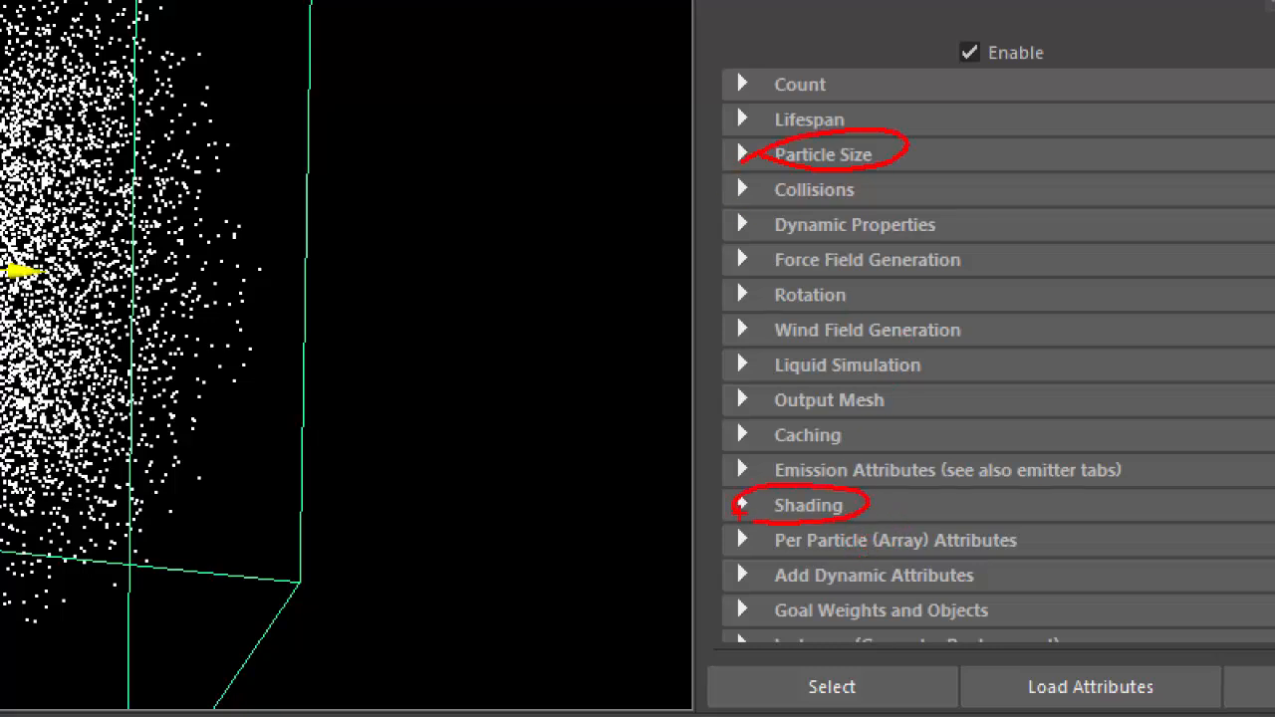
{"action": "mouse_move", "coordinate": [762, 159]}
{"action": "left_mouse_down"}
{"action": "mouse_move", "coordinate": [653, 313]}
{"action": "mouse_move", "coordinate": [722, 490]}
{"action": "left_mouse_up"}
{"action": "left_click_drag", "start_coordinate": [717, 450], "coordinate": [685, 494]}
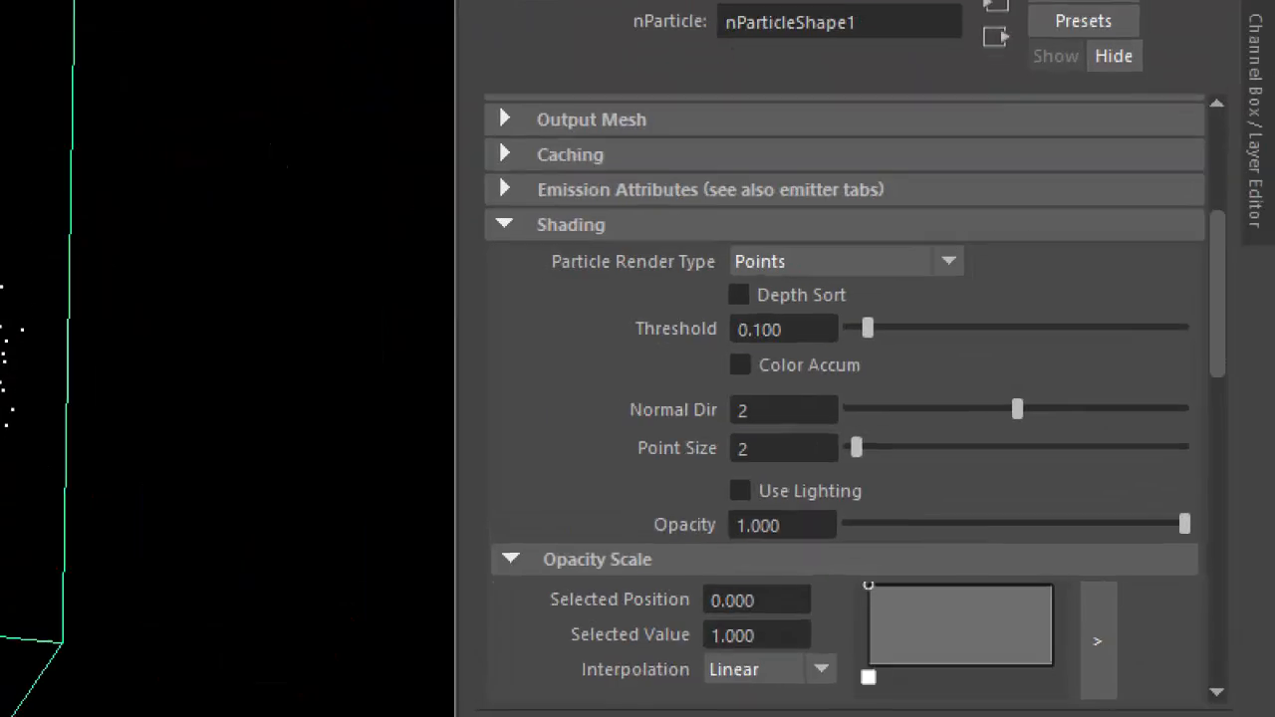
{"action": "left_click_drag", "start_coordinate": [627, 172], "coordinate": [655, 157]}
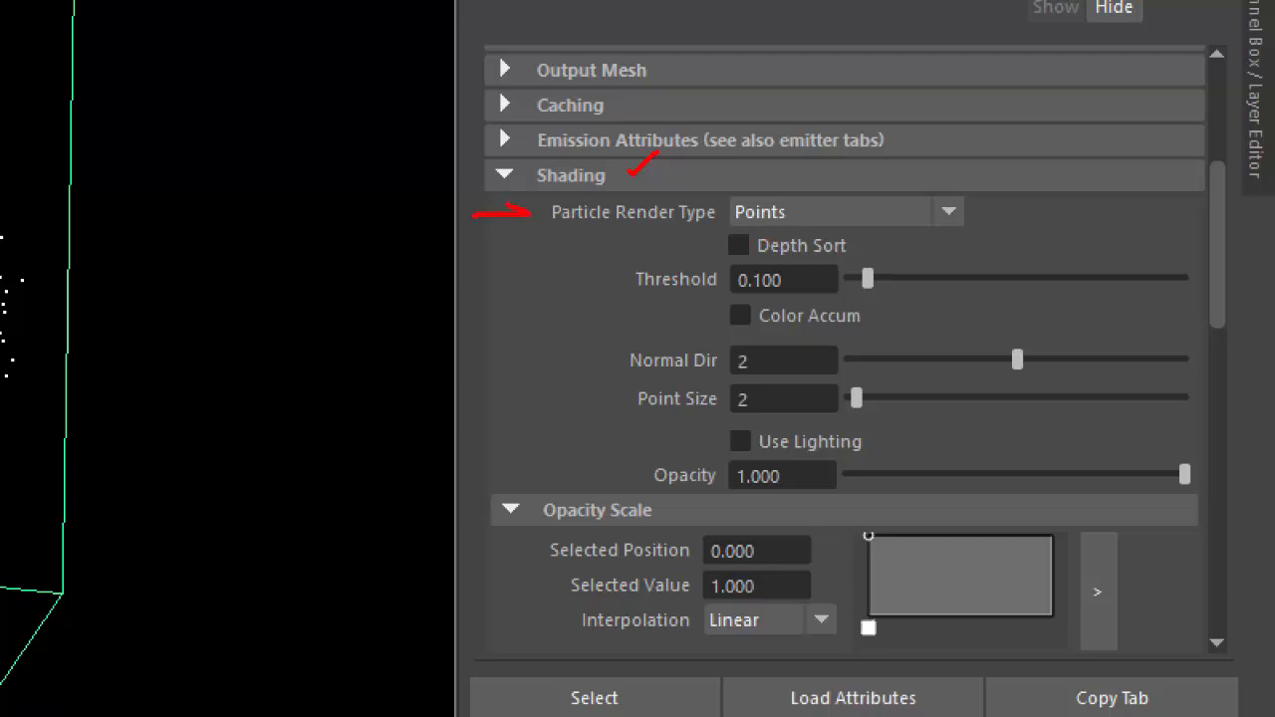
{"action": "left_click_drag", "start_coordinate": [818, 206], "coordinate": [856, 180]}
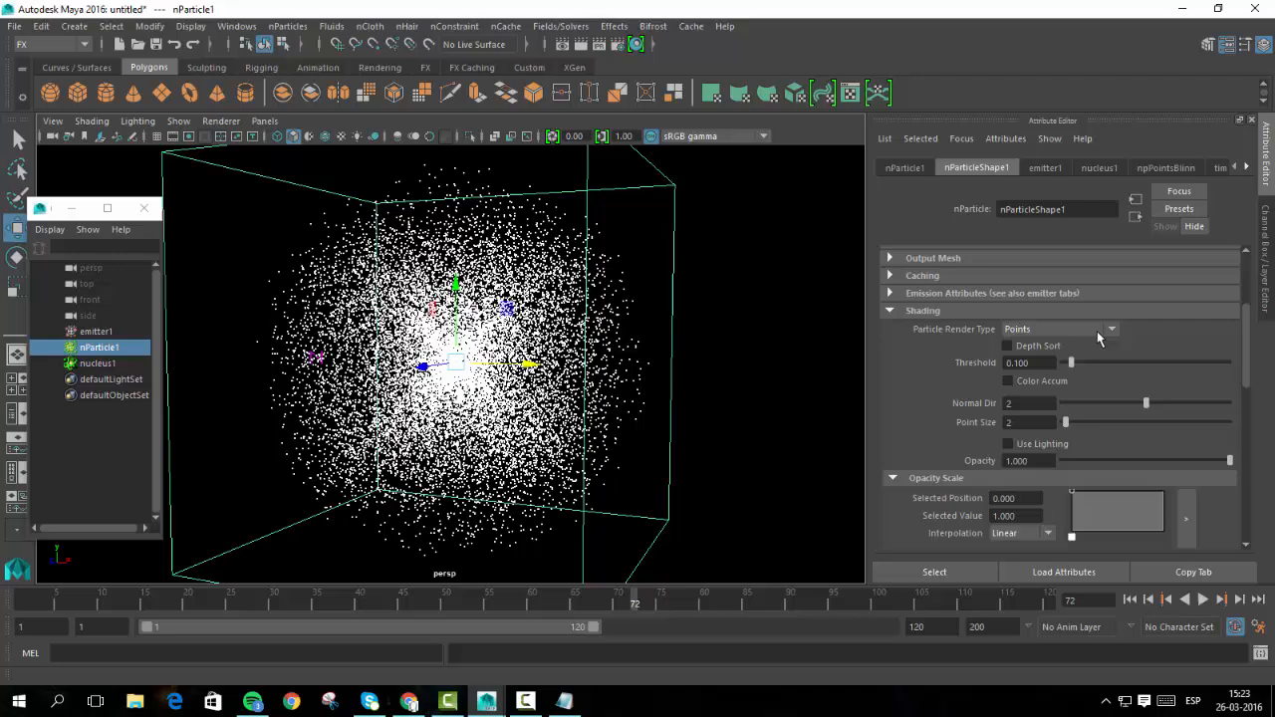
Examine the available Particle Render Type options, distinguishing the software-rendered (s/w) types from the others.
{"action": "left_click", "coordinate": [917, 216]}
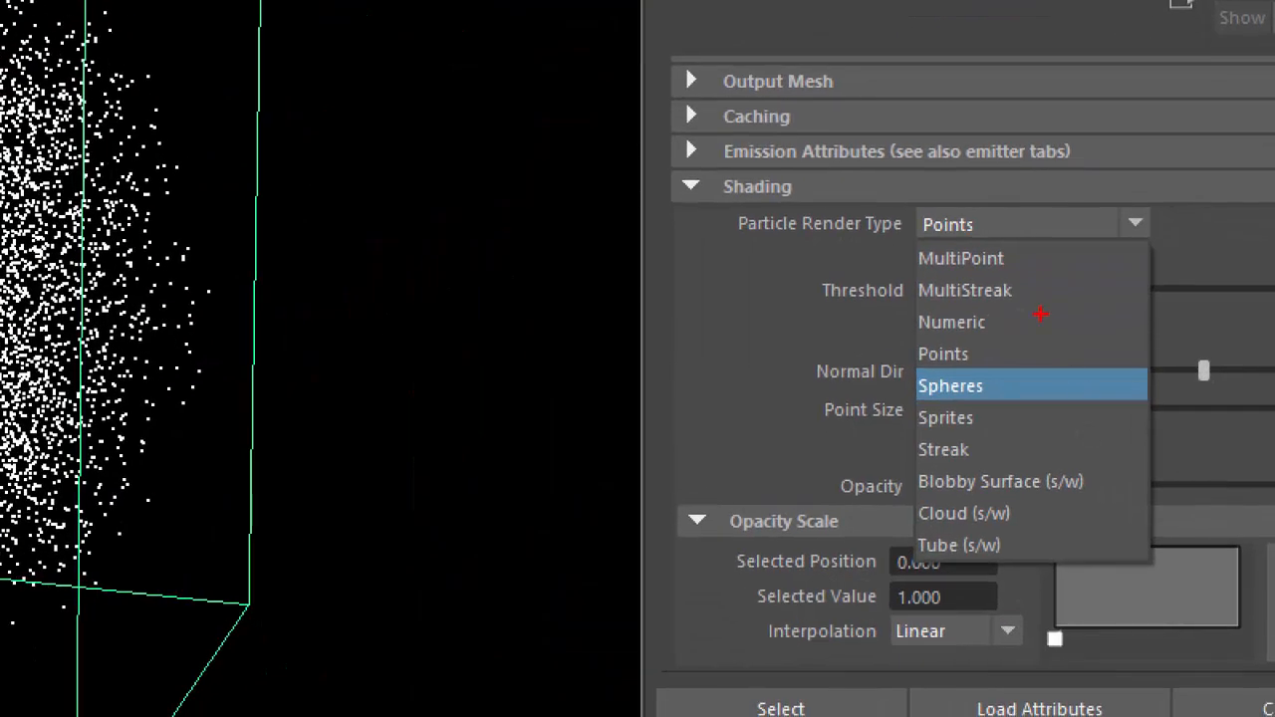
{"action": "mouse_move", "coordinate": [1030, 257]}
{"action": "left_mouse_down"}
{"action": "mouse_move", "coordinate": [1058, 240]}
{"action": "mouse_move", "coordinate": [1068, 262]}
{"action": "mouse_move", "coordinate": [1201, 280]}
{"action": "left_mouse_up"}
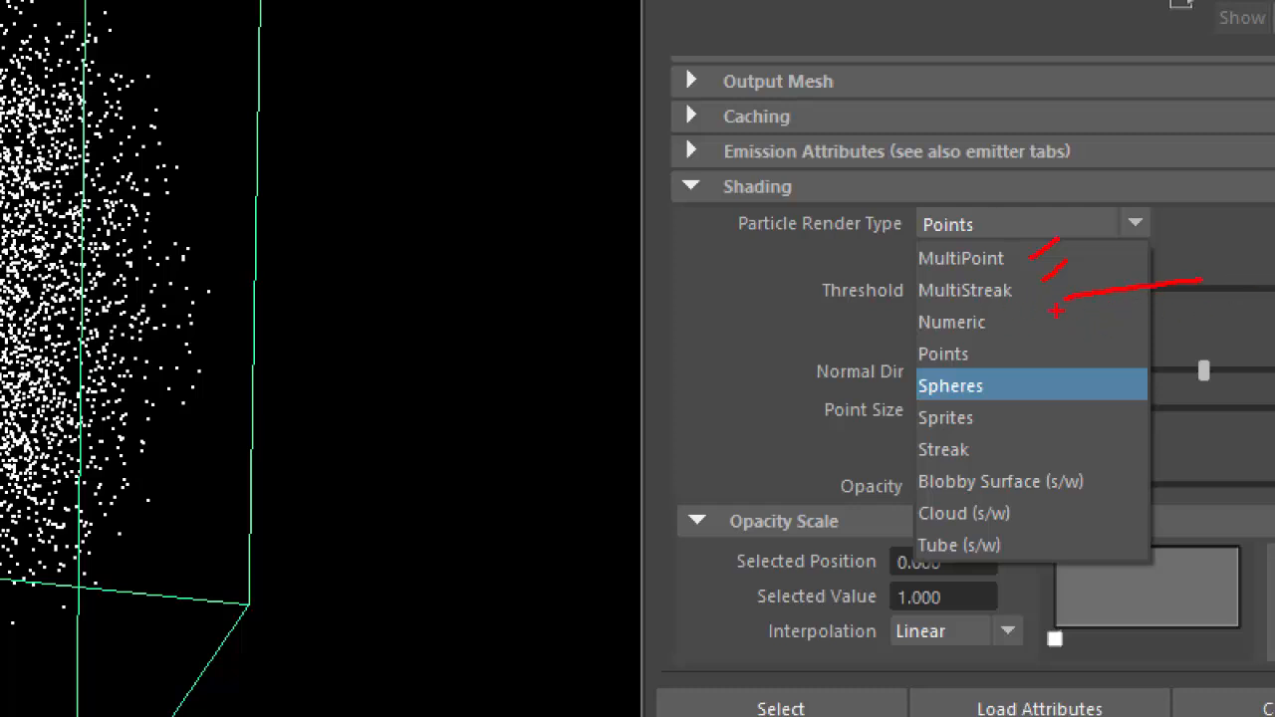
{"action": "mouse_move", "coordinate": [1078, 377]}
{"action": "left_mouse_down"}
{"action": "mouse_move", "coordinate": [1064, 396]}
{"action": "mouse_move", "coordinate": [1084, 379]}
{"action": "left_mouse_up"}
{"action": "left_click_drag", "start_coordinate": [1037, 416], "coordinate": [1034, 429]}
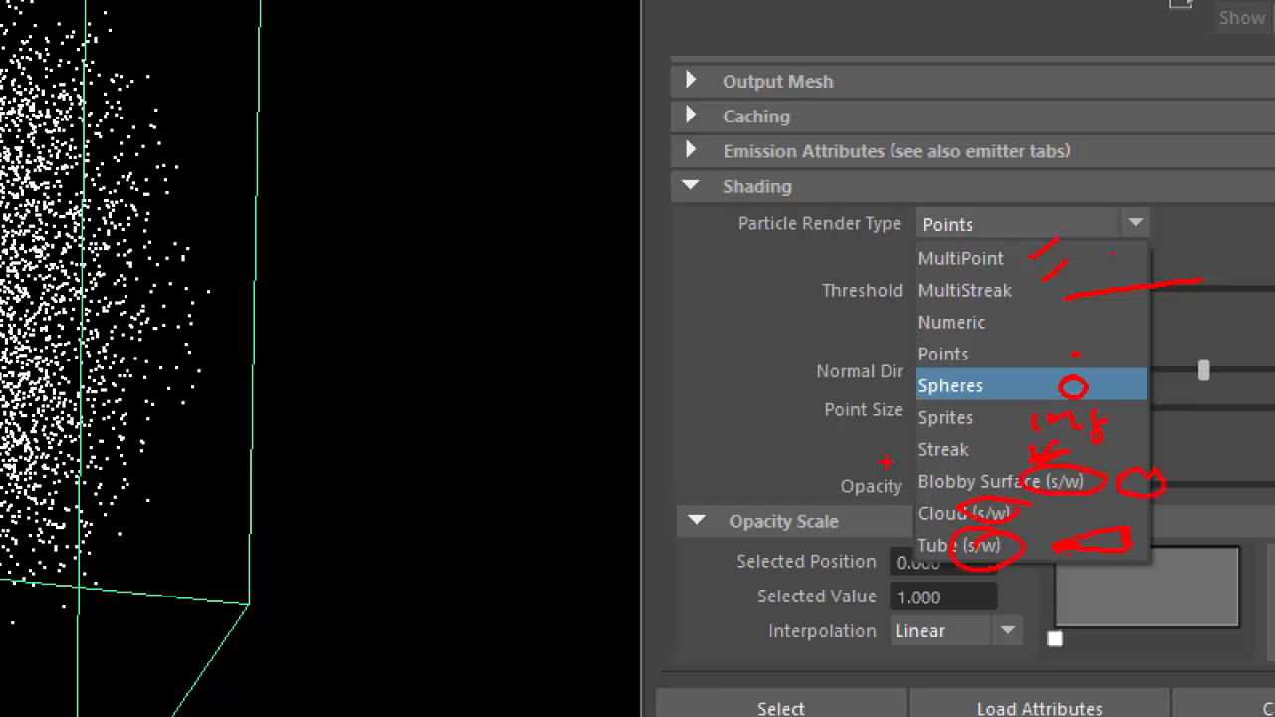
{"action": "left_click_drag", "start_coordinate": [884, 464], "coordinate": [1273, 445]}
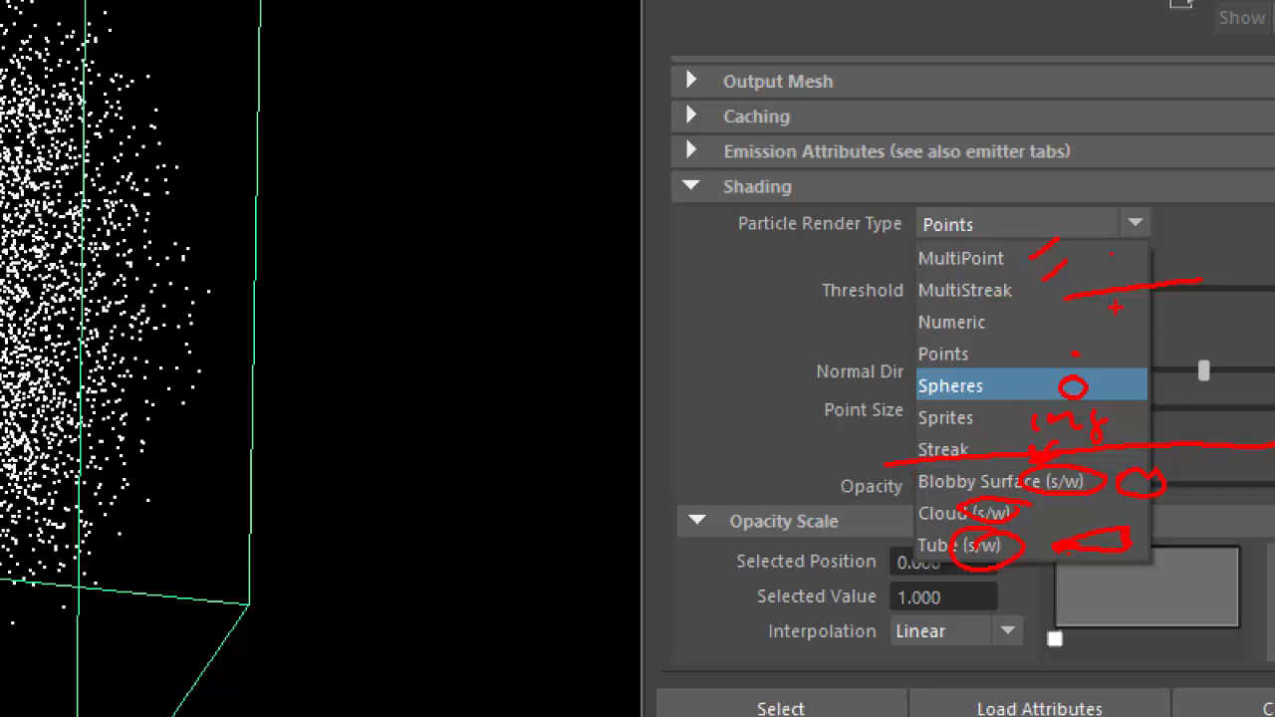
{"action": "key", "text": "Escape"}
Set nParticleShape1's Particle Render Type to Spheres, replay the simulation from the first frame and stop it.
{"action": "left_click", "coordinate": [1049, 328]}
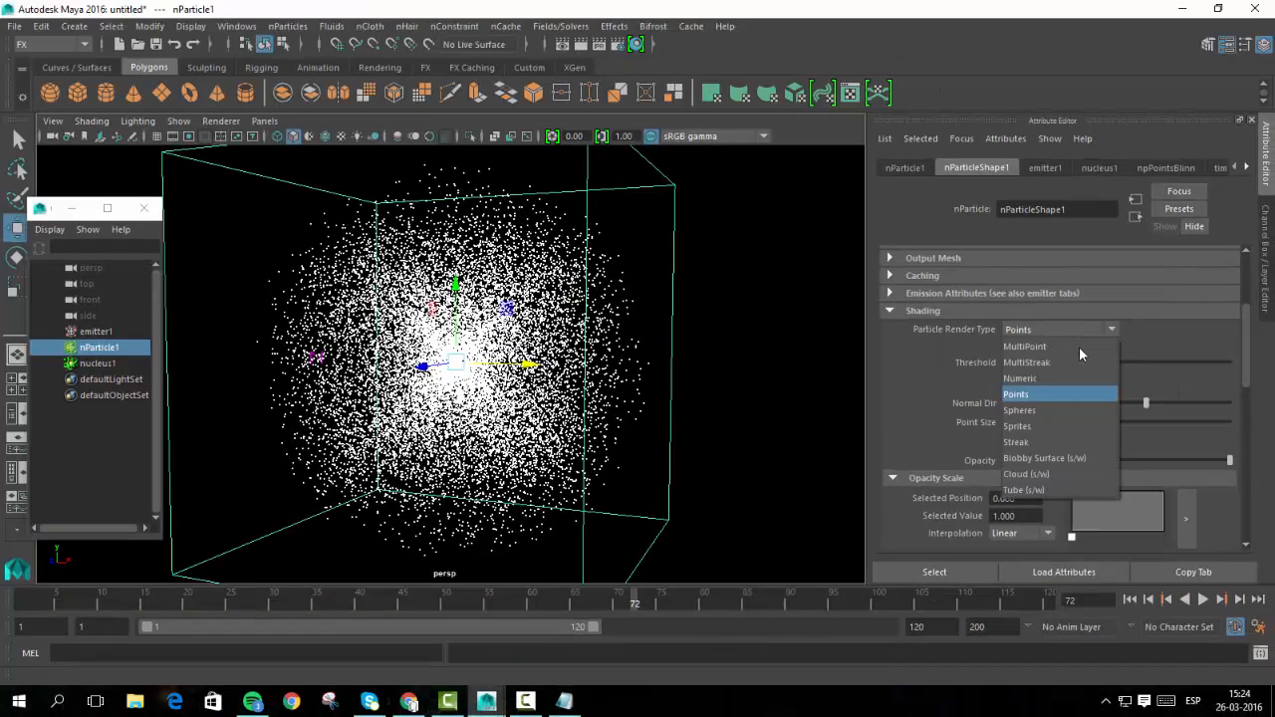
{"action": "left_click", "coordinate": [1100, 411]}
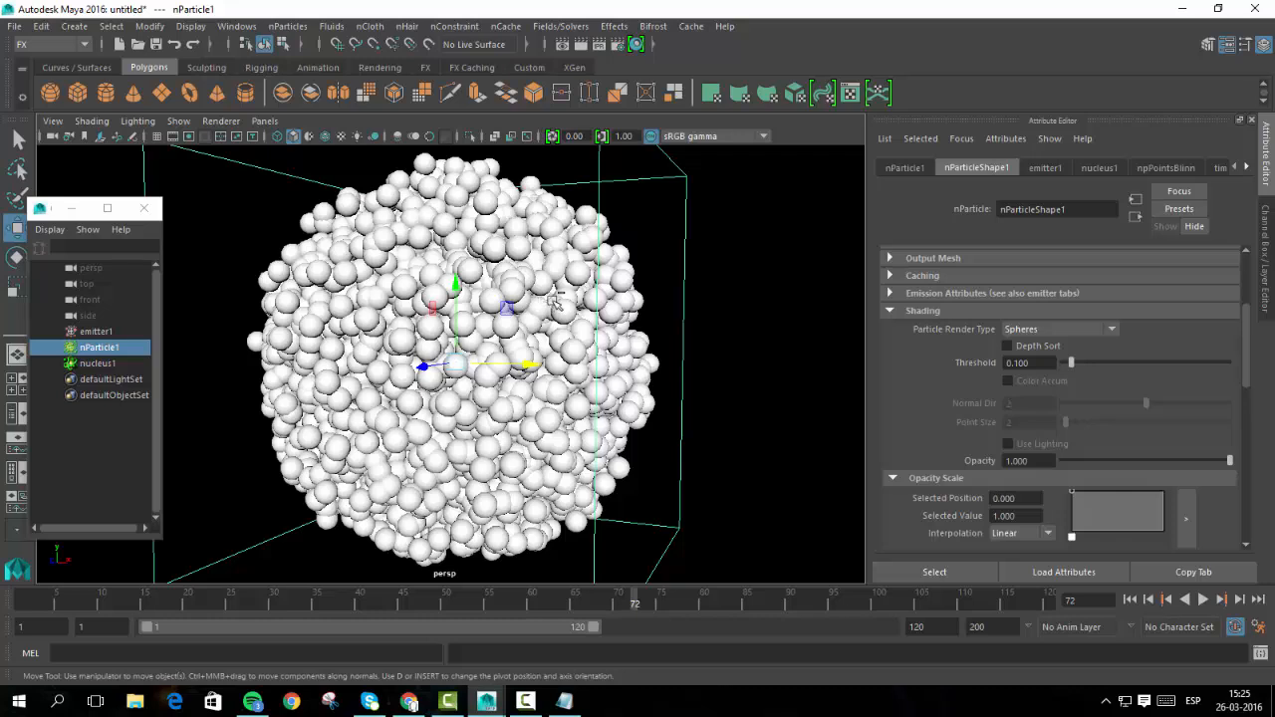
{"action": "key", "text": "ctrl+2"}
{"action": "mouse_move", "coordinate": [825, 357]}
{"action": "left_mouse_down"}
{"action": "mouse_move", "coordinate": [648, 340]}
{"action": "mouse_move", "coordinate": [690, 389]}
{"action": "left_mouse_up"}
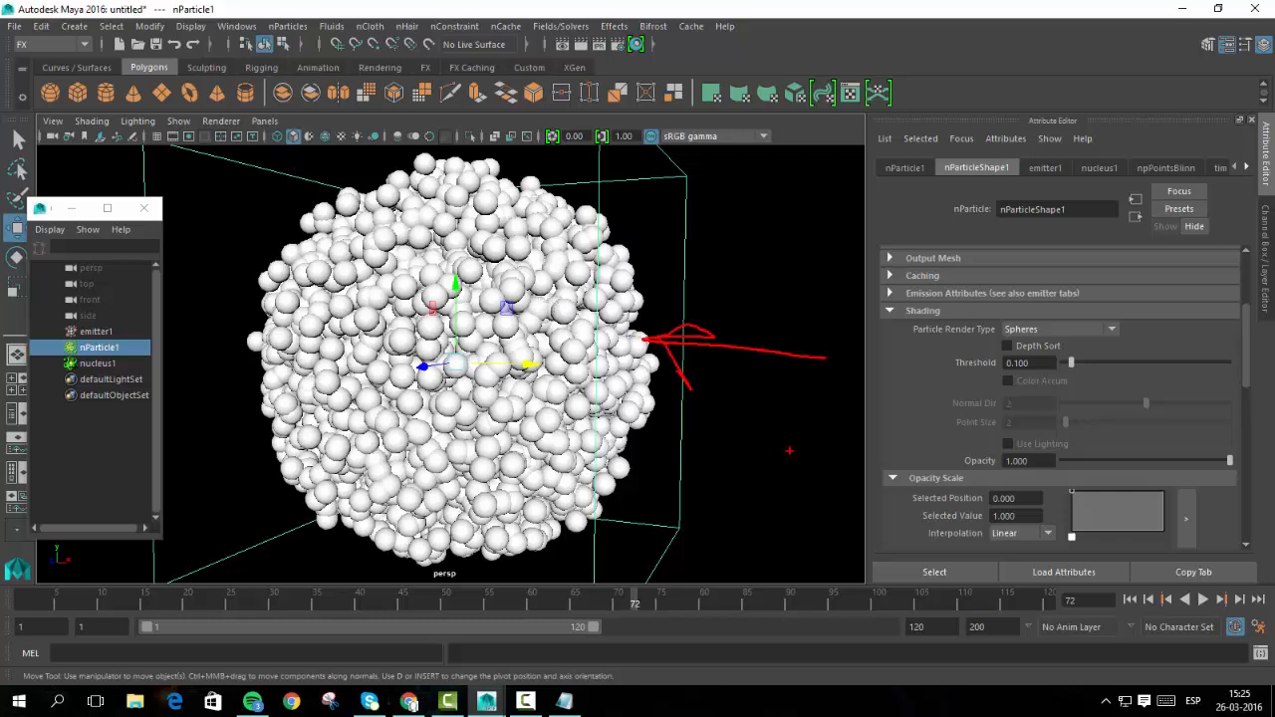
{"action": "key", "text": "Escape"}
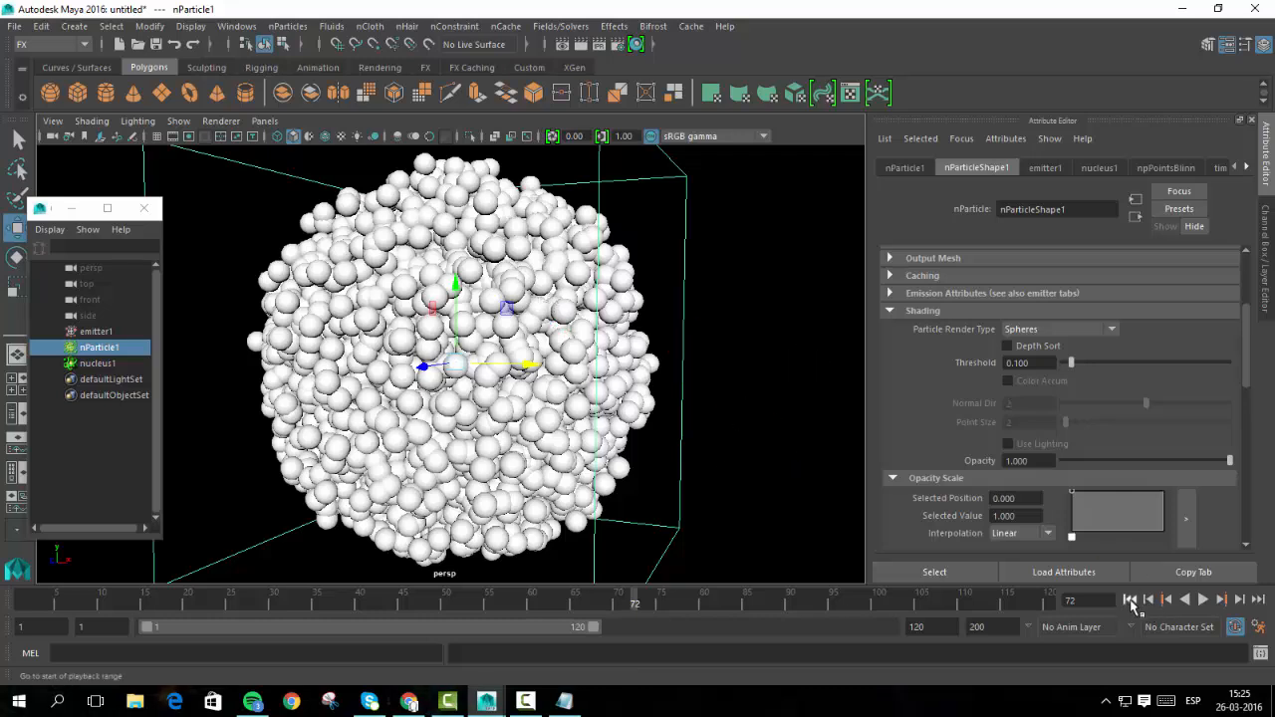
{"action": "left_click", "coordinate": [1130, 598]}
{"action": "left_click", "coordinate": [1202, 598]}
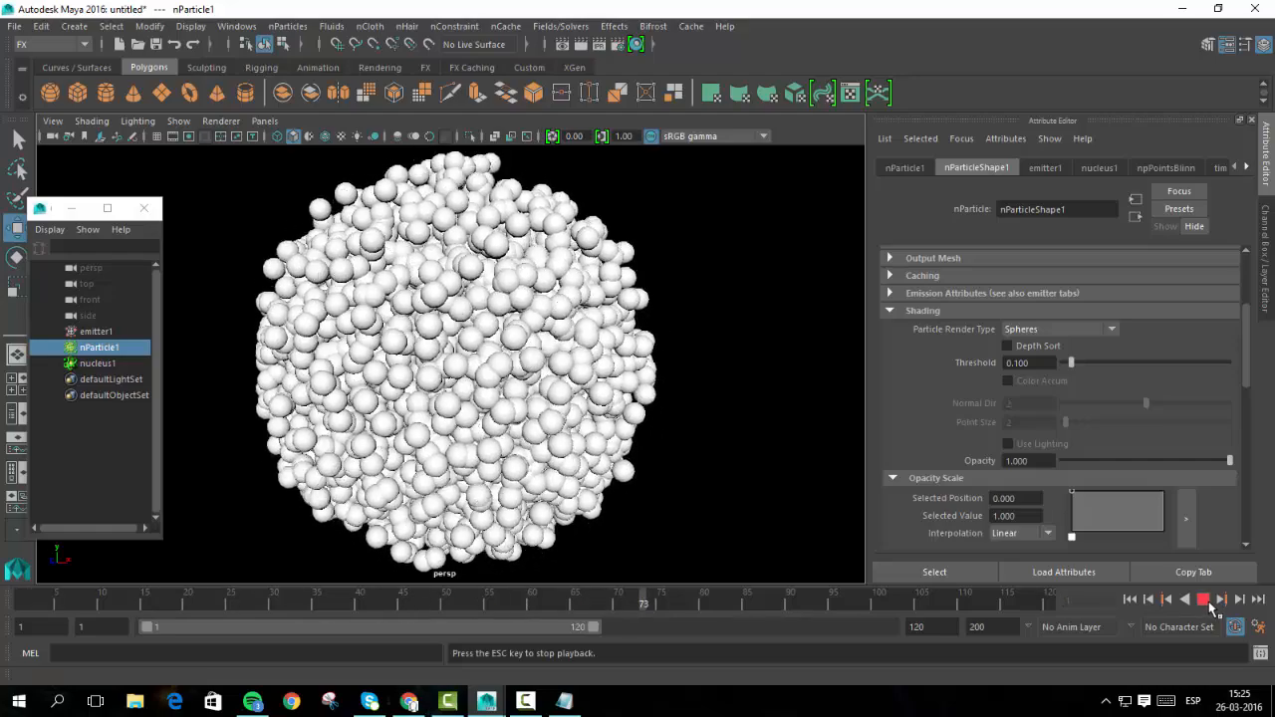
{"action": "left_click", "coordinate": [1206, 600]}
Expand the Particle Size attributes of nParticleShape1 and set the Radius to 0.192.
{"action": "left_click_drag", "start_coordinate": [1247, 378], "coordinate": [1264, 278]}
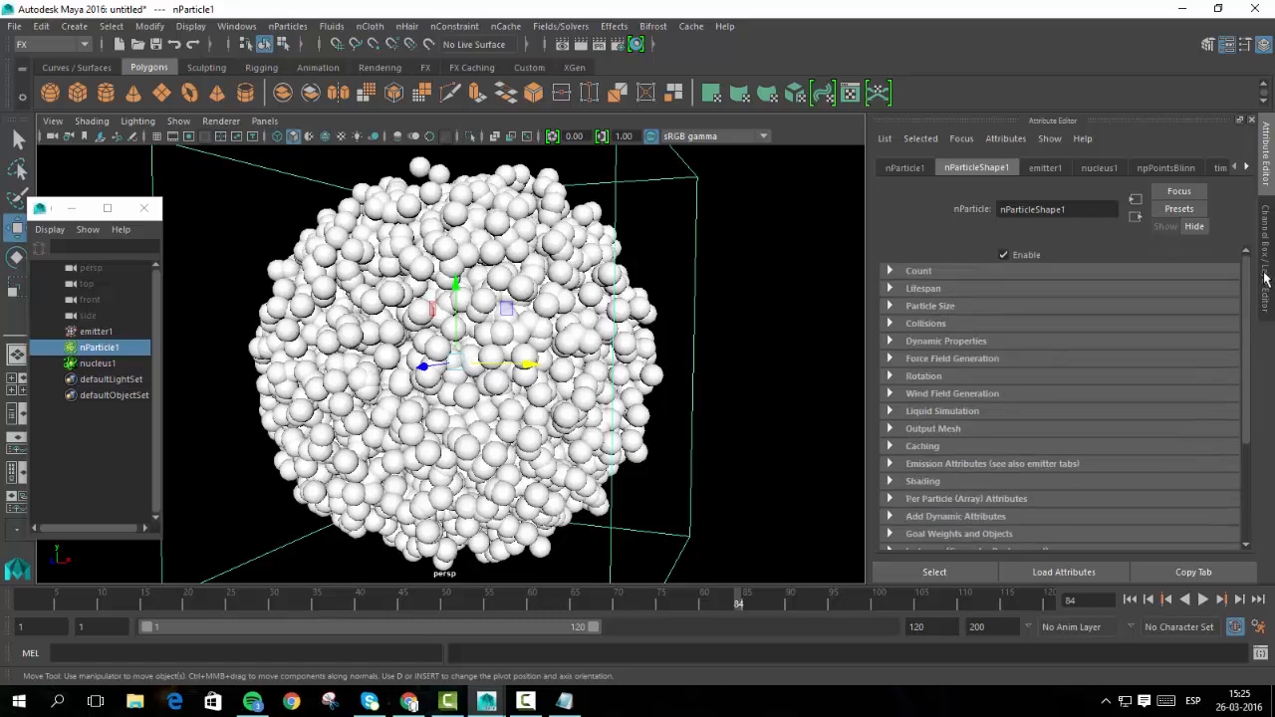
{"action": "left_click", "coordinate": [931, 306]}
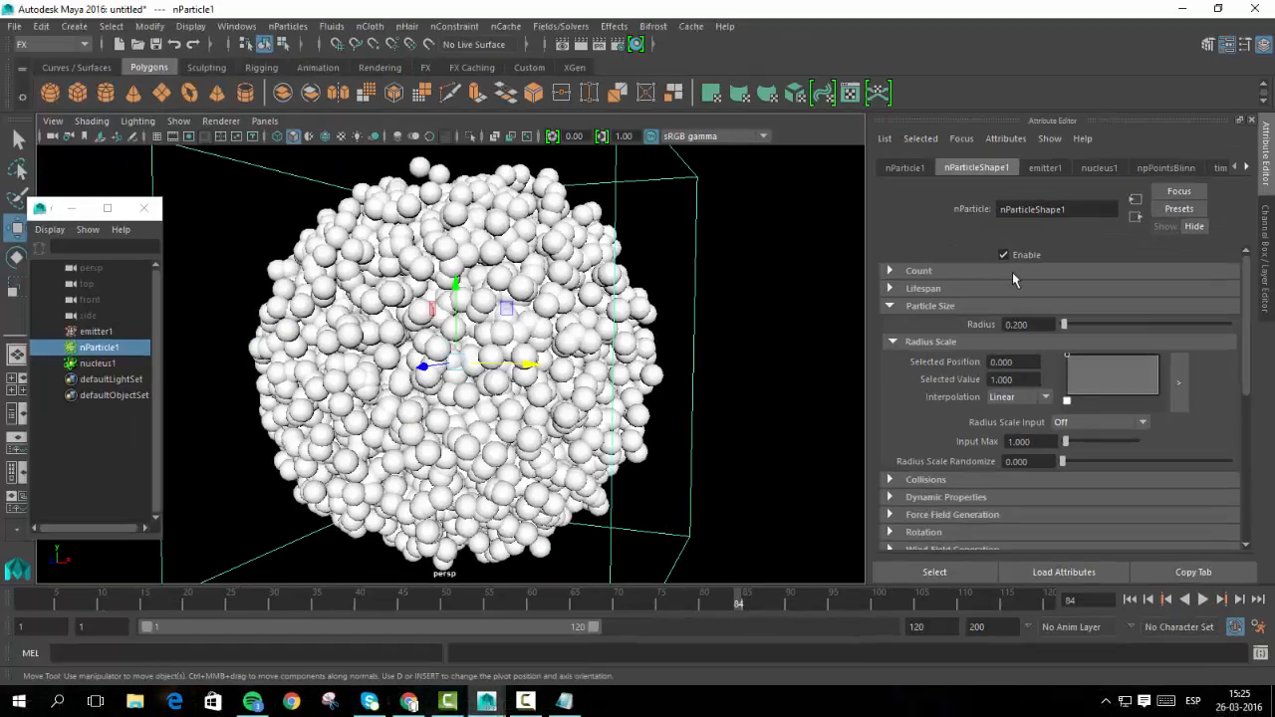
{"action": "left_click_drag", "start_coordinate": [853, 183], "coordinate": [857, 207]}
{"action": "left_click_drag", "start_coordinate": [1066, 336], "coordinate": [1064, 343]}
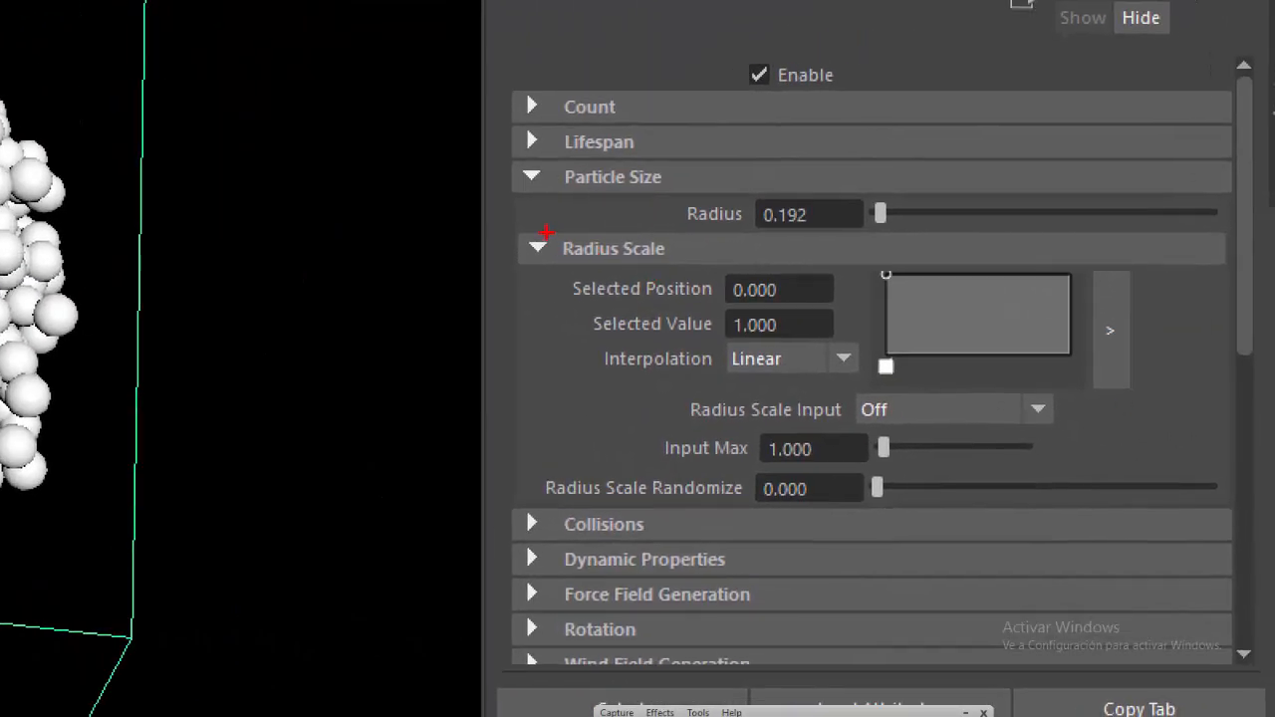
Examine the Radius Scale attributes under Particle Size, reading the ramp's horizontal axis as time.
{"action": "left_click_drag", "start_coordinate": [546, 233], "coordinate": [1240, 251]}
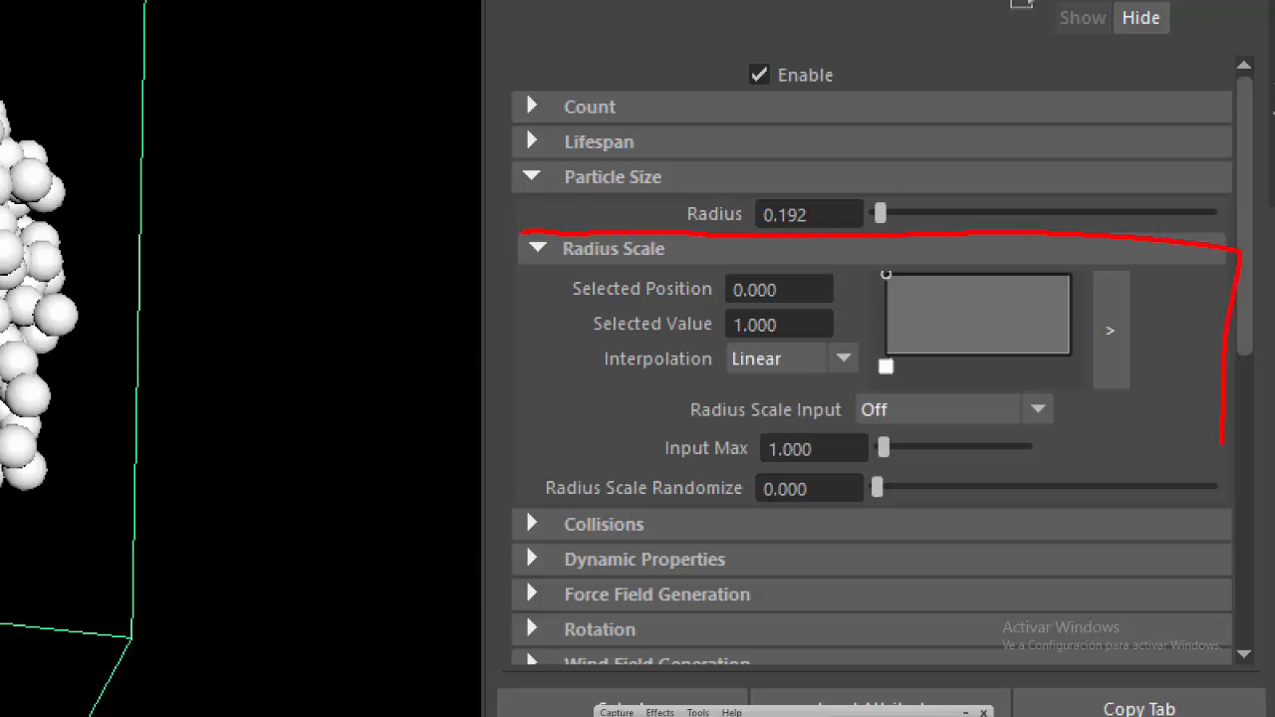
{"action": "mouse_move", "coordinate": [1221, 443]}
{"action": "left_mouse_down"}
{"action": "mouse_move", "coordinate": [1053, 510]}
{"action": "mouse_move", "coordinate": [512, 539]}
{"action": "left_mouse_up"}
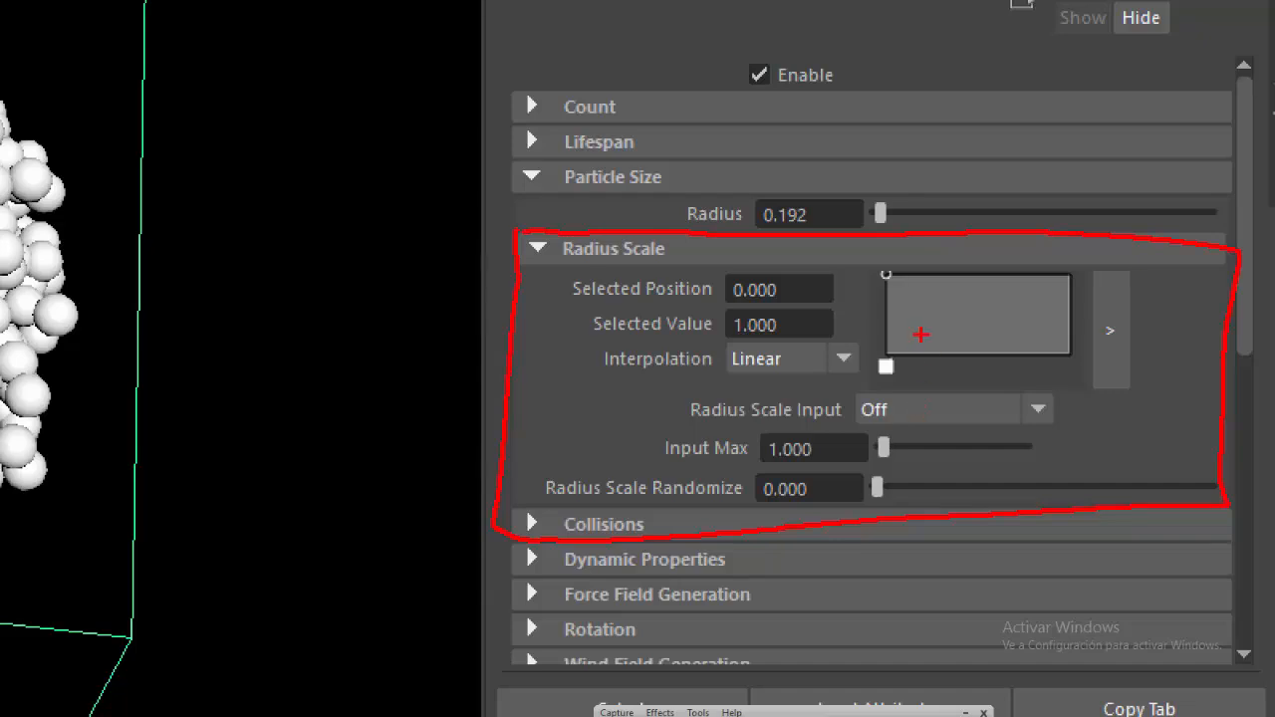
{"action": "left_click_drag", "start_coordinate": [562, 259], "coordinate": [587, 266]}
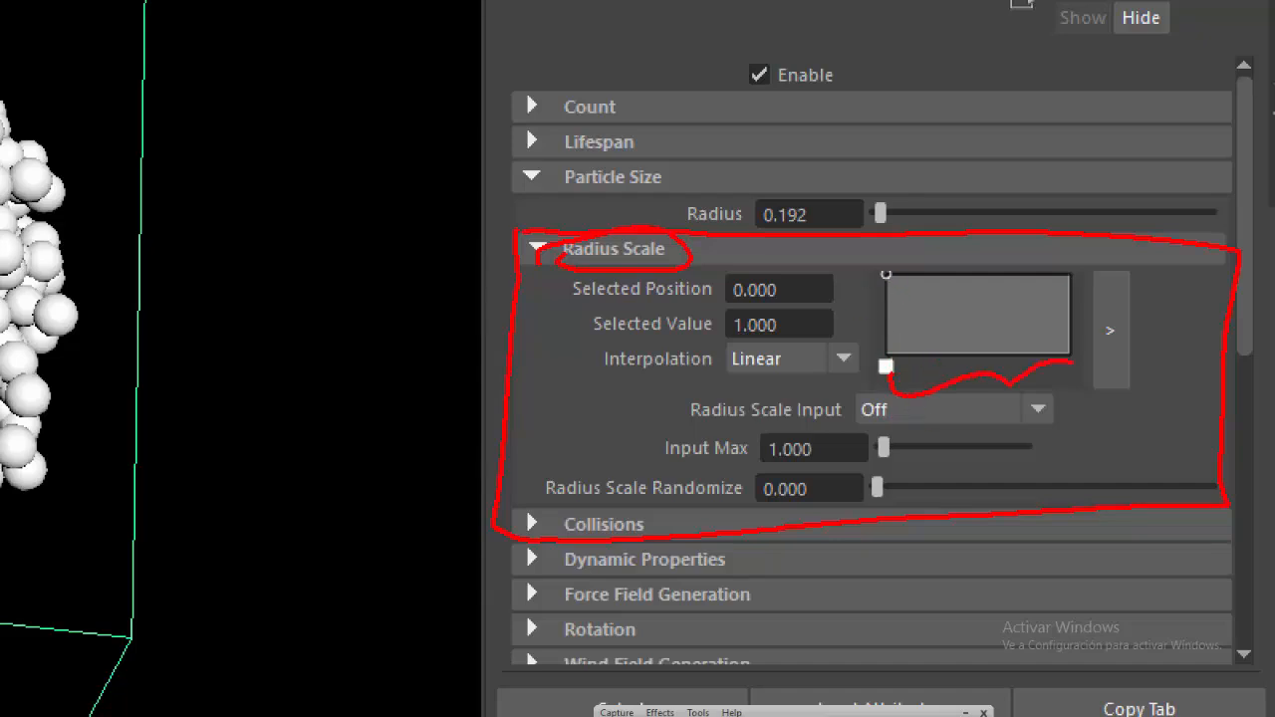
{"action": "left_click_drag", "start_coordinate": [961, 417], "coordinate": [1035, 402]}
{"action": "left_click_drag", "start_coordinate": [1030, 429], "coordinate": [1045, 450]}
{"action": "left_click_drag", "start_coordinate": [1110, 422], "coordinate": [1137, 434]}
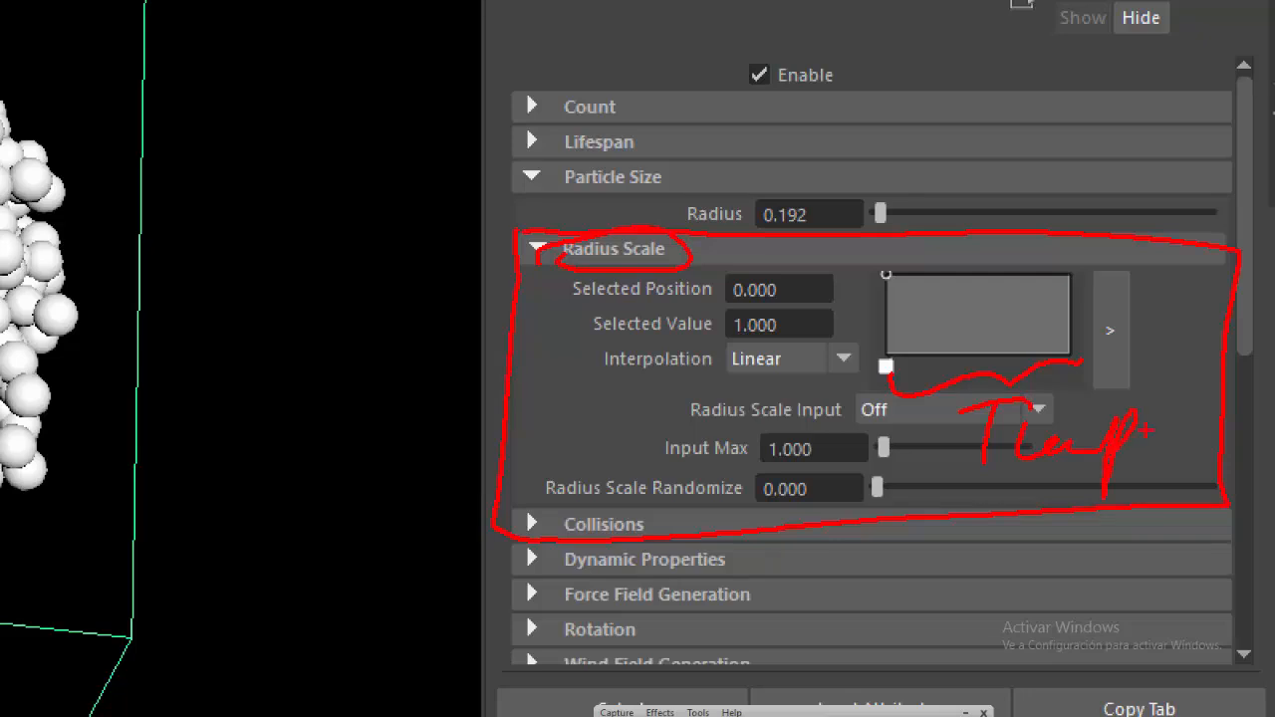
Set the Radius Scale Input of nParticleShape1 to Age.
{"action": "left_click_drag", "start_coordinate": [638, 408], "coordinate": [696, 418]}
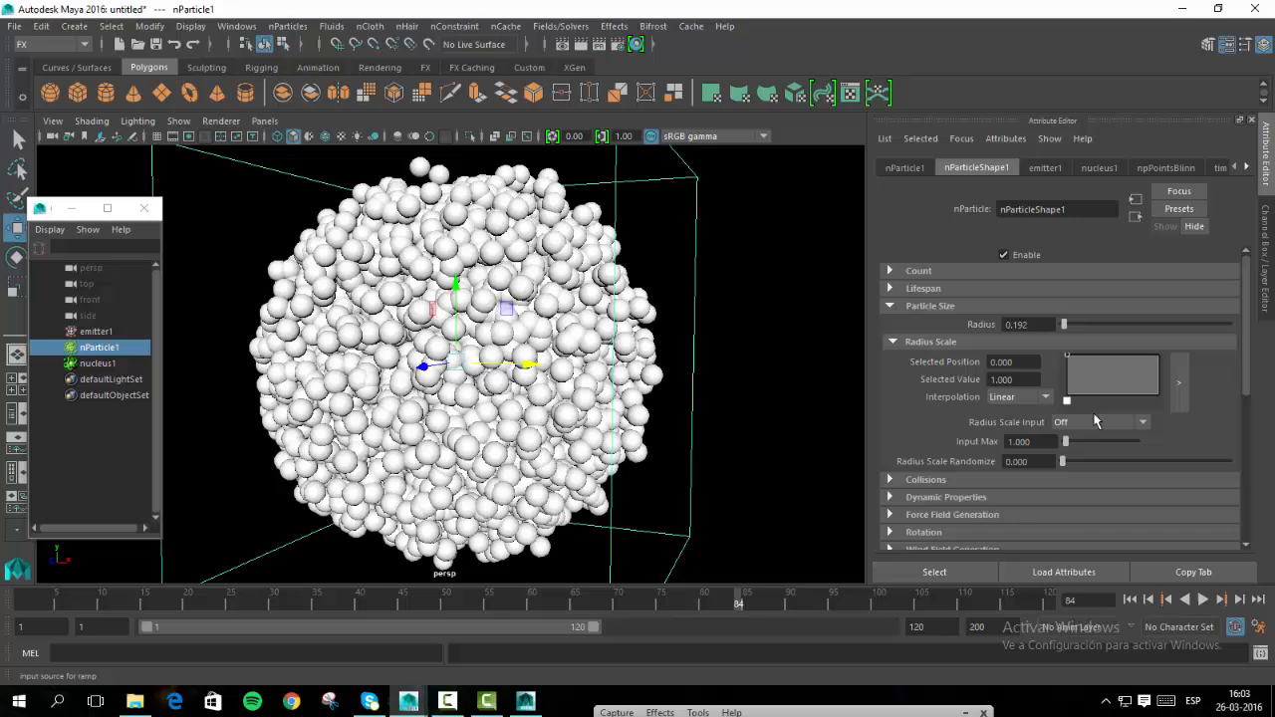
{"action": "left_click", "coordinate": [1036, 412]}
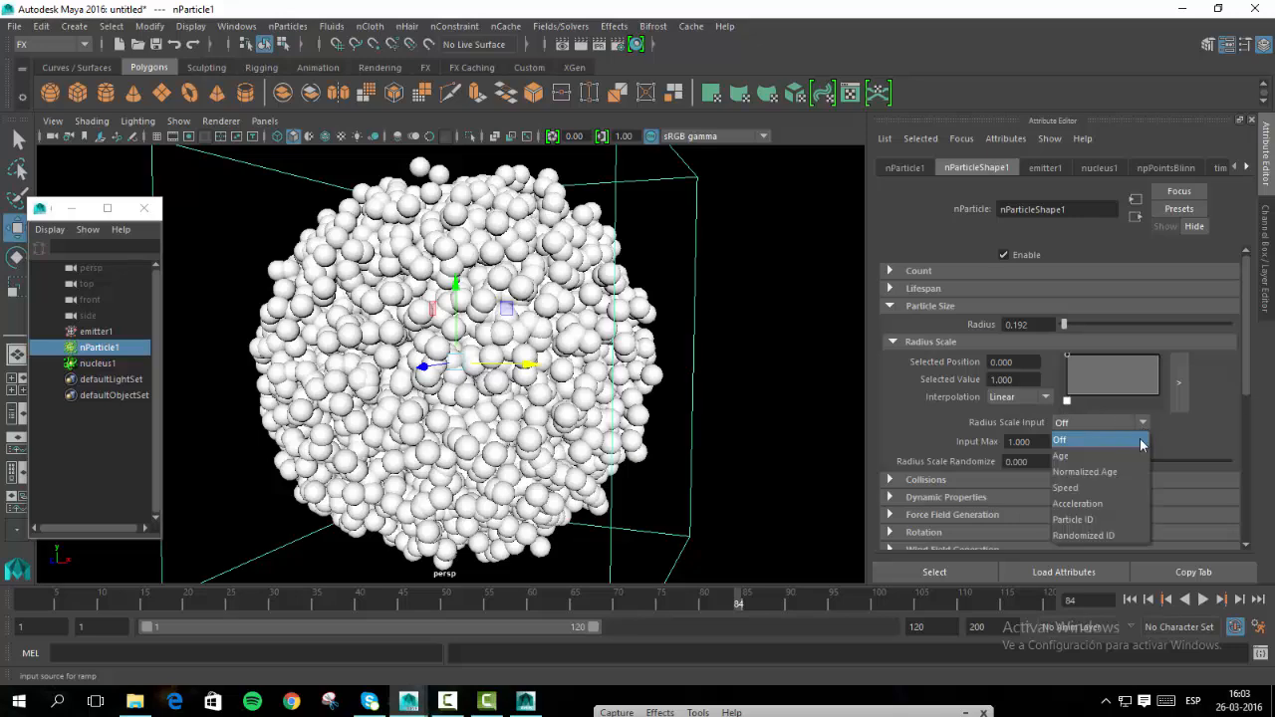
{"action": "left_click", "coordinate": [1131, 456]}
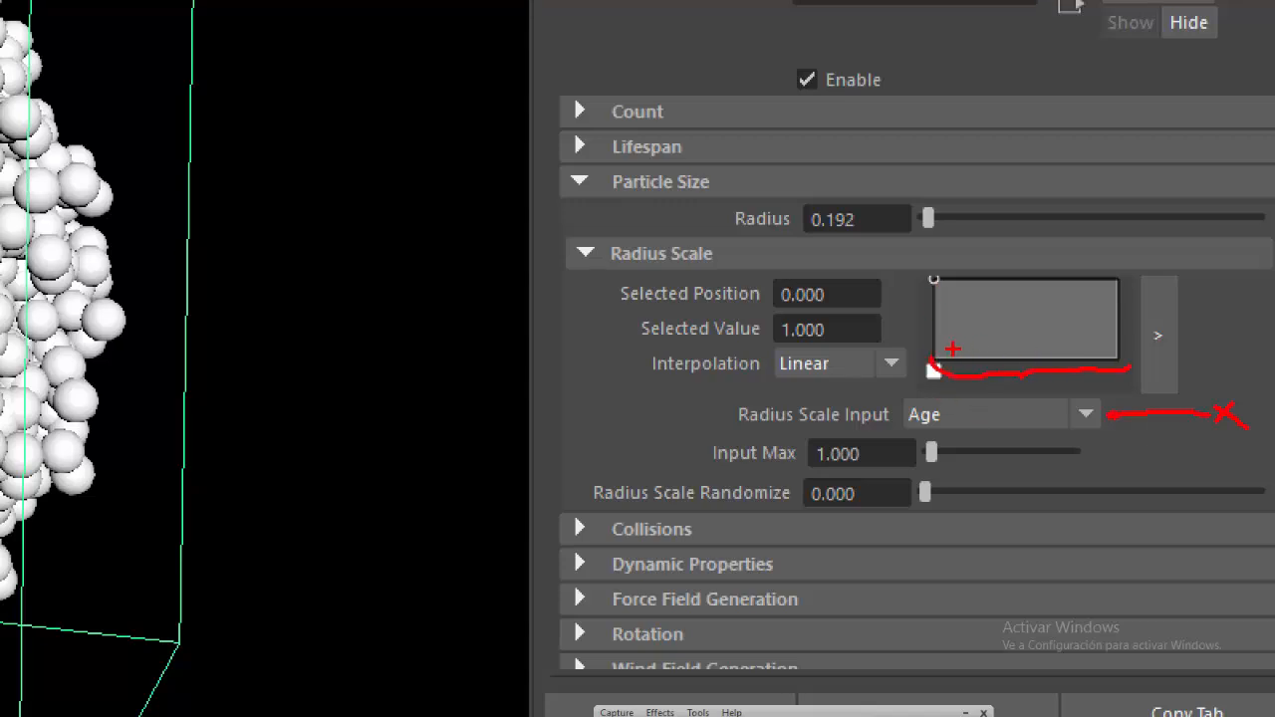
Examine how the Radius value, the start and end of the Radius Scale ramp, and Input Max work together with the Age input.
{"action": "left_click_drag", "start_coordinate": [940, 350], "coordinate": [936, 355]}
{"action": "left_click_drag", "start_coordinate": [1111, 279], "coordinate": [1113, 280]}
{"action": "mouse_move", "coordinate": [869, 193]}
{"action": "left_mouse_down"}
{"action": "mouse_move", "coordinate": [845, 264]}
{"action": "mouse_move", "coordinate": [849, 188]}
{"action": "left_mouse_up"}
{"action": "mouse_move", "coordinate": [863, 223]}
{"action": "left_mouse_down"}
{"action": "mouse_move", "coordinate": [1127, 251]}
{"action": "mouse_move", "coordinate": [1134, 267]}
{"action": "left_mouse_up"}
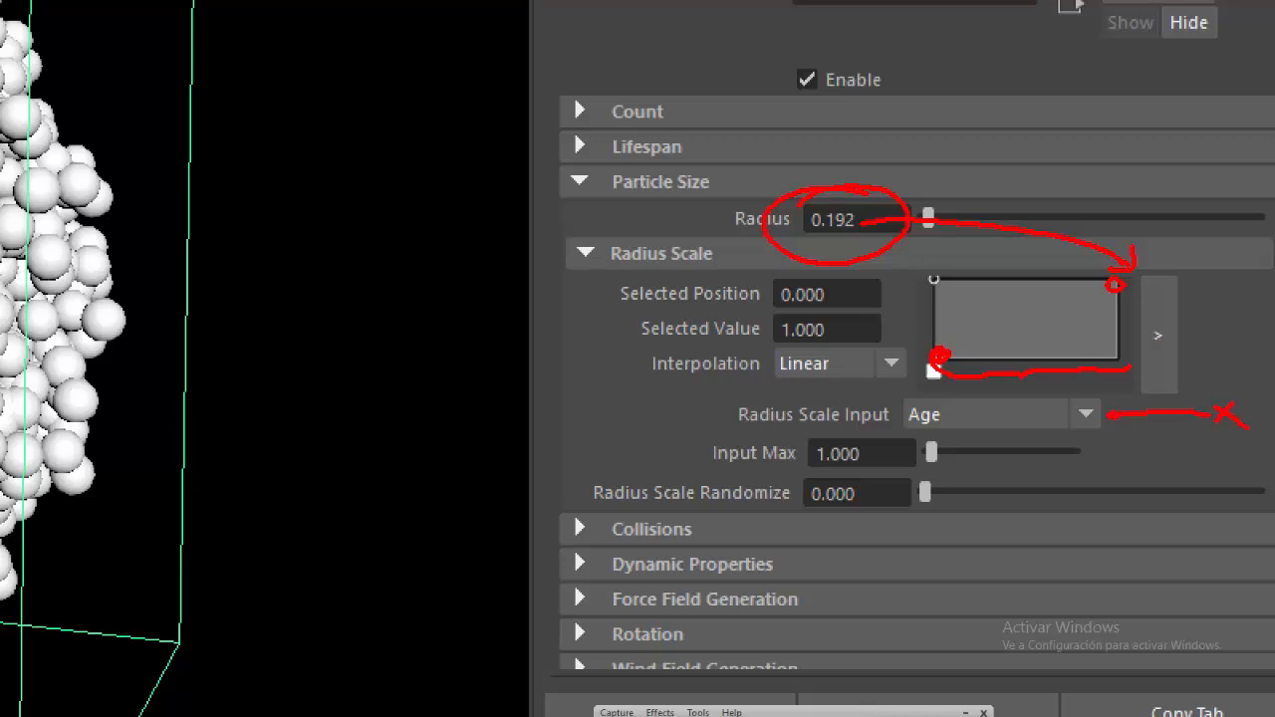
{"action": "left_click_drag", "start_coordinate": [946, 354], "coordinate": [1054, 316]}
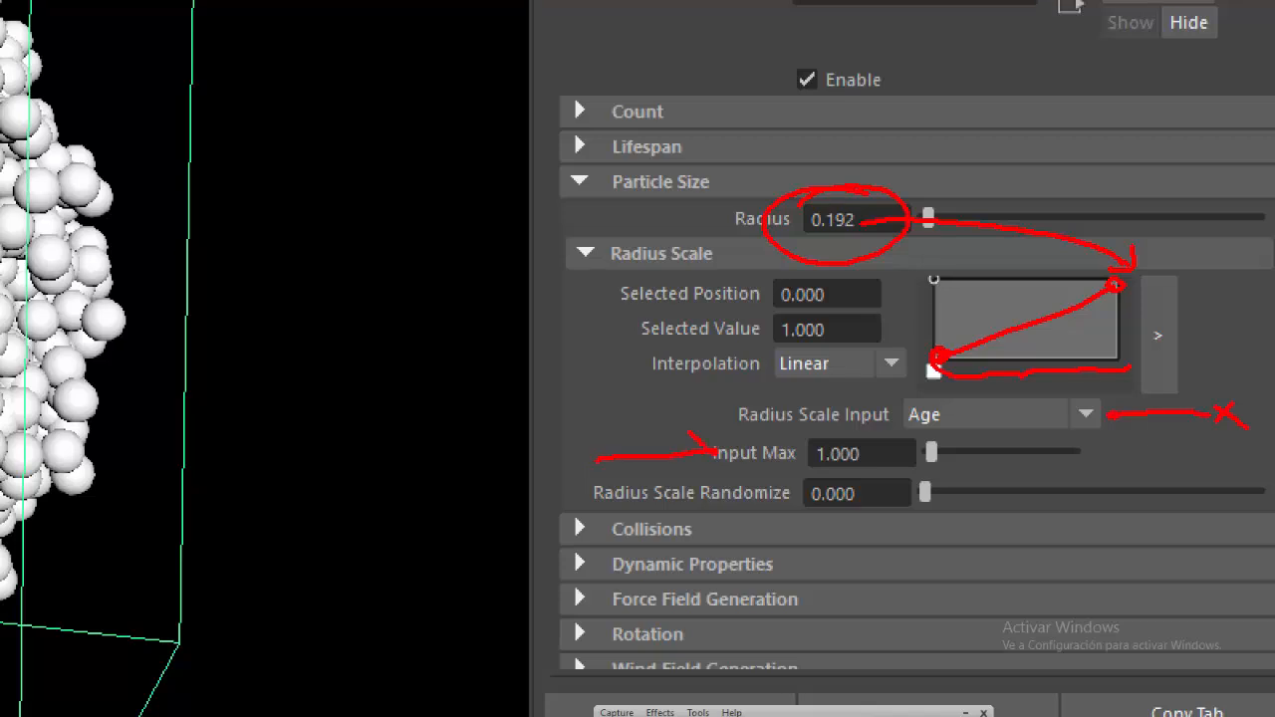
{"action": "left_click_drag", "start_coordinate": [796, 435], "coordinate": [792, 472]}
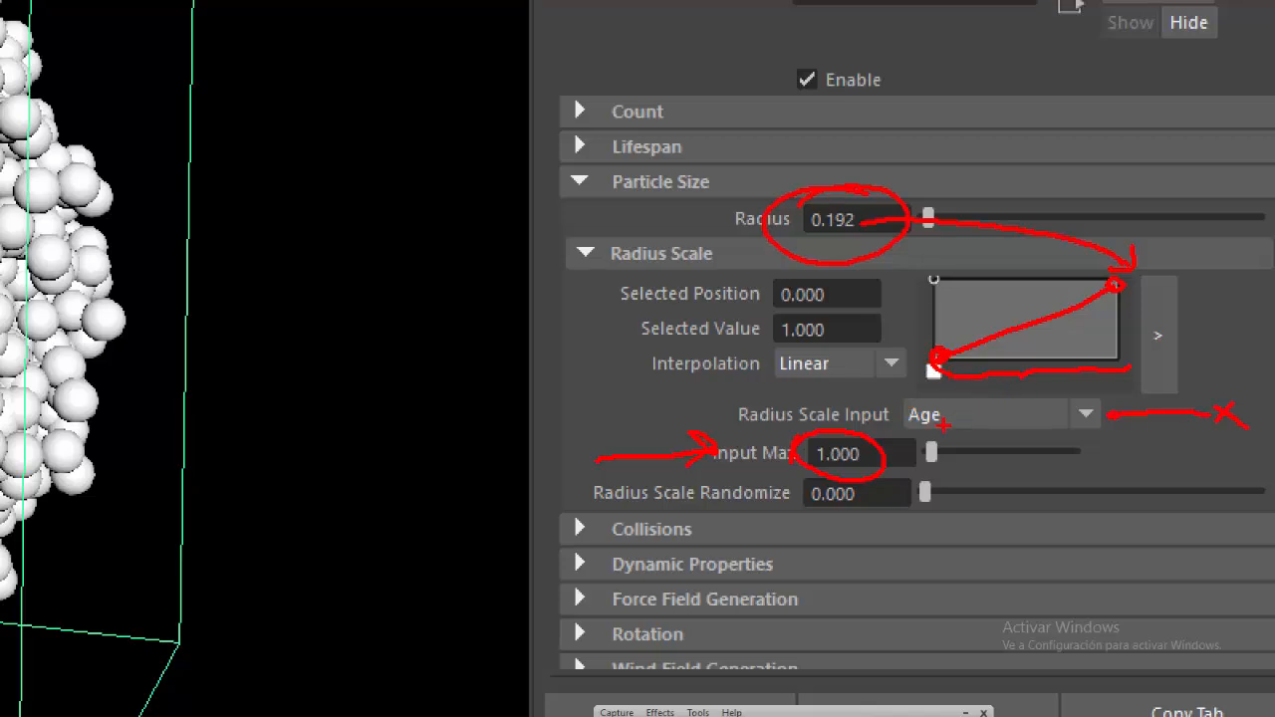
{"action": "left_click_drag", "start_coordinate": [886, 440], "coordinate": [1043, 388]}
{"action": "key", "text": "Escape"}
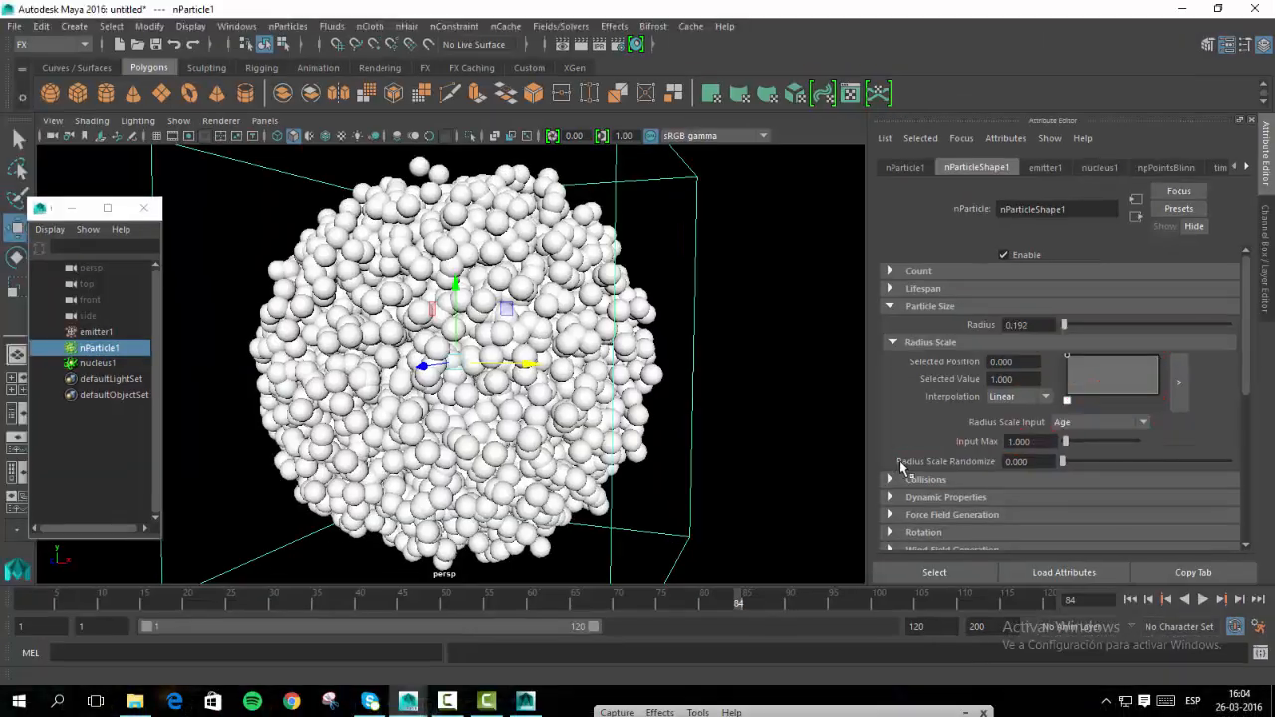
From the first frame, shape the Radius Scale ramp to rise linearly from value 0 at position 0 to value 1 at position 1.
{"action": "left_click", "coordinate": [1129, 601]}
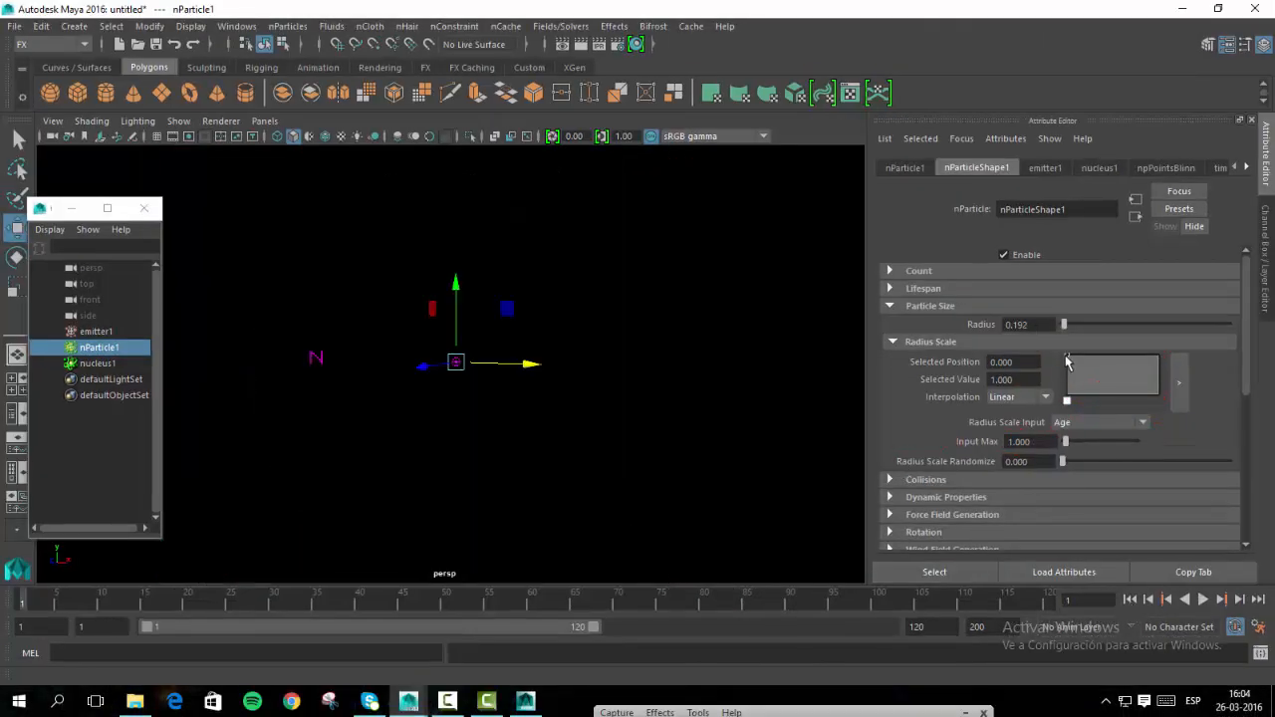
{"action": "left_click_drag", "start_coordinate": [1065, 356], "coordinate": [1065, 398]}
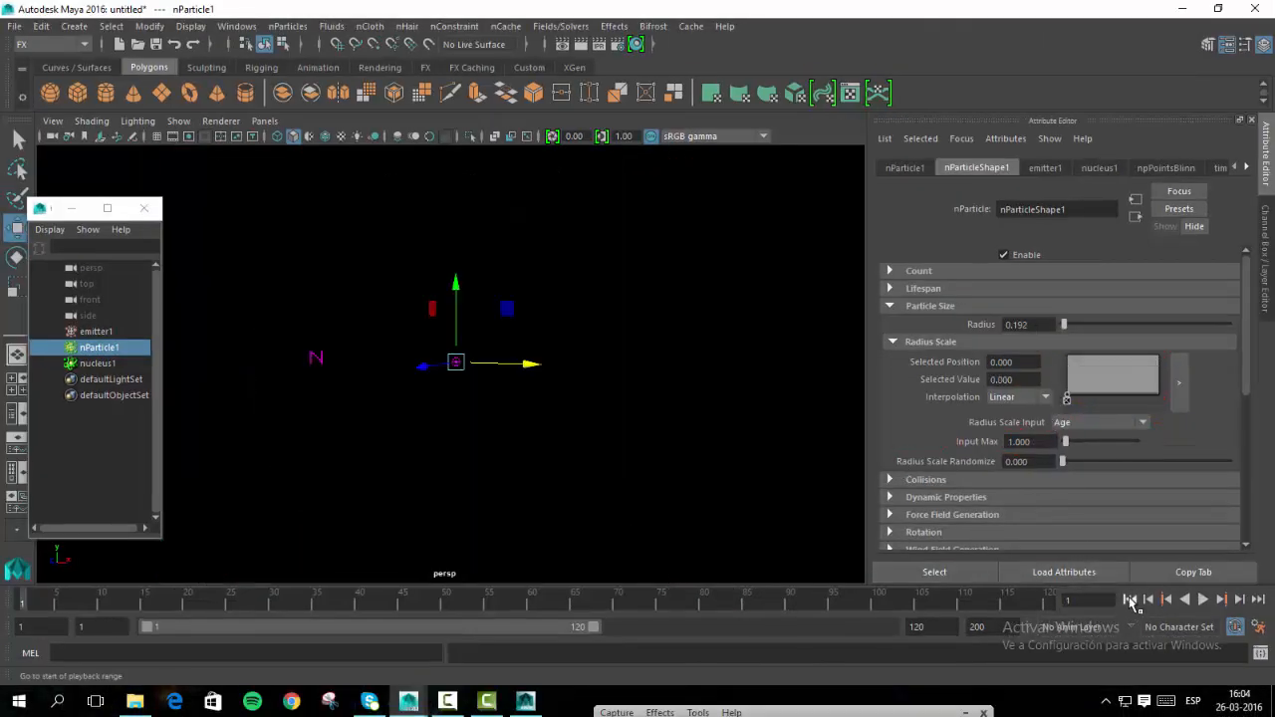
{"action": "left_click", "coordinate": [1202, 599]}
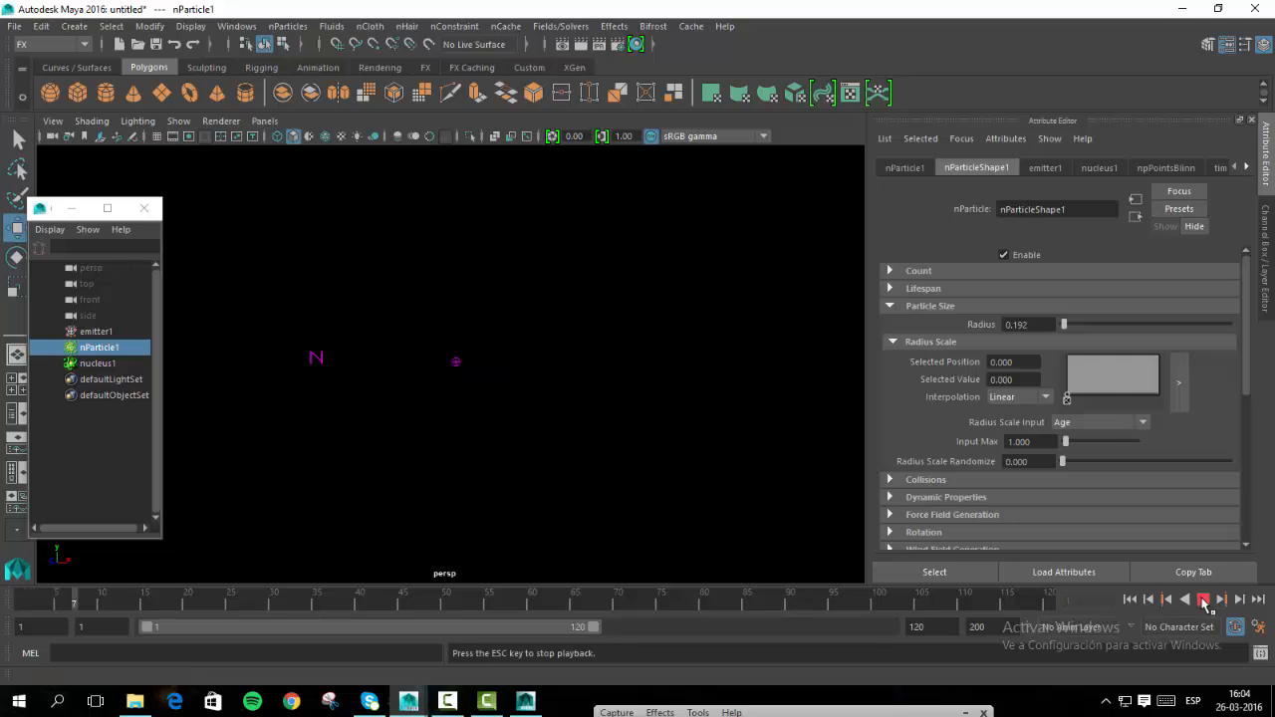
{"action": "left_click", "coordinate": [1130, 600]}
{"action": "left_click_drag", "start_coordinate": [1152, 392], "coordinate": [1164, 356]}
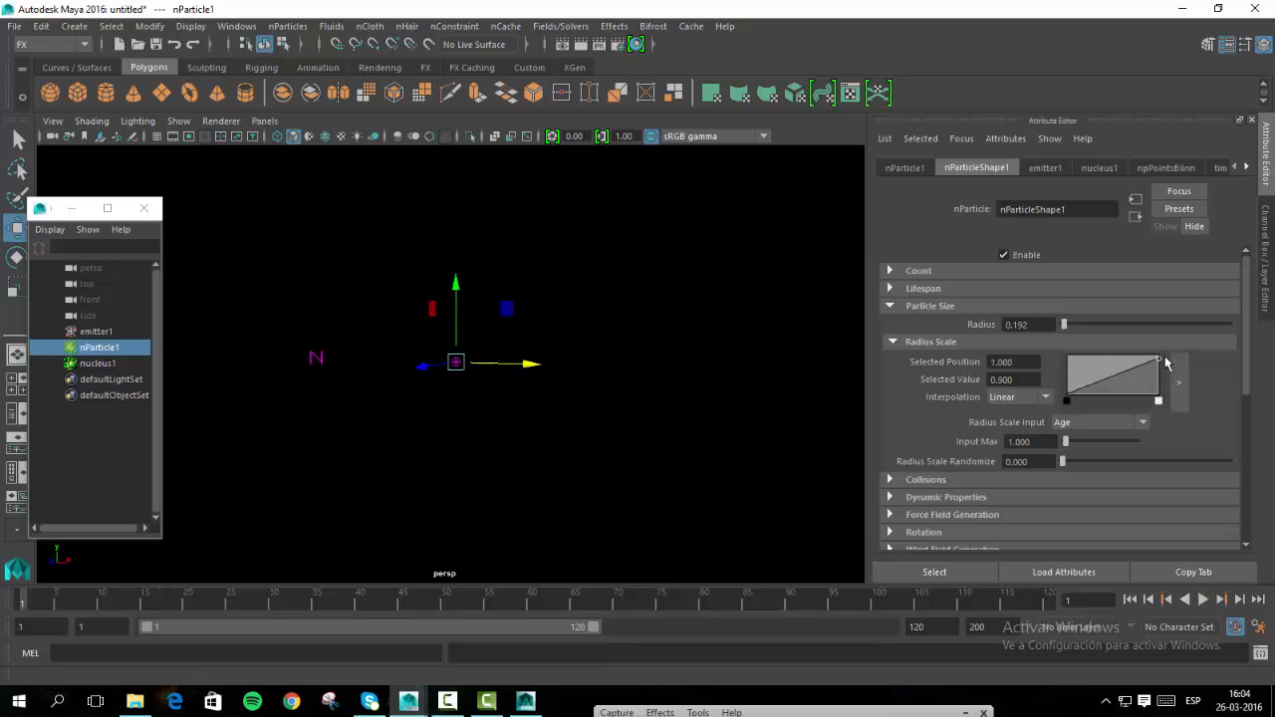
Play the simulation twice from the first frame to check the particle growth, and return to frame 1.
{"action": "left_click", "coordinate": [1202, 599]}
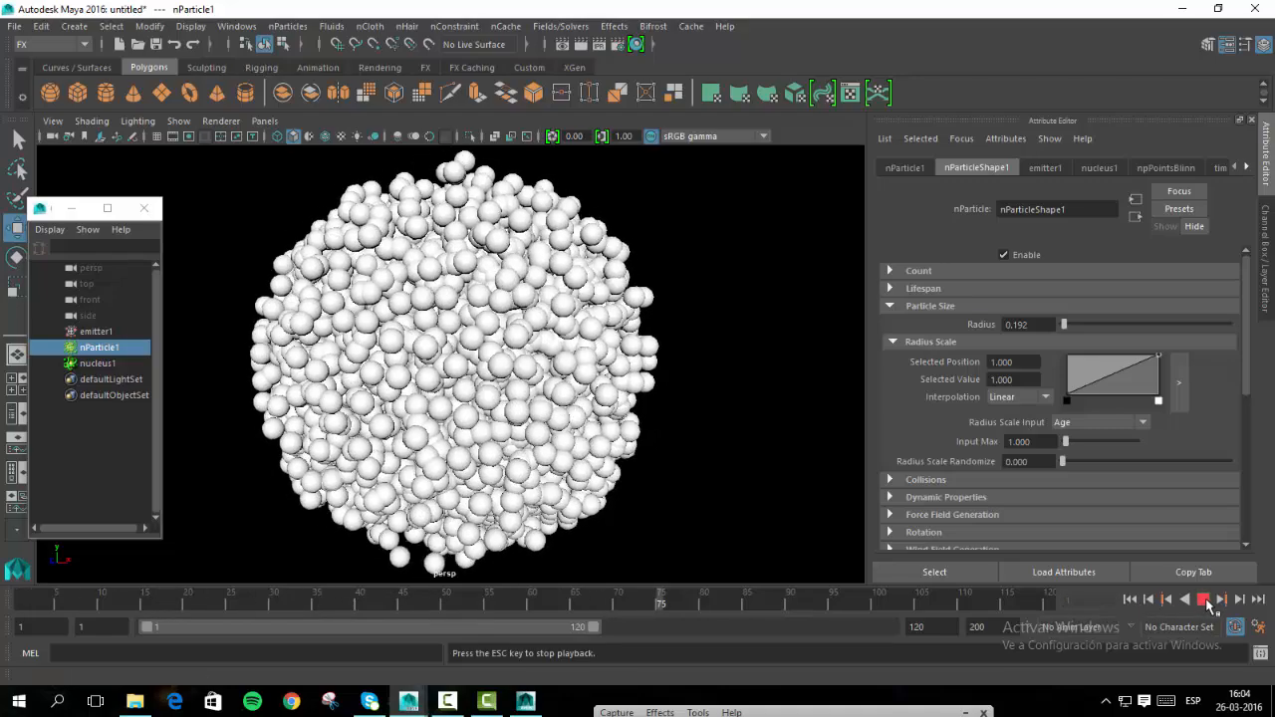
{"action": "left_click", "coordinate": [1203, 599]}
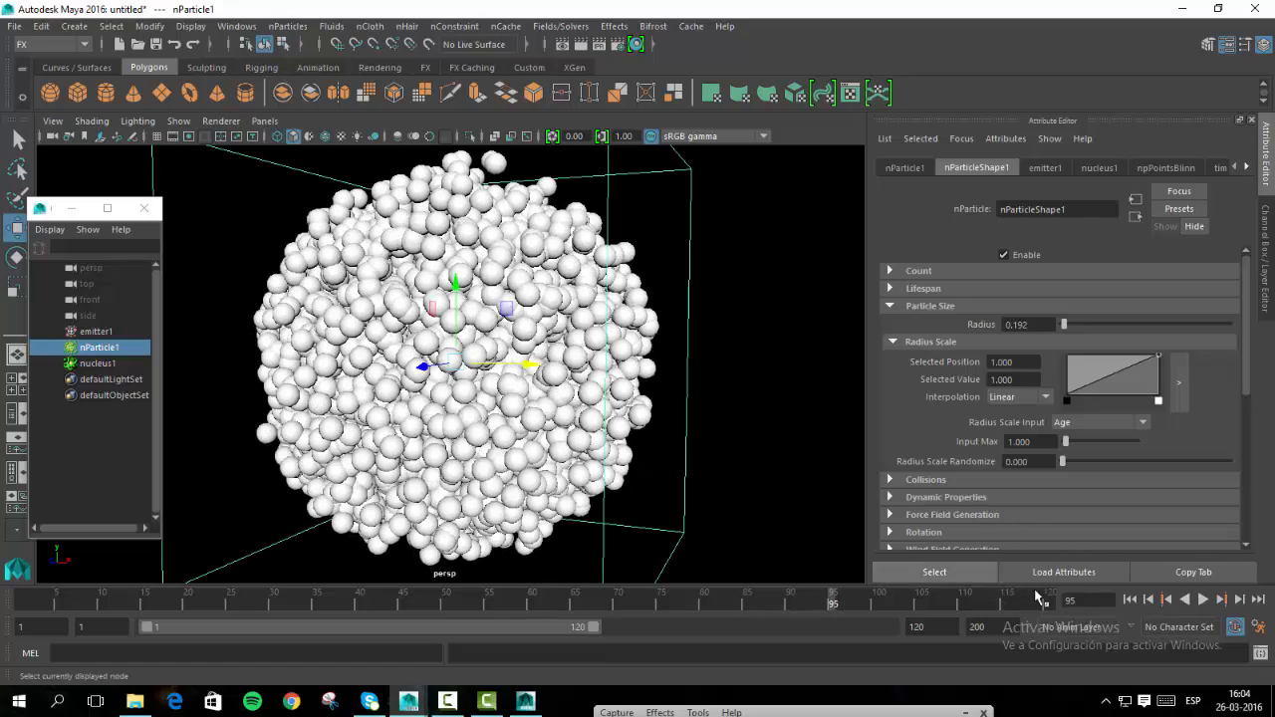
{"action": "left_click", "coordinate": [1130, 599]}
{"action": "left_click", "coordinate": [1202, 598]}
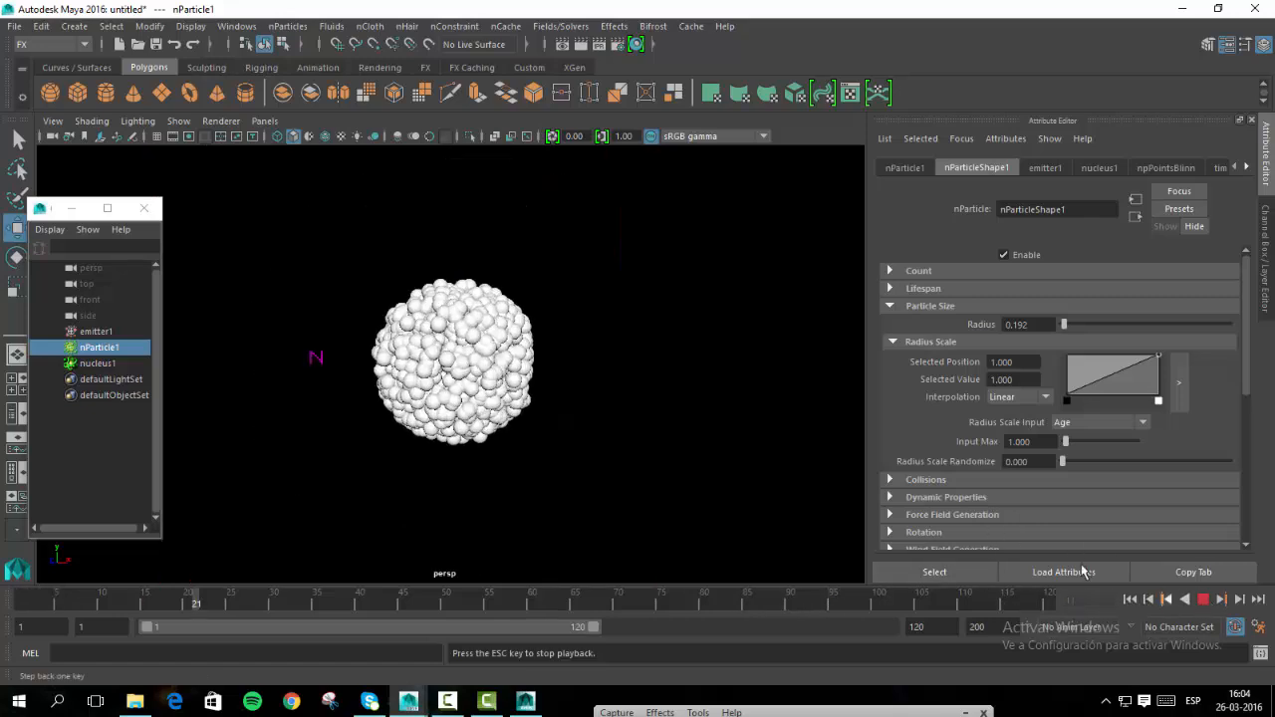
{"action": "left_click", "coordinate": [1203, 598]}
{"action": "left_click", "coordinate": [1129, 598]}
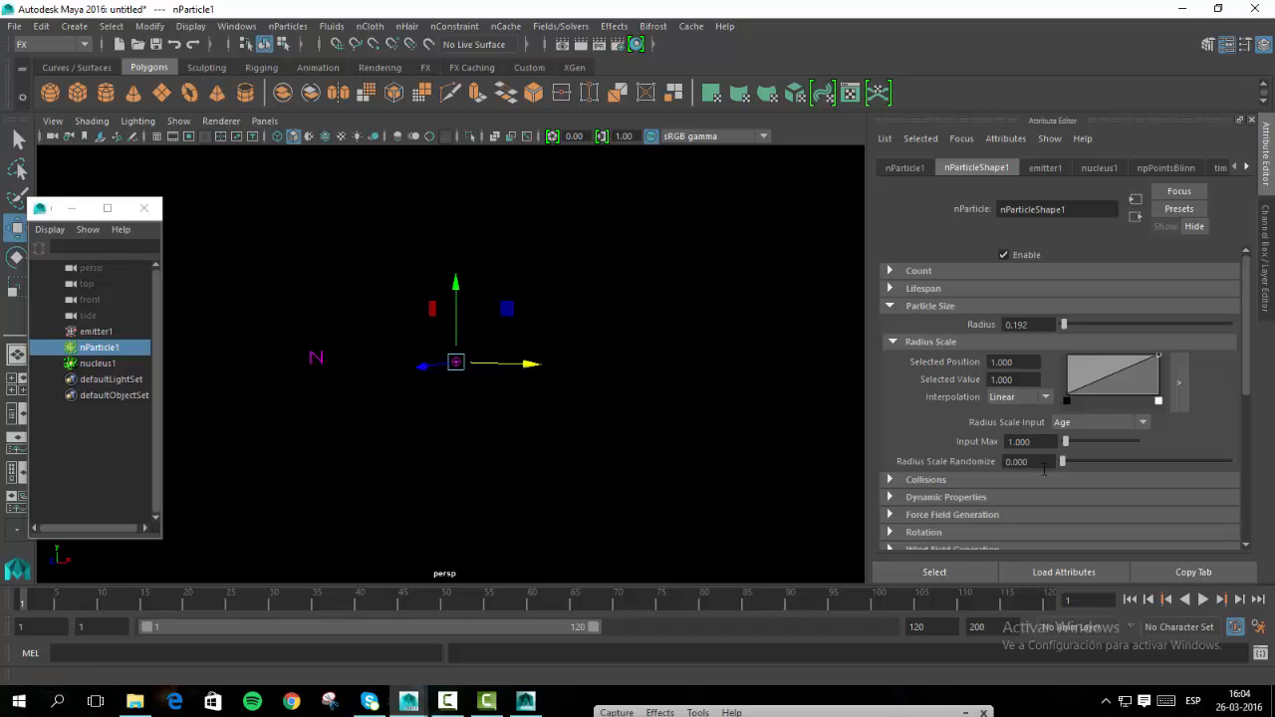
Select emitter1 and set its Rate (Particles/Sec) to 100.
{"action": "left_click", "coordinate": [127, 335]}
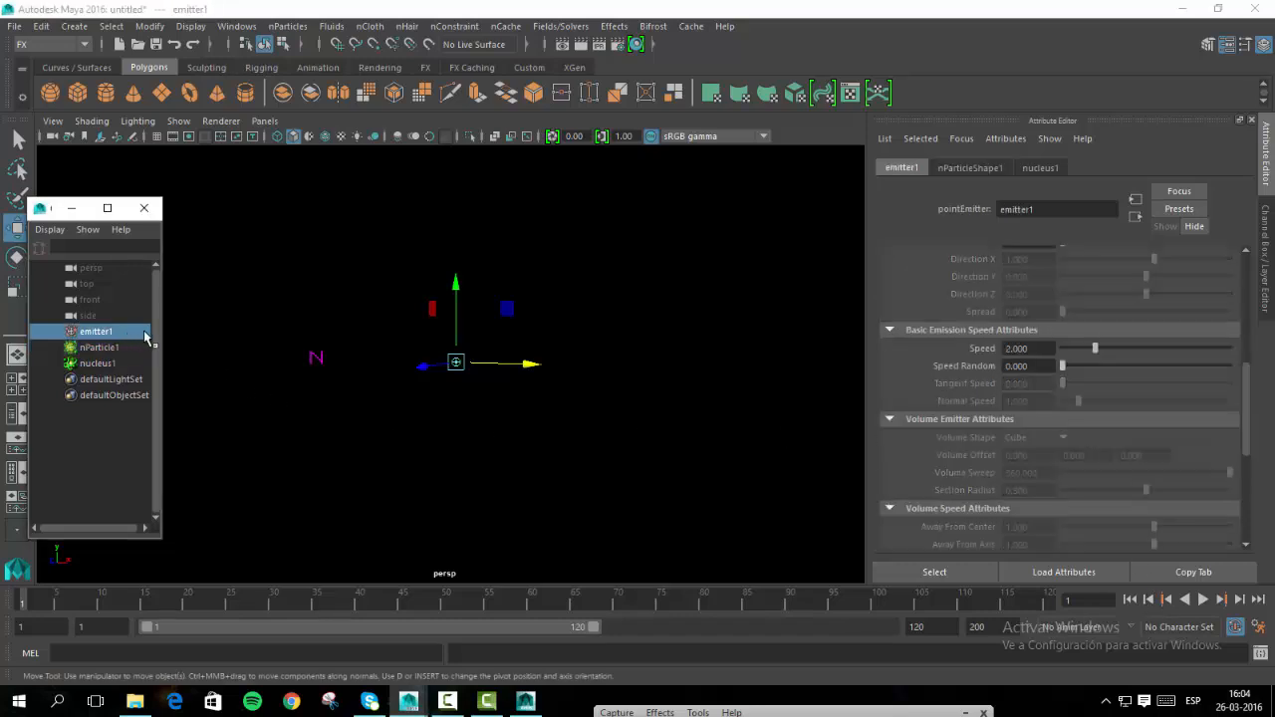
{"action": "scroll", "coordinate": [1254, 398], "scroll_direction": "up", "scroll_amount": 10}
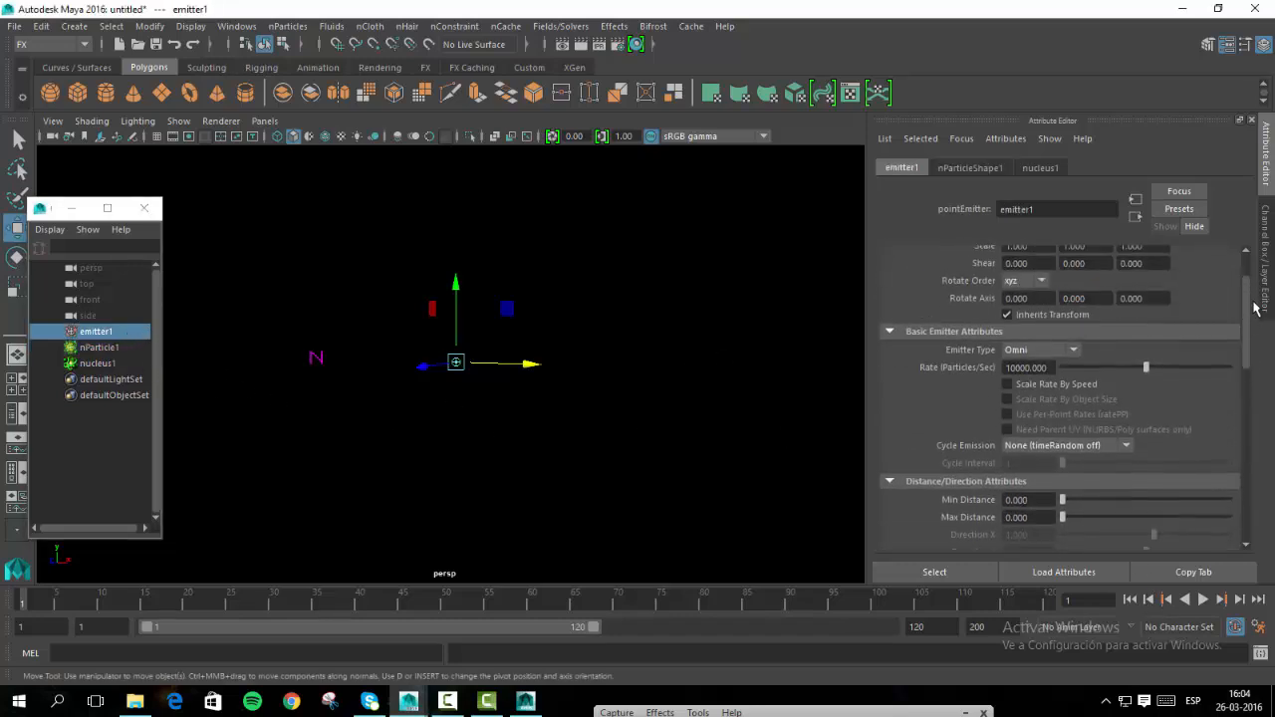
{"action": "double_click", "coordinate": [1016, 391]}
{"action": "type", "text": "100"}
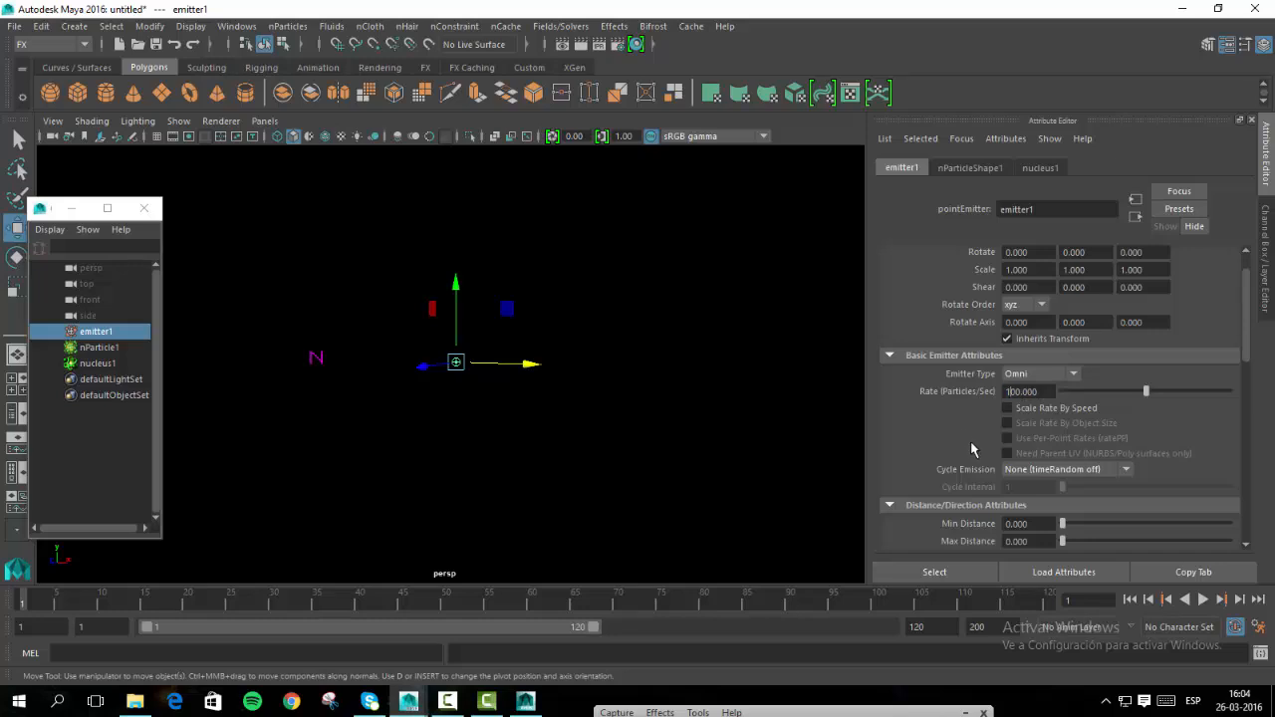
{"action": "key", "text": "Return"}
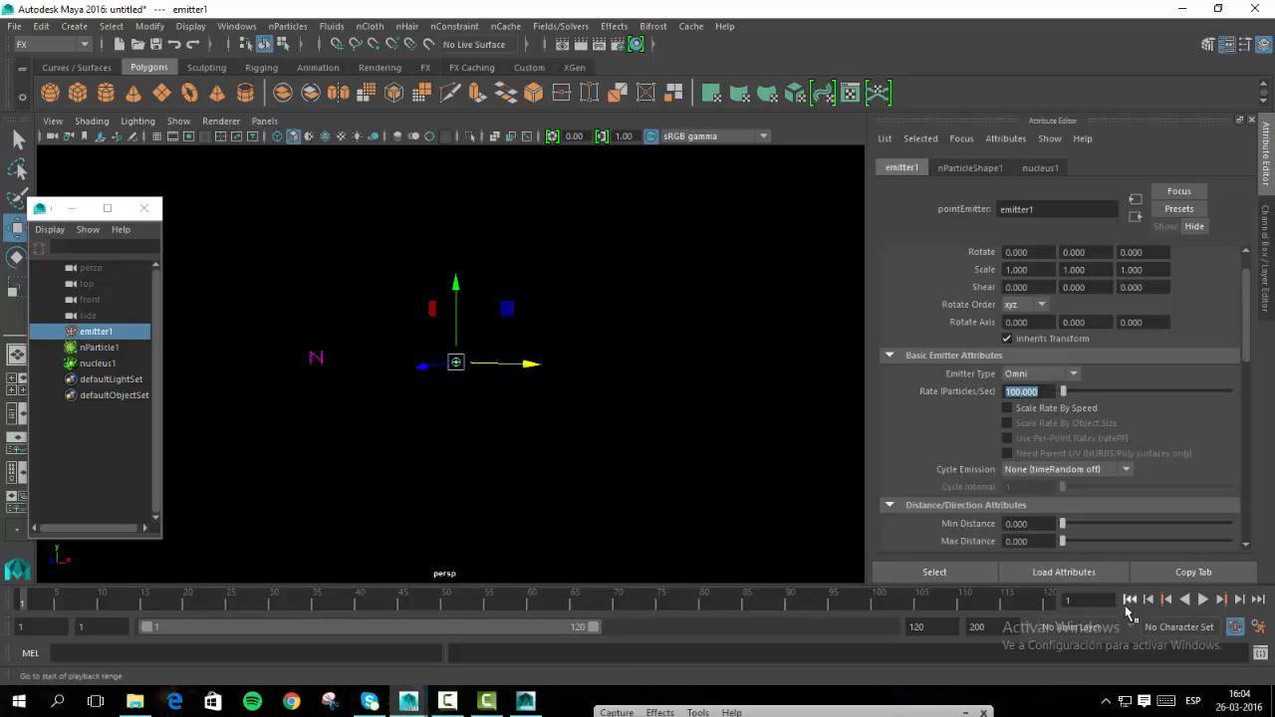
Play the simulation to frame 27 and inspect how the sphere sizes change outward from the emitter, with everything deselected.
{"action": "left_click", "coordinate": [1202, 600]}
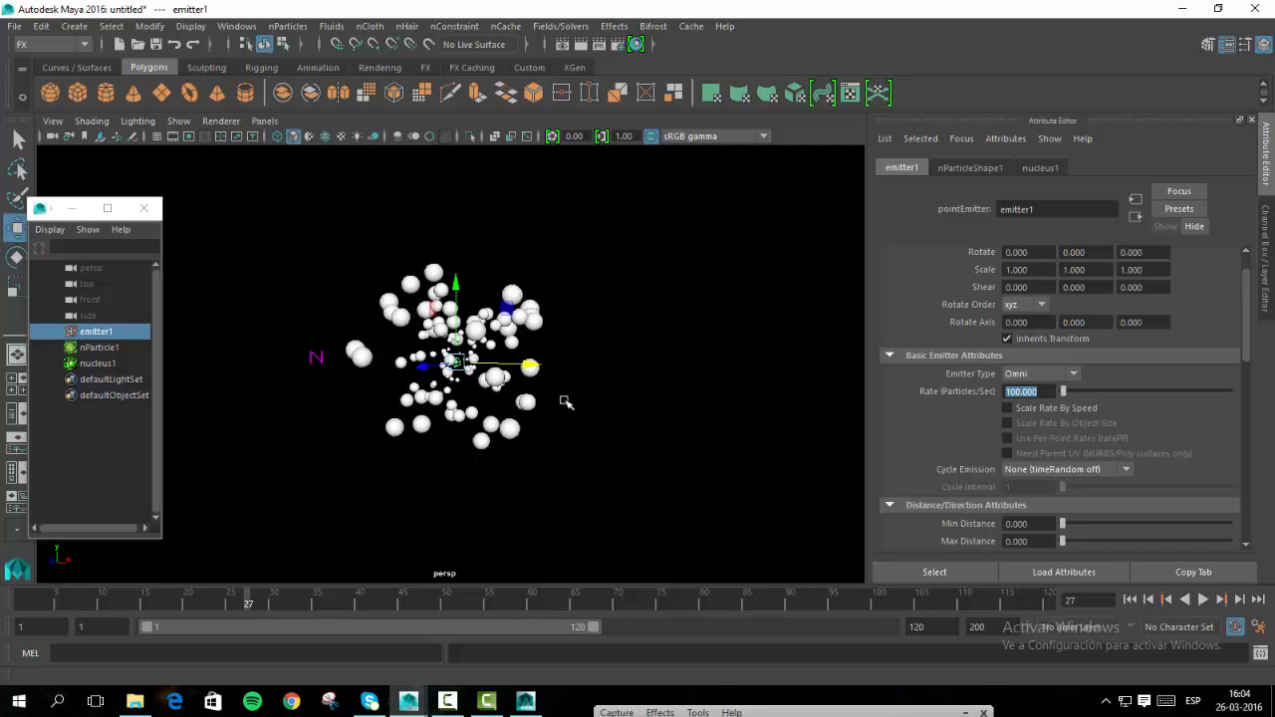
{"action": "right_click_drag", "start_coordinate": [564, 401], "coordinate": [789, 535], "text": "alt"}
{"action": "left_click", "coordinate": [745, 433]}
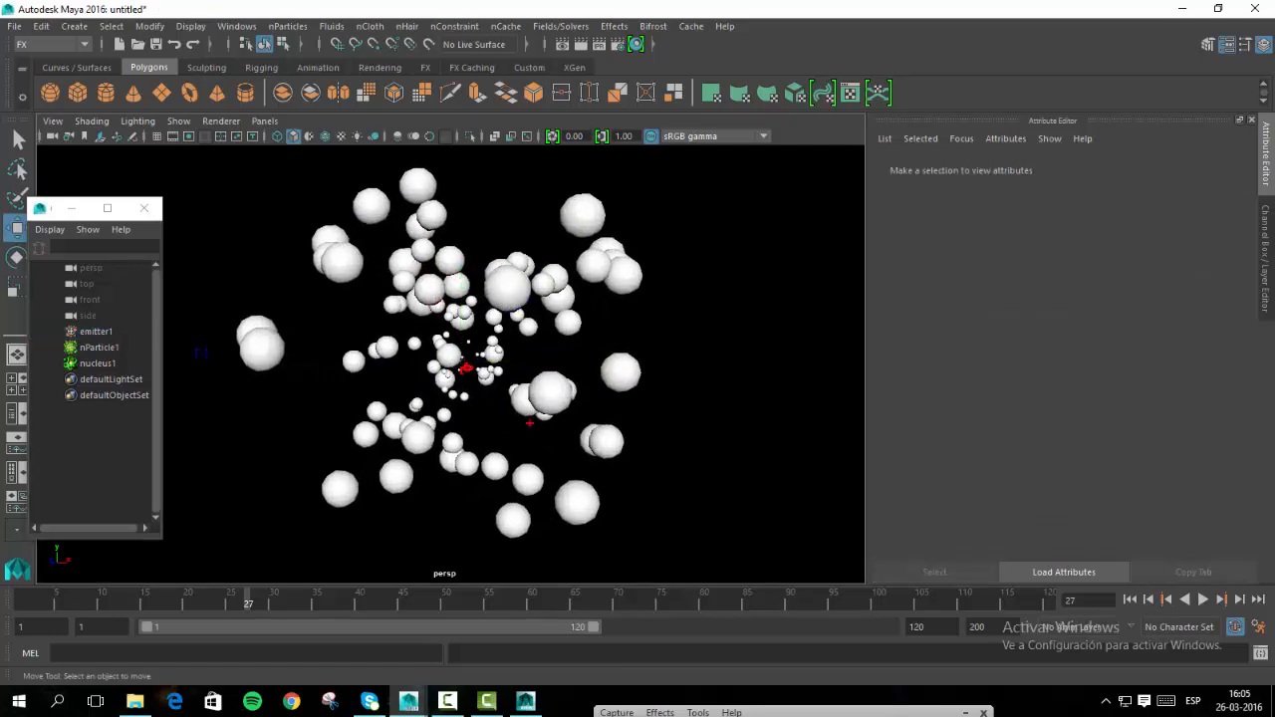
{"action": "left_click_drag", "start_coordinate": [466, 371], "coordinate": [569, 462]}
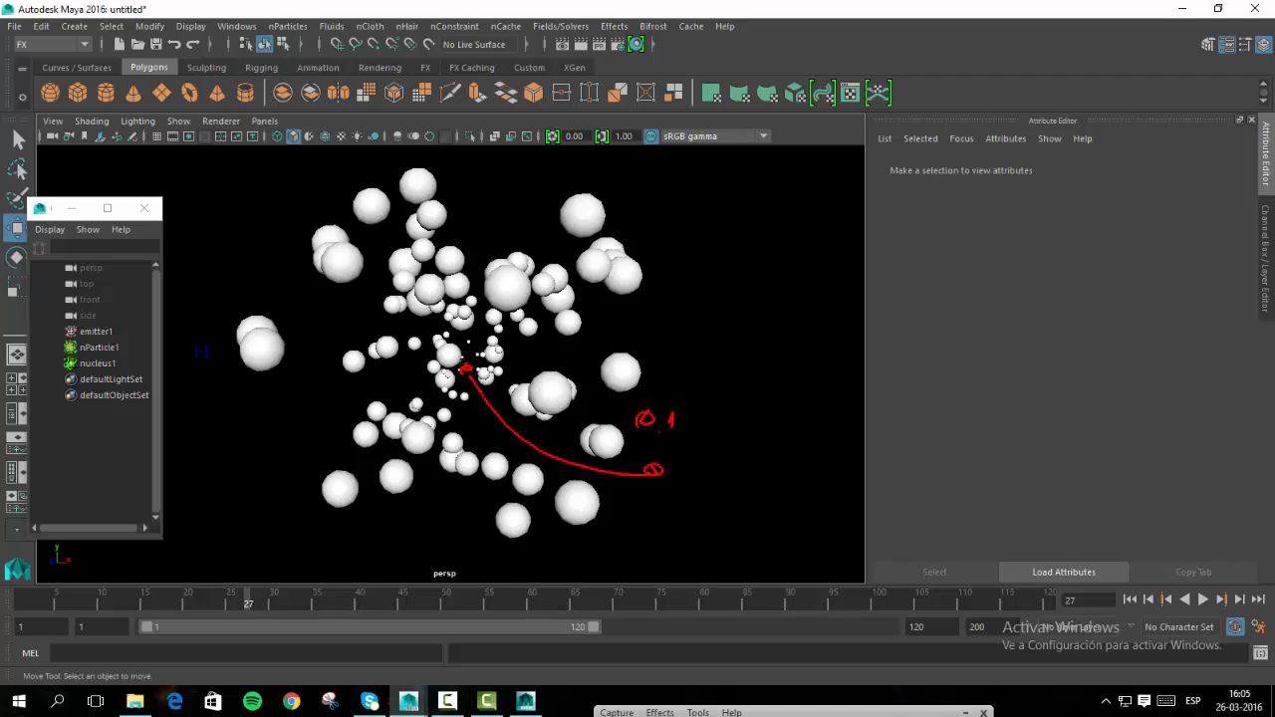
{"action": "key", "text": "Escape"}
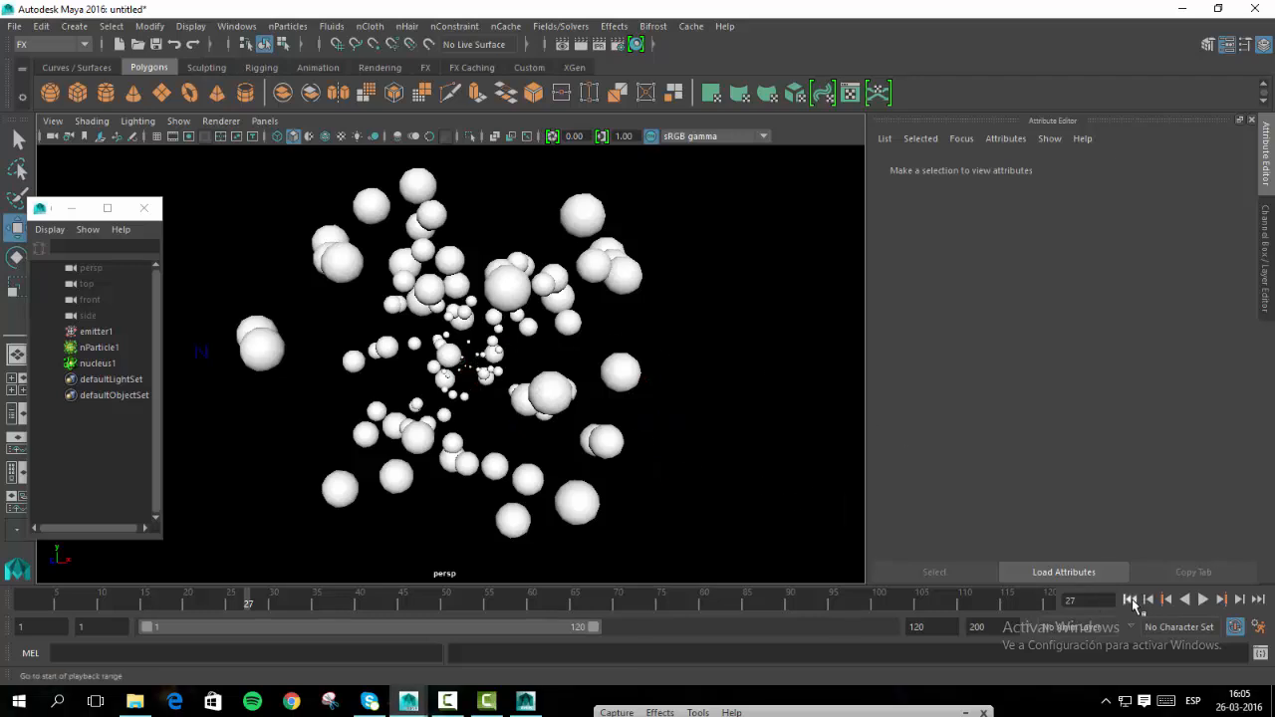
Select nParticle1, shorten the playback range to end at frame 85 and return to the first frame.
{"action": "left_click", "coordinate": [626, 372]}
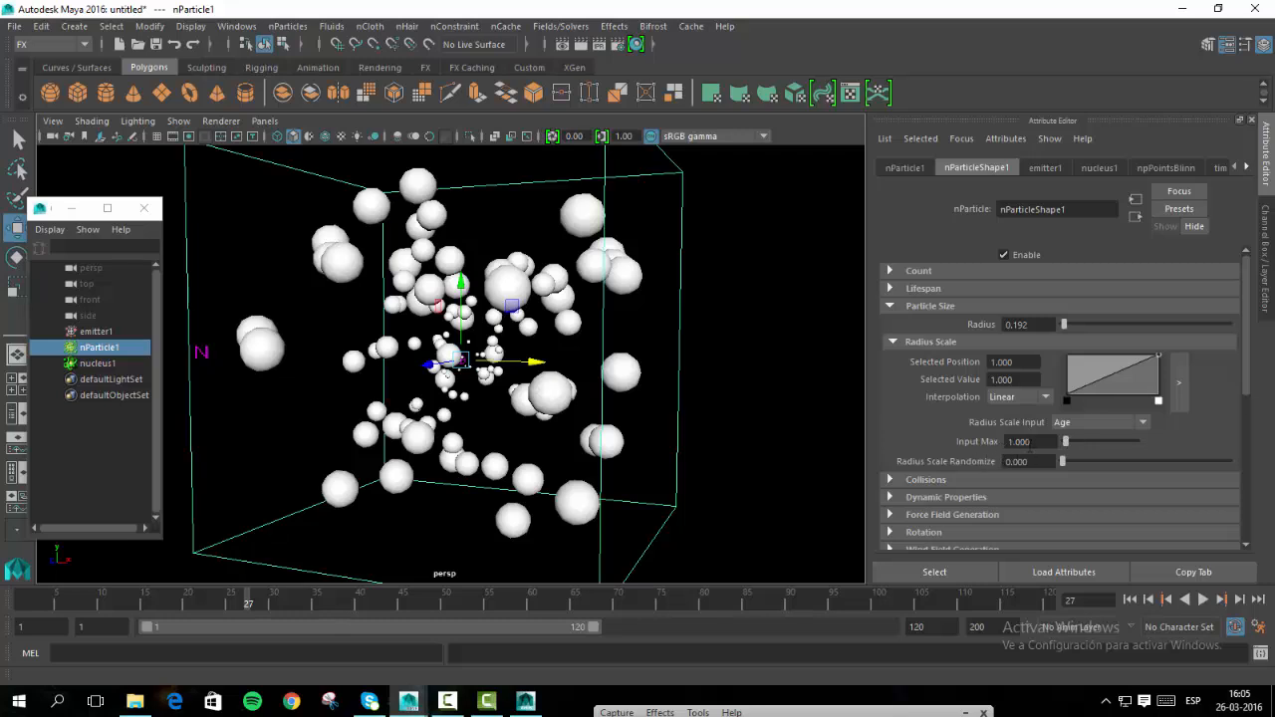
{"action": "left_click_drag", "start_coordinate": [607, 630], "coordinate": [464, 631]}
{"action": "left_click", "coordinate": [1129, 600]}
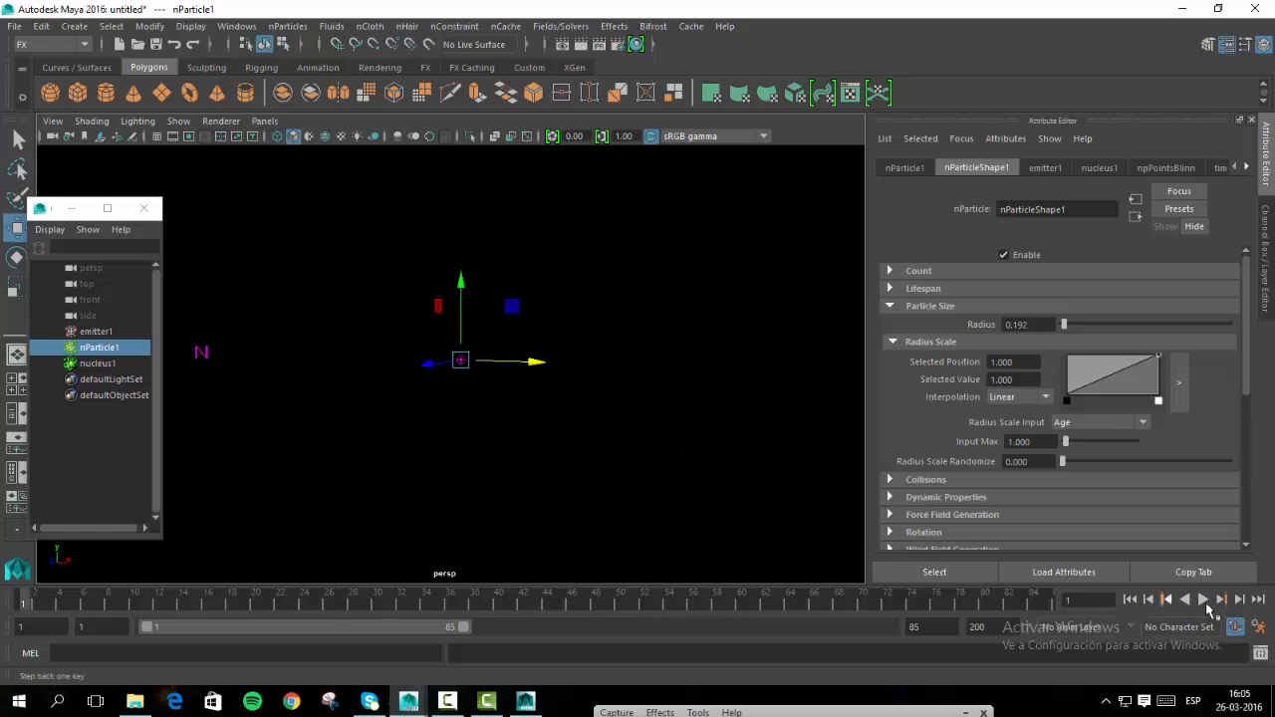
Replay the simulation, stop it at frame 24 and examine the particle sizes after one second.
{"action": "left_click", "coordinate": [1203, 599]}
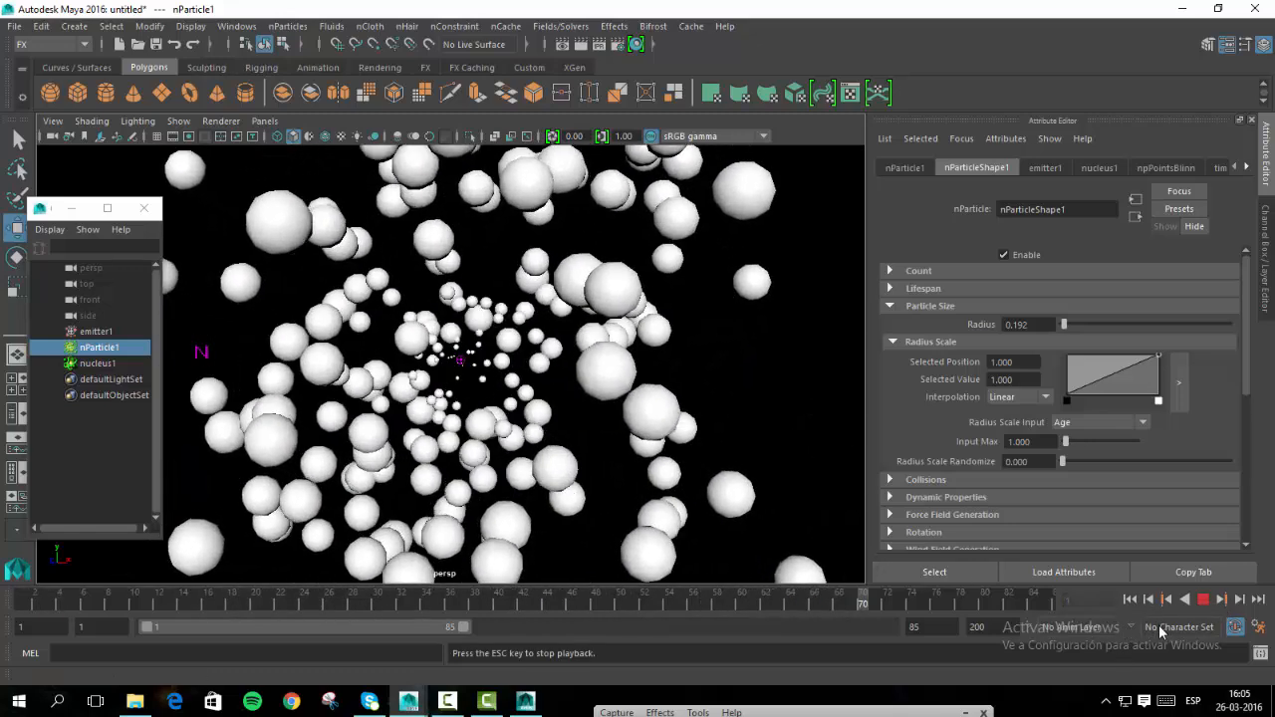
{"action": "left_click", "coordinate": [1184, 603]}
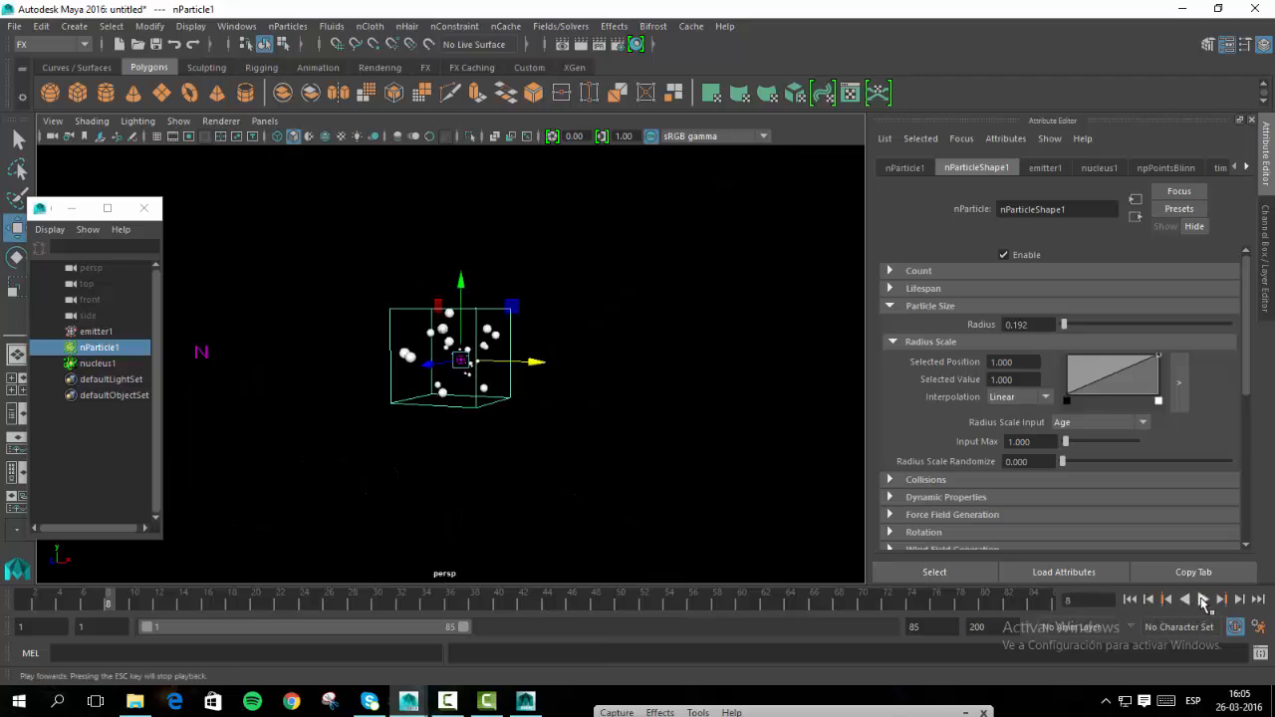
{"action": "left_click", "coordinate": [1204, 600]}
{"action": "left_click", "coordinate": [1208, 607]}
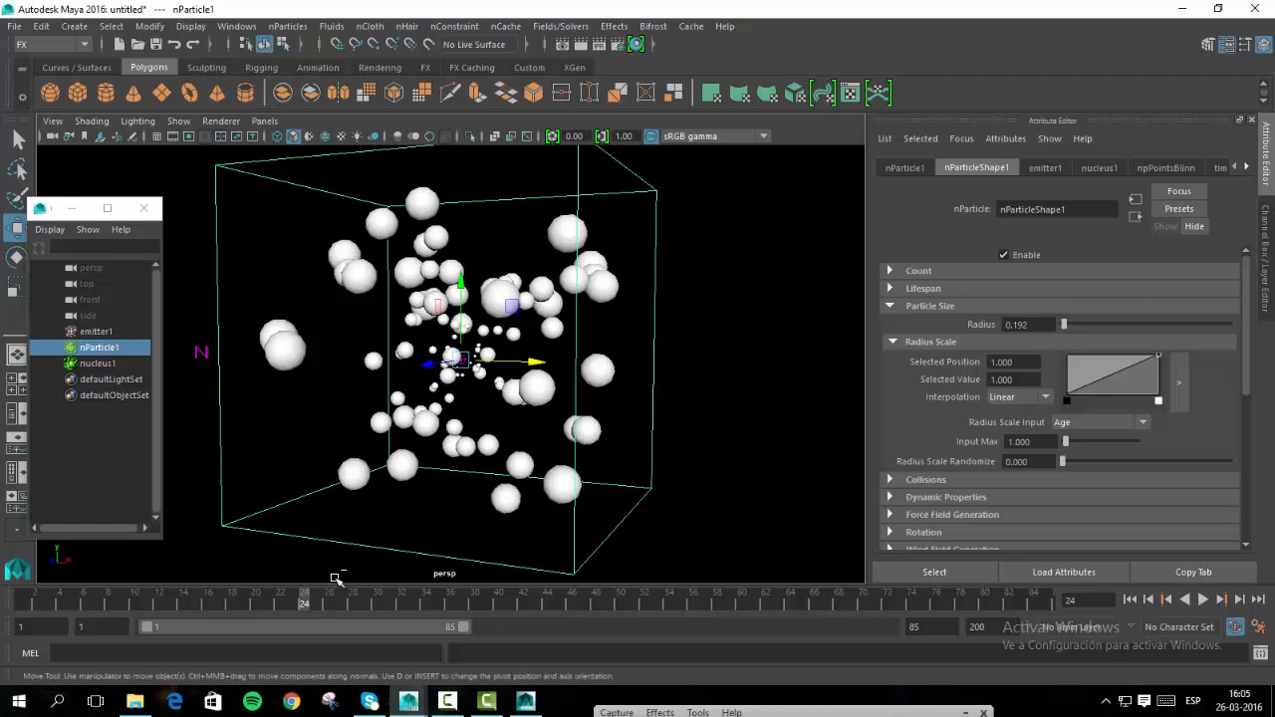
{"action": "key", "text": "ctrl+shift+d"}
{"action": "mouse_move", "coordinate": [345, 550]}
{"action": "left_mouse_down"}
{"action": "mouse_move", "coordinate": [287, 578]}
{"action": "mouse_move", "coordinate": [410, 449]}
{"action": "left_mouse_up"}
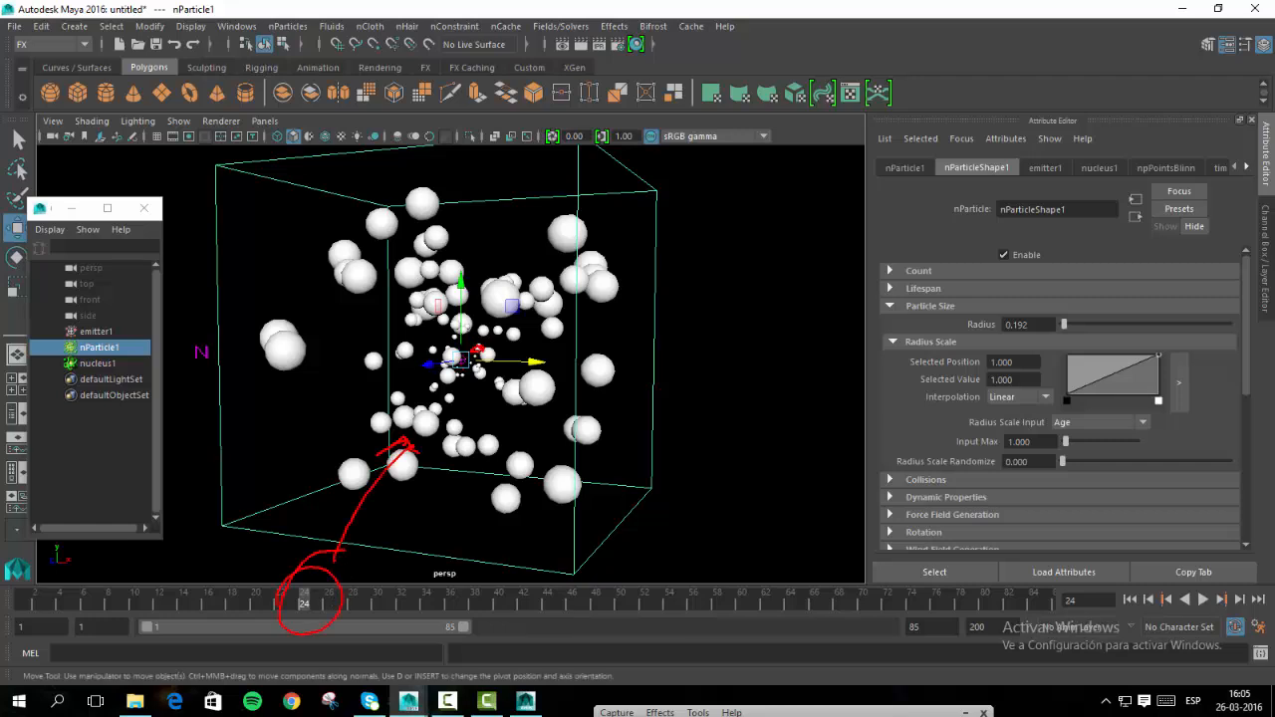
{"action": "left_click_drag", "start_coordinate": [318, 345], "coordinate": [474, 348]}
Set the Radius Scale Input Max of nParticleShape1 to 2.
{"action": "key", "text": "Escape"}
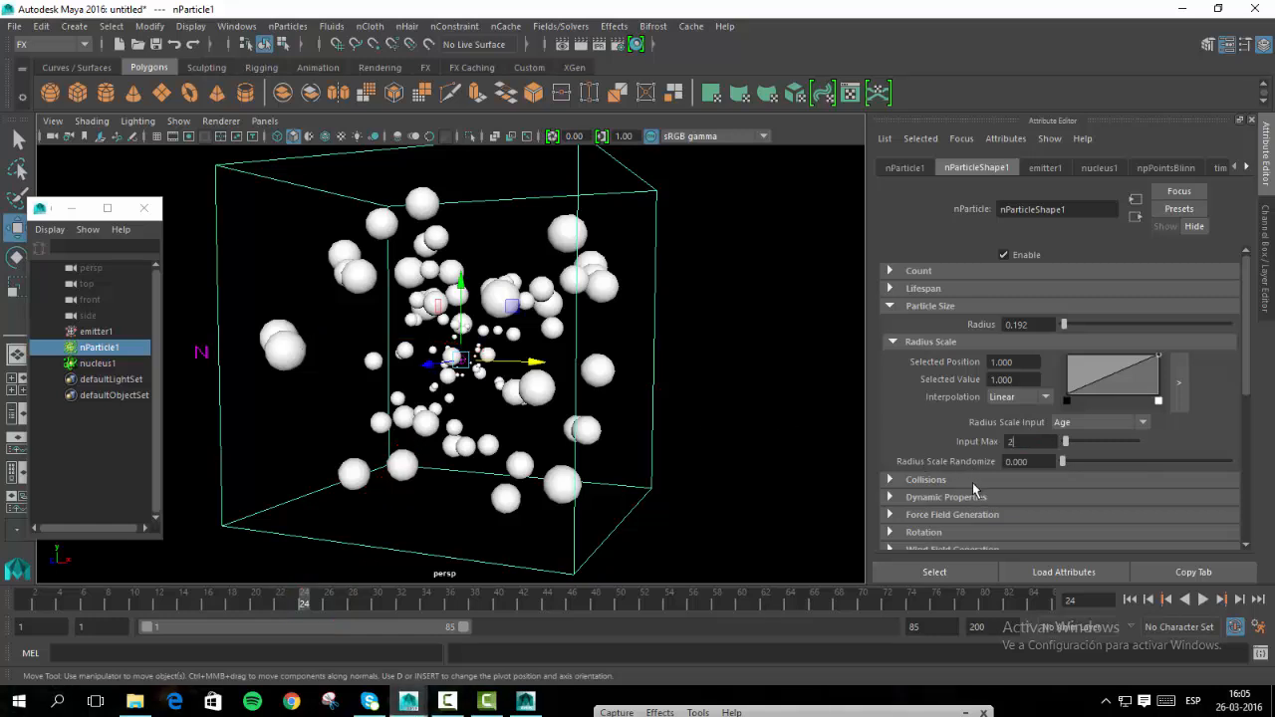
{"action": "key", "text": "Return"}
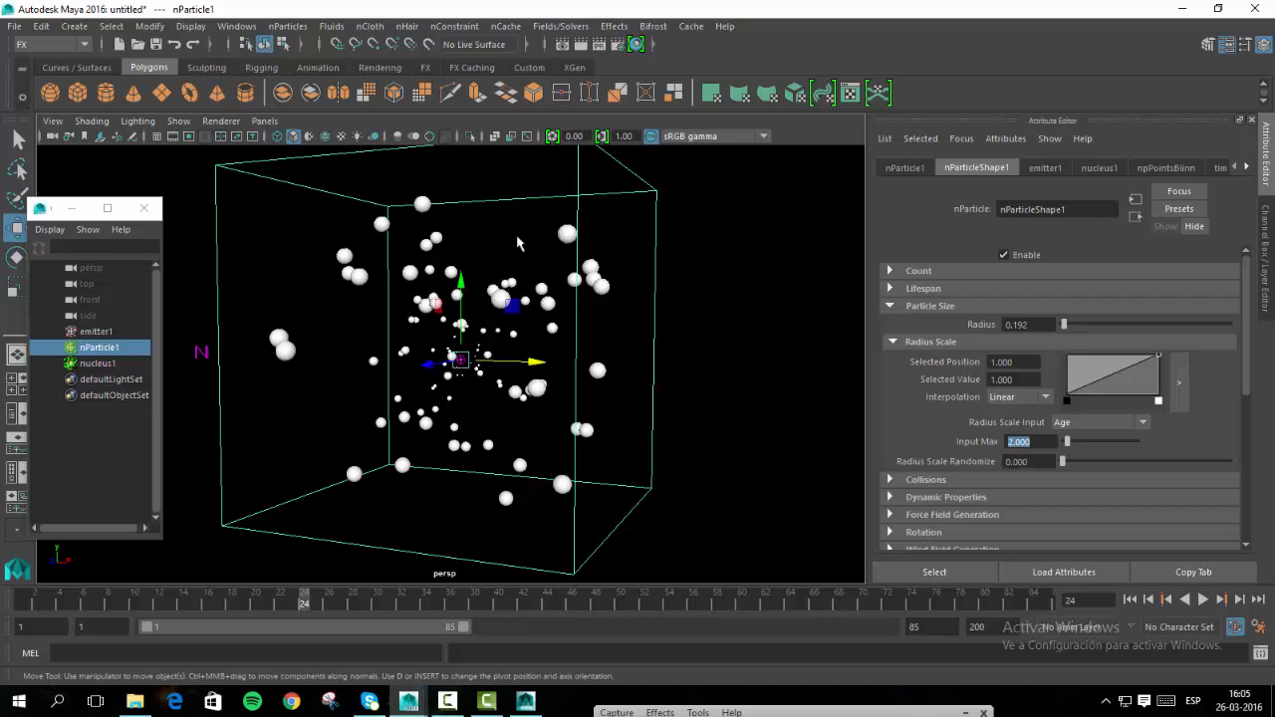
Play the simulation to about two seconds, go to frame 48 and compare the particle sizes with the radius scale ramp and Input Max.
{"action": "left_click", "coordinate": [1203, 599]}
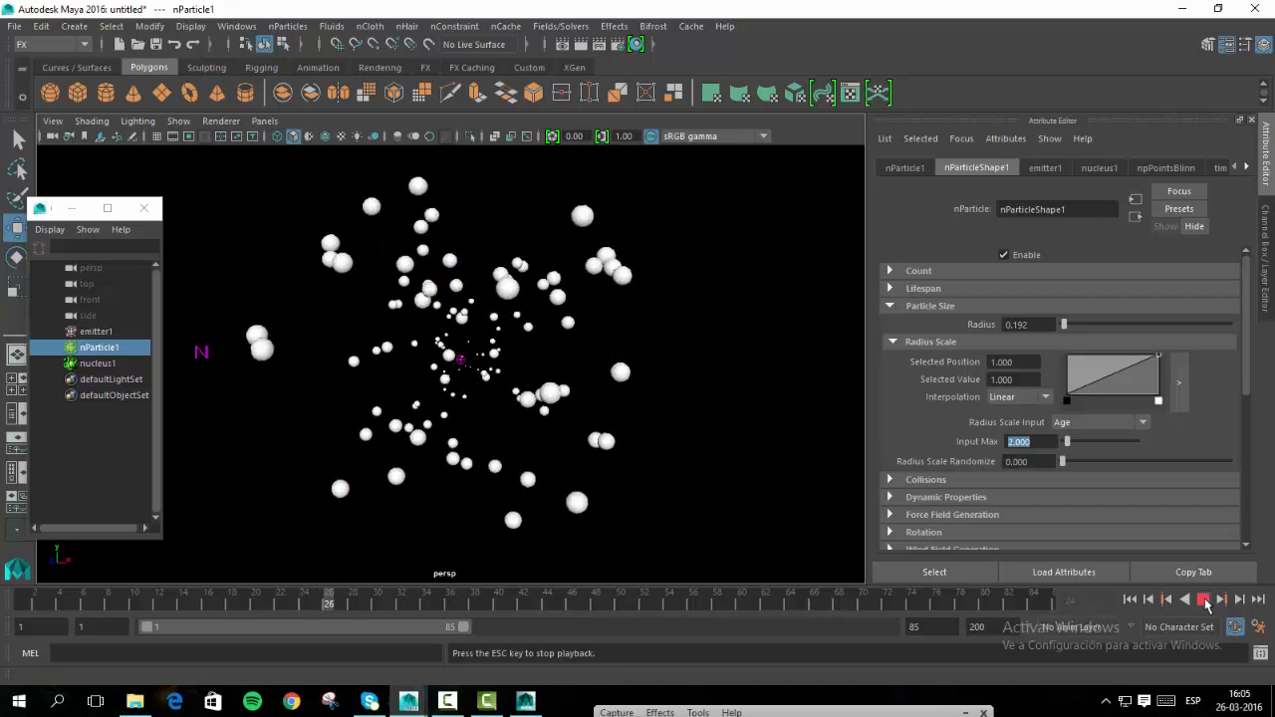
{"action": "scroll", "coordinate": [618, 408], "scroll_direction": "down", "scroll_amount": 5}
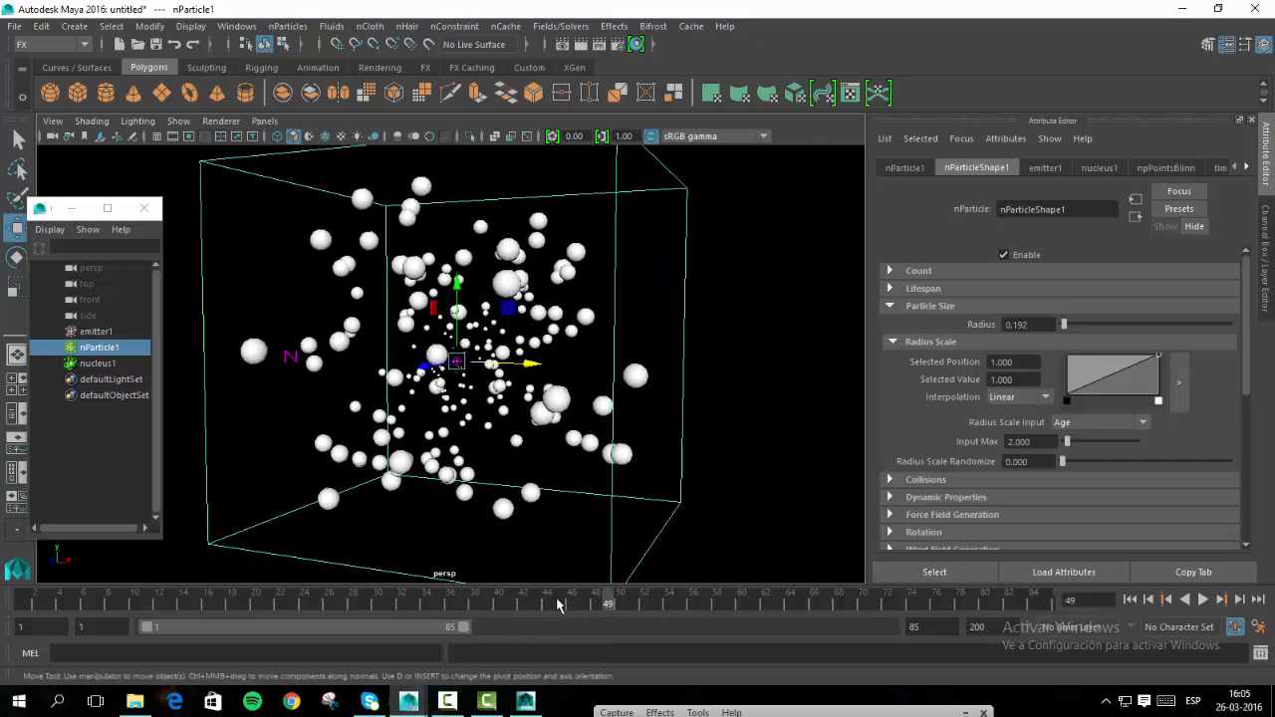
{"action": "left_click", "coordinate": [596, 605]}
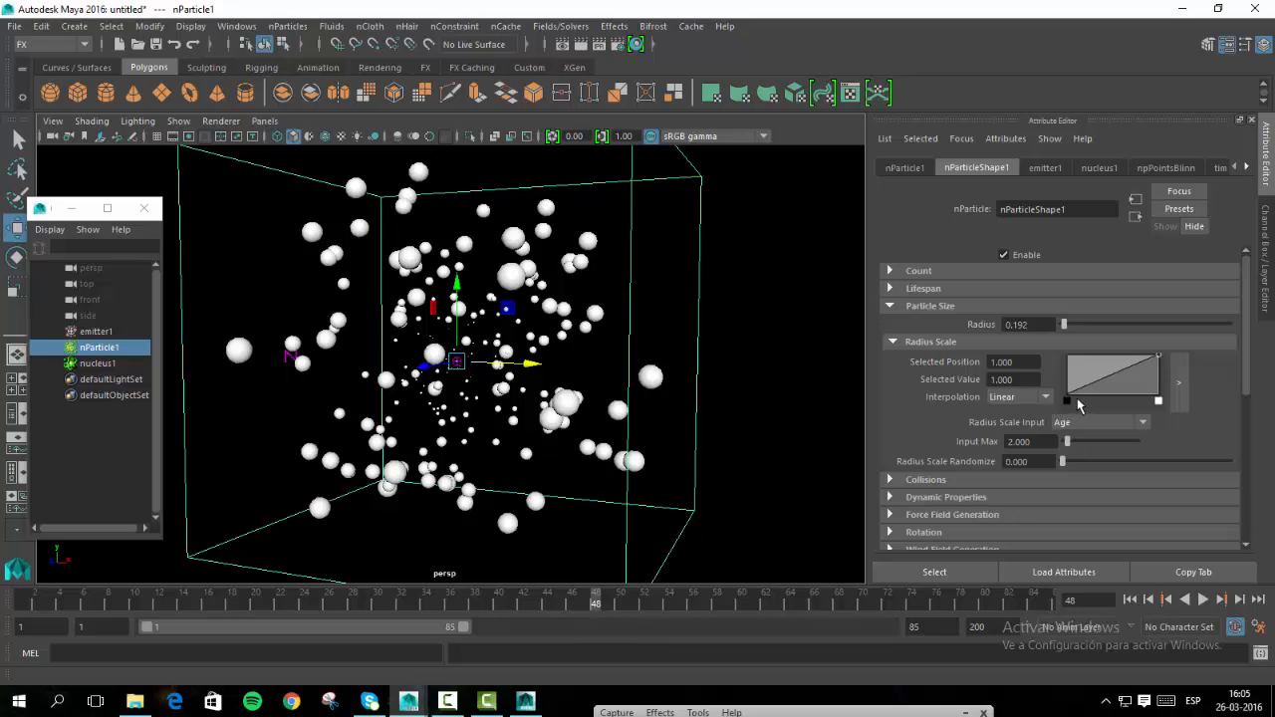
{"action": "key", "text": "ctrl+1"}
{"action": "left_click", "coordinate": [1128, 410]}
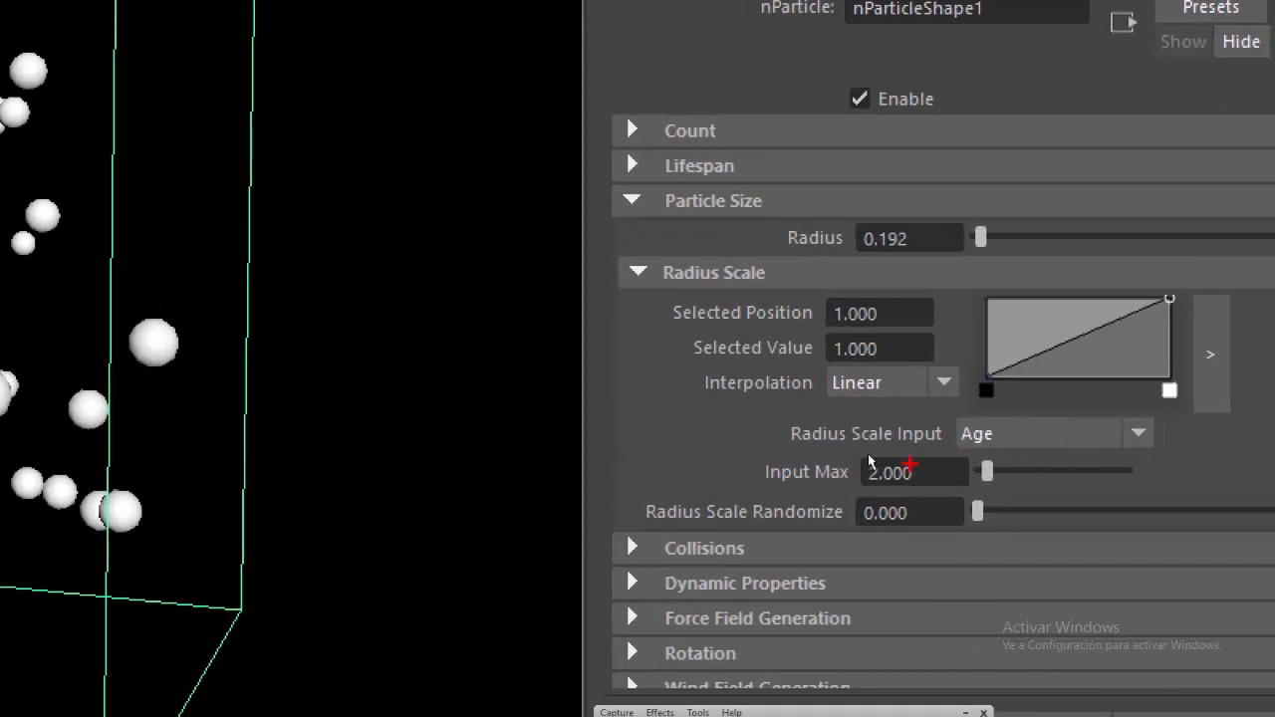
{"action": "left_click_drag", "start_coordinate": [862, 468], "coordinate": [930, 470]}
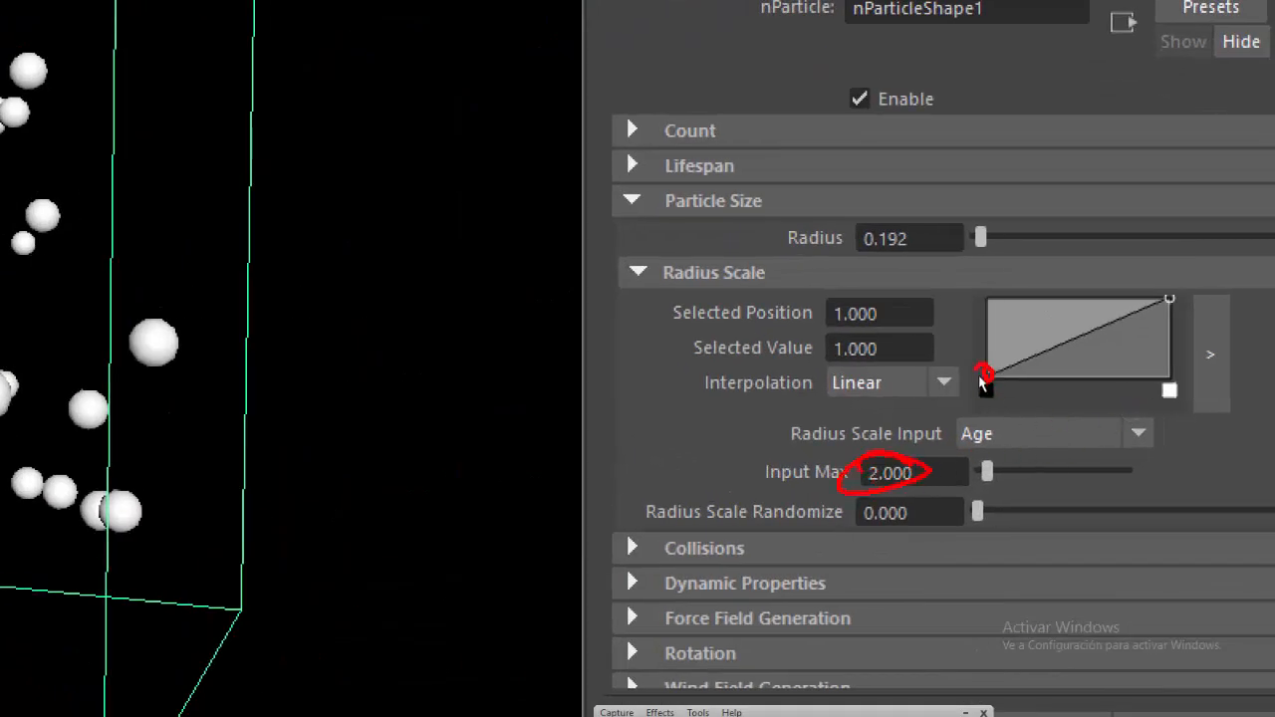
{"action": "left_click_drag", "start_coordinate": [982, 381], "coordinate": [985, 371]}
{"action": "mouse_move", "coordinate": [930, 243]}
{"action": "left_mouse_down"}
{"action": "mouse_move", "coordinate": [866, 221]}
{"action": "mouse_move", "coordinate": [990, 235]}
{"action": "mouse_move", "coordinate": [1139, 302]}
{"action": "left_mouse_up"}
{"action": "key", "text": "Escape"}
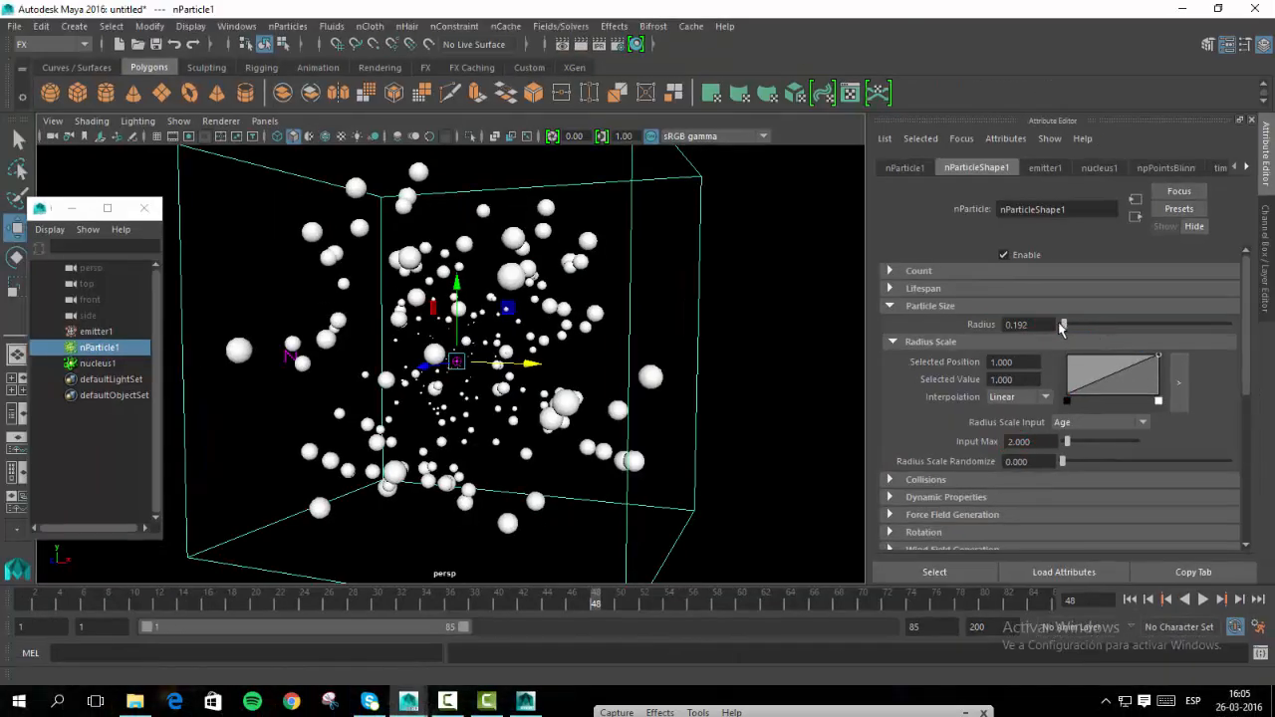
Set the Radius of nParticleShape1 to 1 and replay the simulation from the first frame, stopping at frame 49.
{"action": "left_click_drag", "start_coordinate": [1030, 324], "coordinate": [972, 341]}
{"action": "type", "text": "1"}
{"action": "key", "text": "Return"}
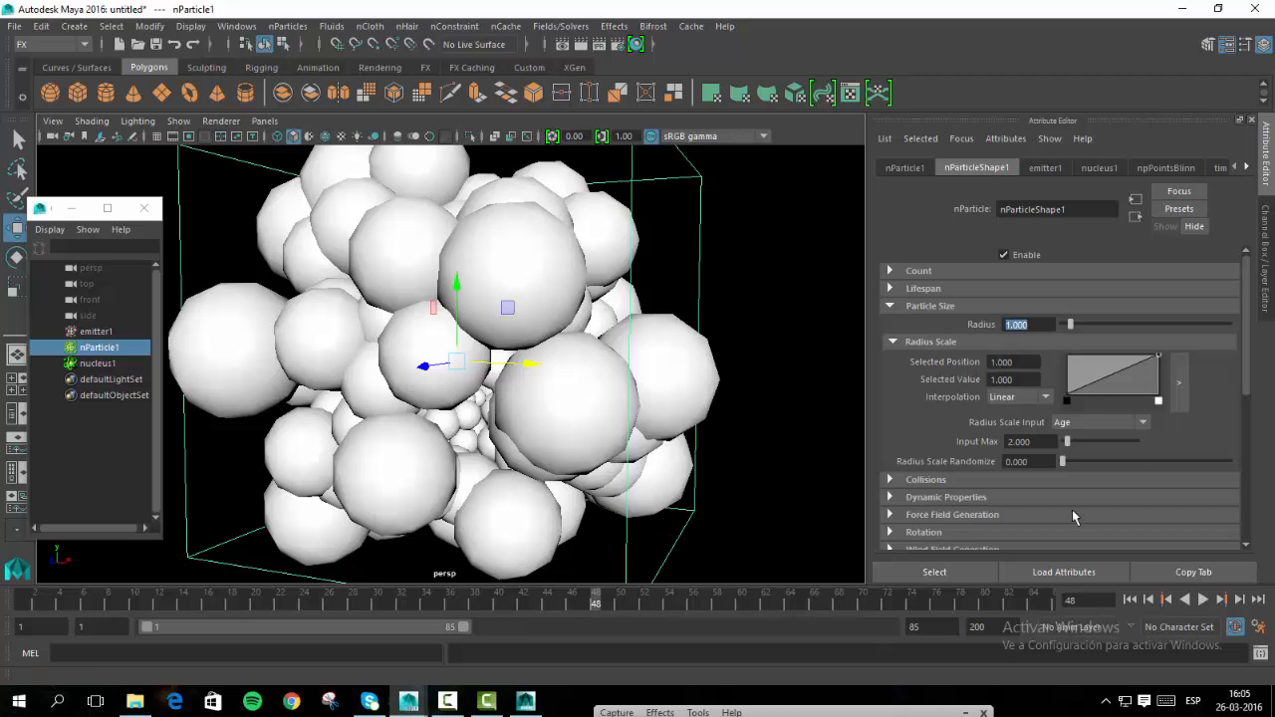
{"action": "left_click", "coordinate": [1141, 602]}
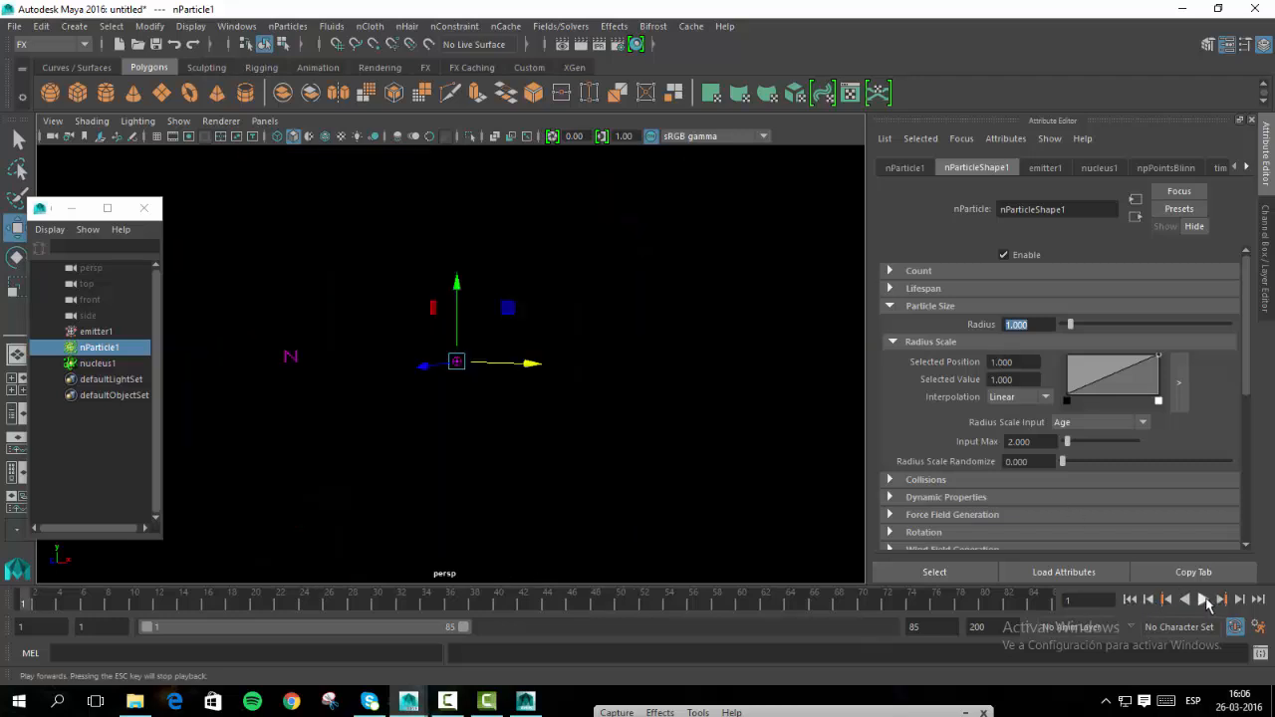
{"action": "left_click", "coordinate": [1203, 601]}
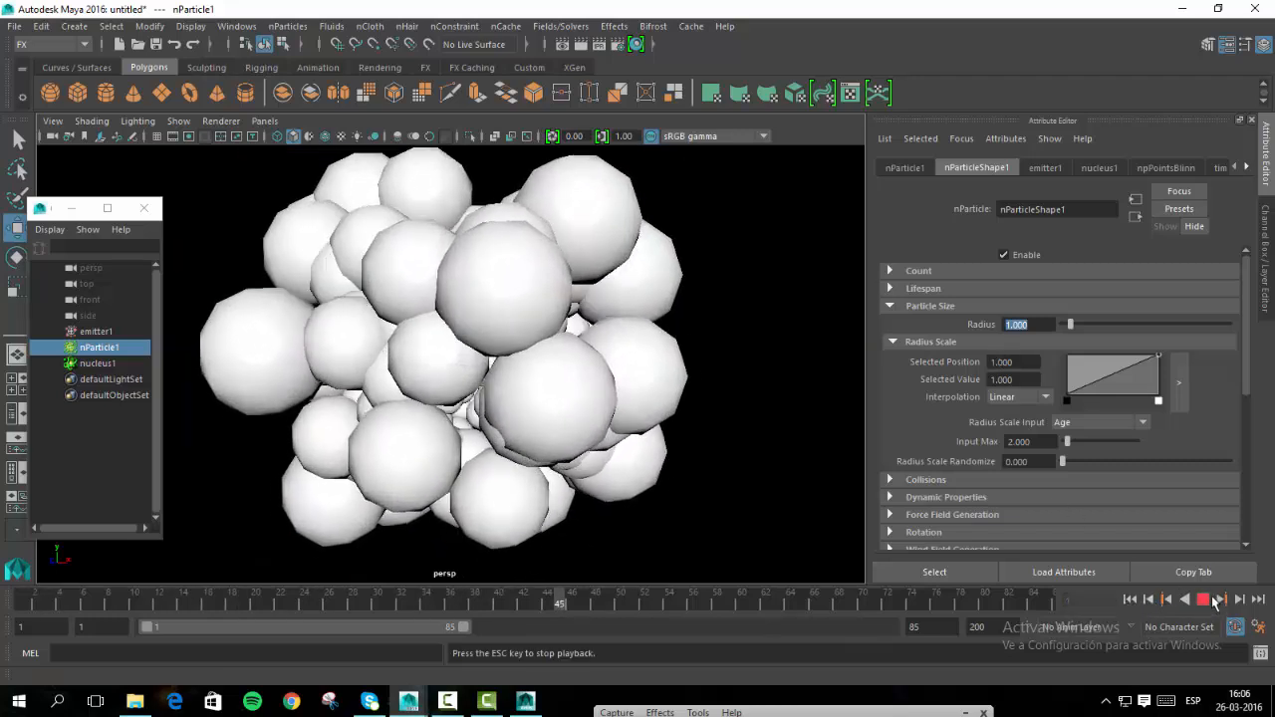
{"action": "left_click", "coordinate": [1203, 601]}
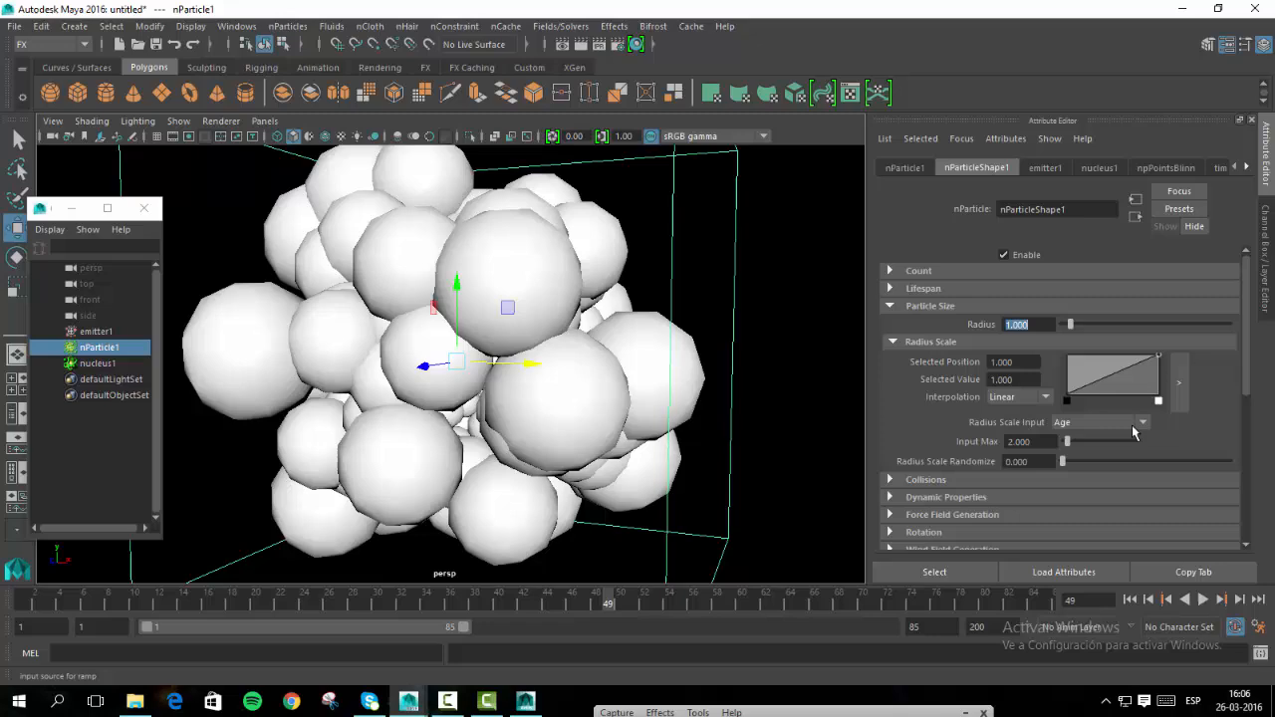
Change the Radius Scale Input to Particle ID and replay the simulation from the first frame to frame 61.
{"action": "left_click", "coordinate": [1142, 423]}
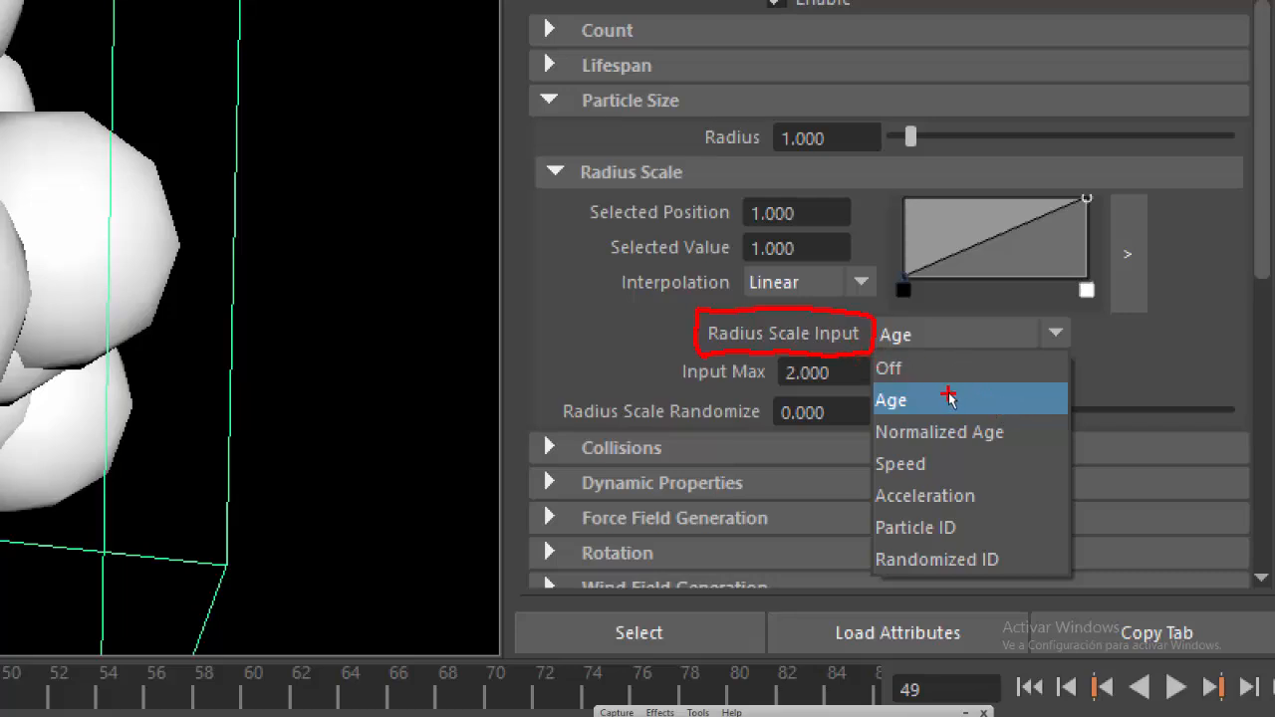
{"action": "left_click_drag", "start_coordinate": [948, 396], "coordinate": [976, 383]}
{"action": "left_click_drag", "start_coordinate": [981, 526], "coordinate": [1028, 505]}
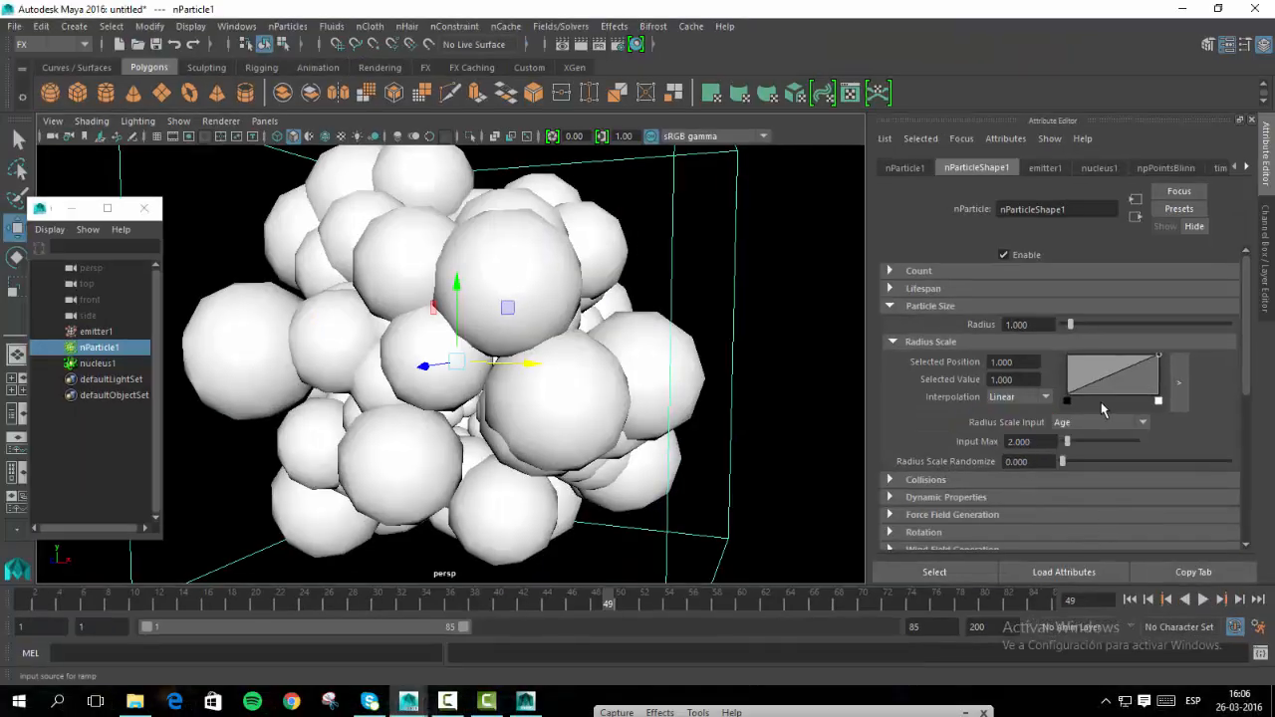
{"action": "left_click", "coordinate": [970, 335]}
{"action": "left_click", "coordinate": [1102, 521]}
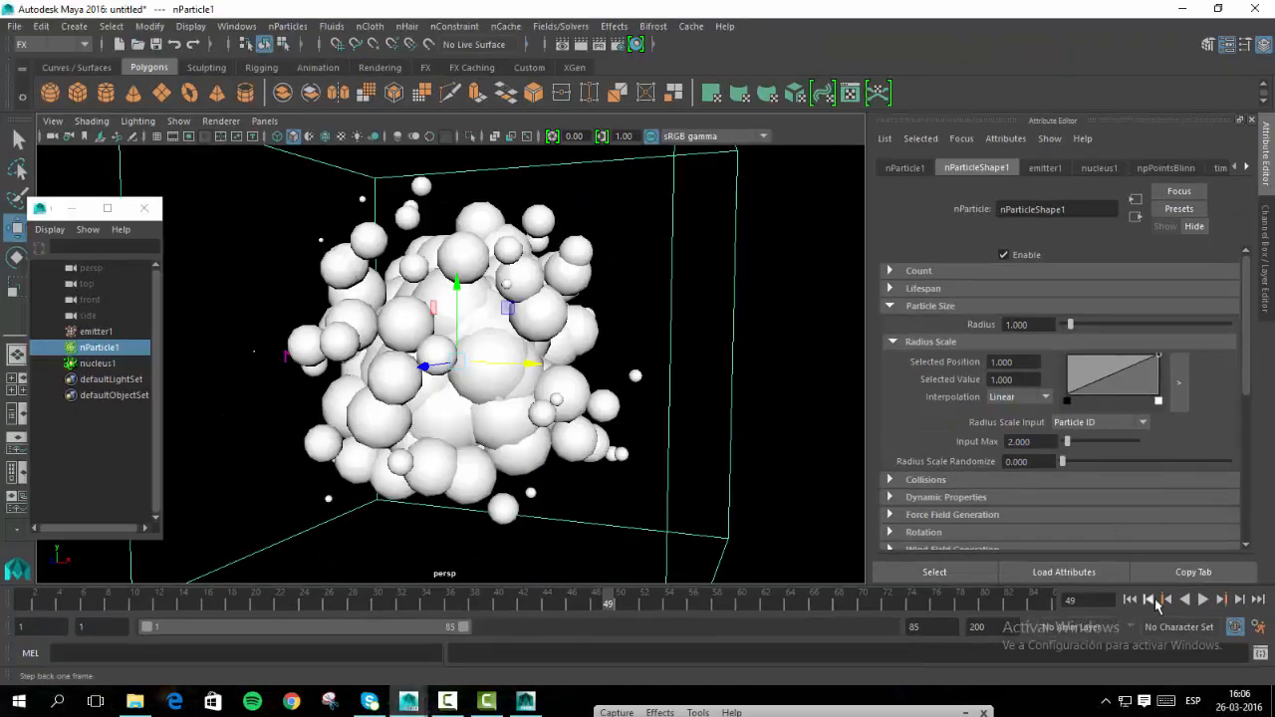
{"action": "left_click", "coordinate": [1129, 598]}
{"action": "left_click", "coordinate": [1203, 600]}
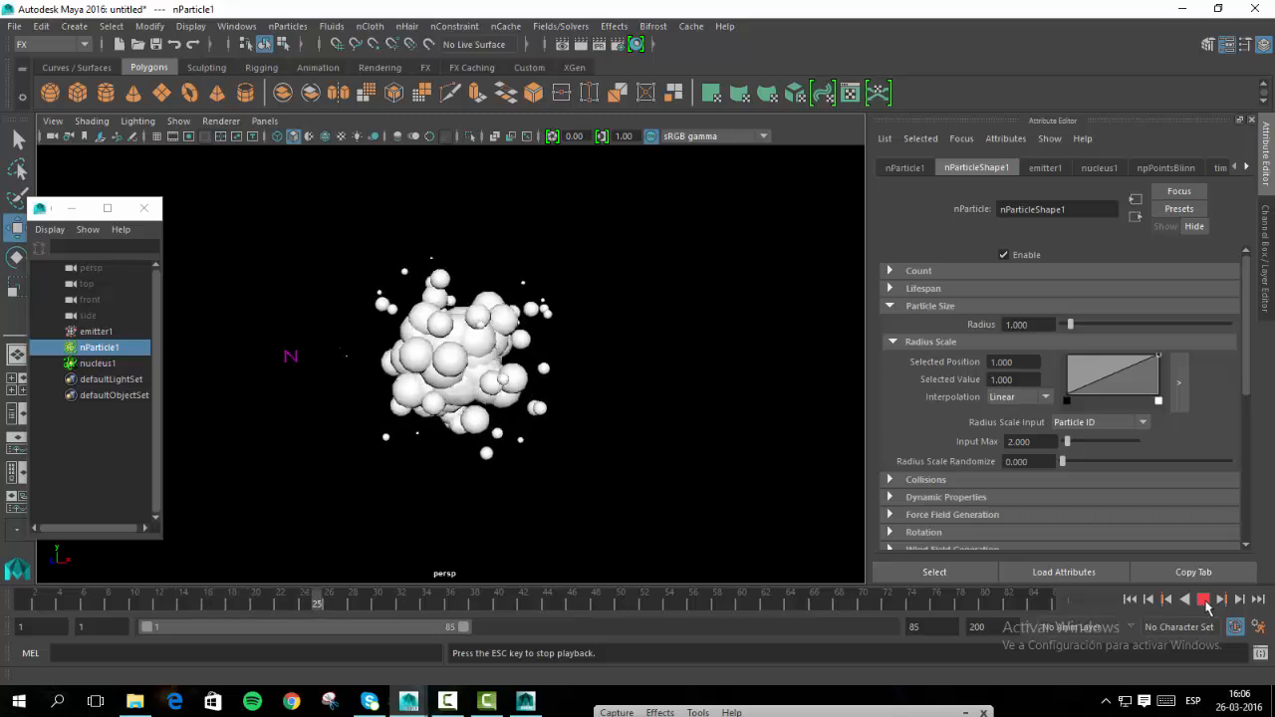
{"action": "left_click", "coordinate": [1203, 599]}
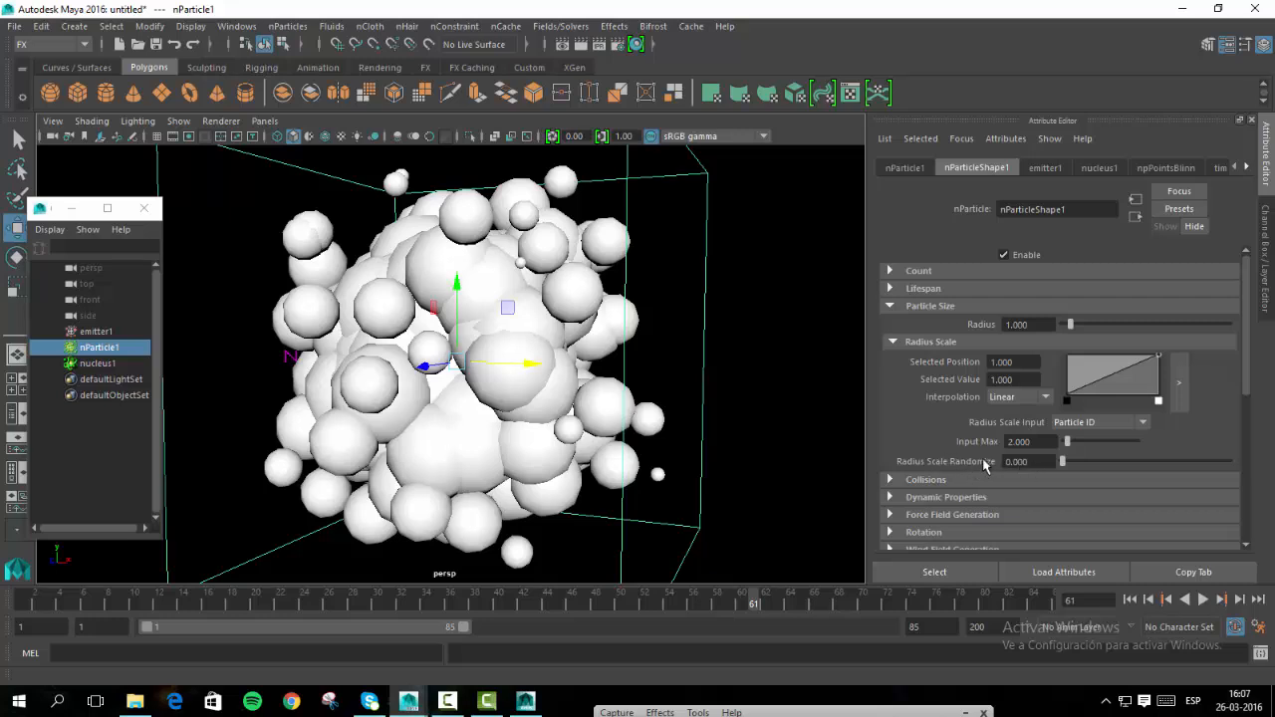
Raise Radius Scale Randomize to about 0.51 and replay the simulation from the first frame to frame 43.
{"action": "left_click_drag", "start_coordinate": [1063, 462], "coordinate": [1147, 463]}
{"action": "left_click", "coordinate": [1129, 599]}
{"action": "left_click", "coordinate": [1203, 600]}
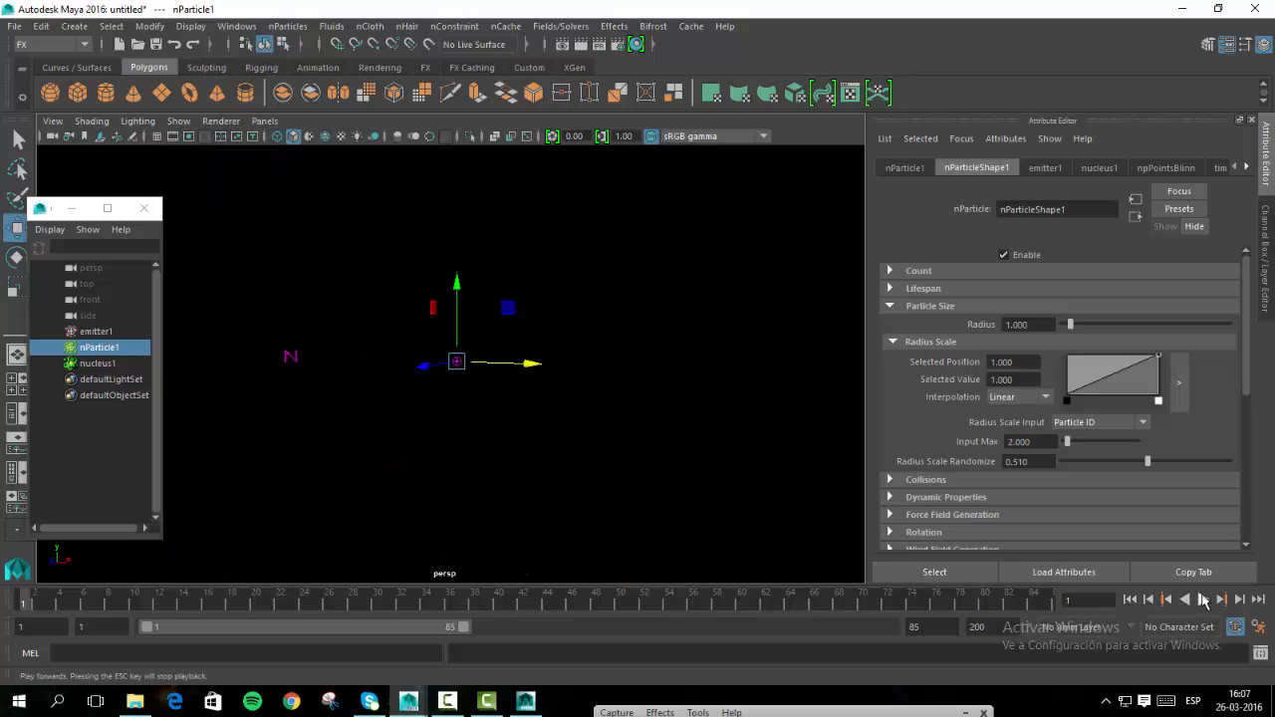
{"action": "left_click", "coordinate": [1203, 600]}
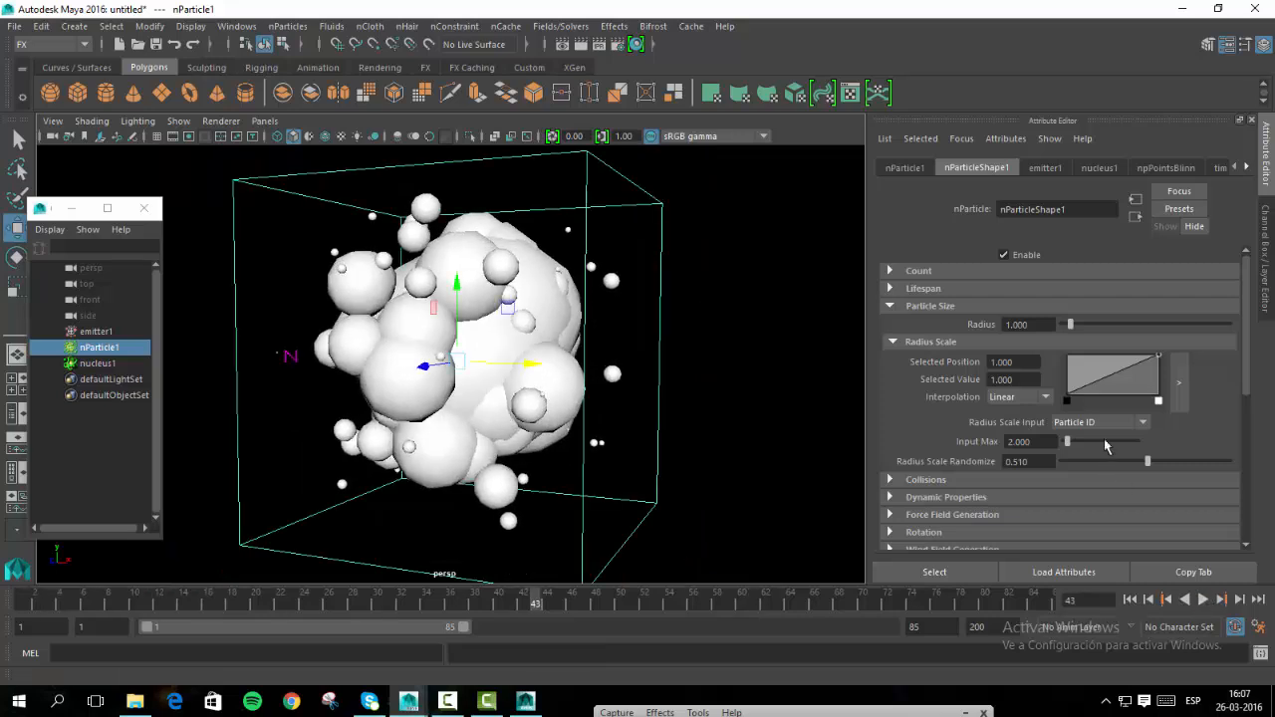
Set the Radius Scale Input back to Age and replay the simulation from the first frame.
{"action": "left_click", "coordinate": [1099, 423]}
{"action": "left_click", "coordinate": [1065, 455]}
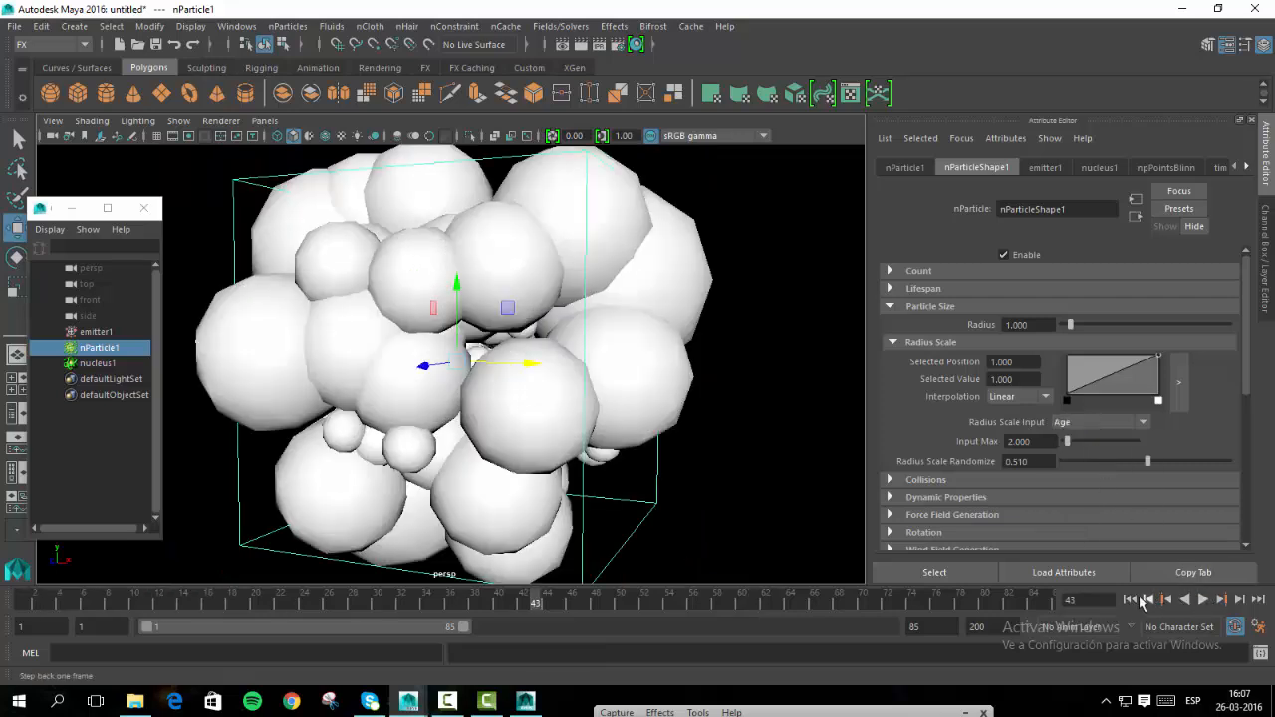
{"action": "left_click", "coordinate": [1129, 599]}
{"action": "left_click", "coordinate": [1203, 599]}
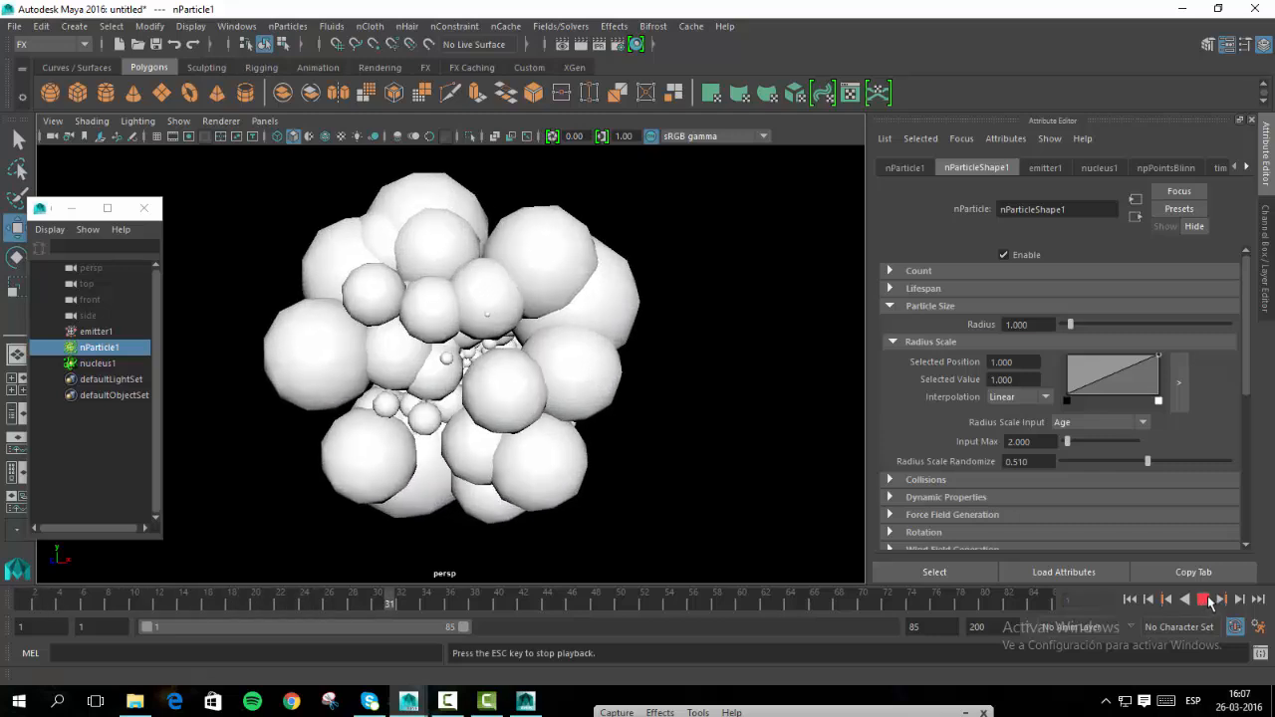
{"action": "left_click", "coordinate": [1203, 599]}
Reduce Radius Scale Randomize to 0 and replay the simulation from the first frame to frame 30.
{"action": "left_click_drag", "start_coordinate": [1147, 461], "coordinate": [1030, 464]}
{"action": "left_click", "coordinate": [1129, 599]}
{"action": "left_click", "coordinate": [1203, 599]}
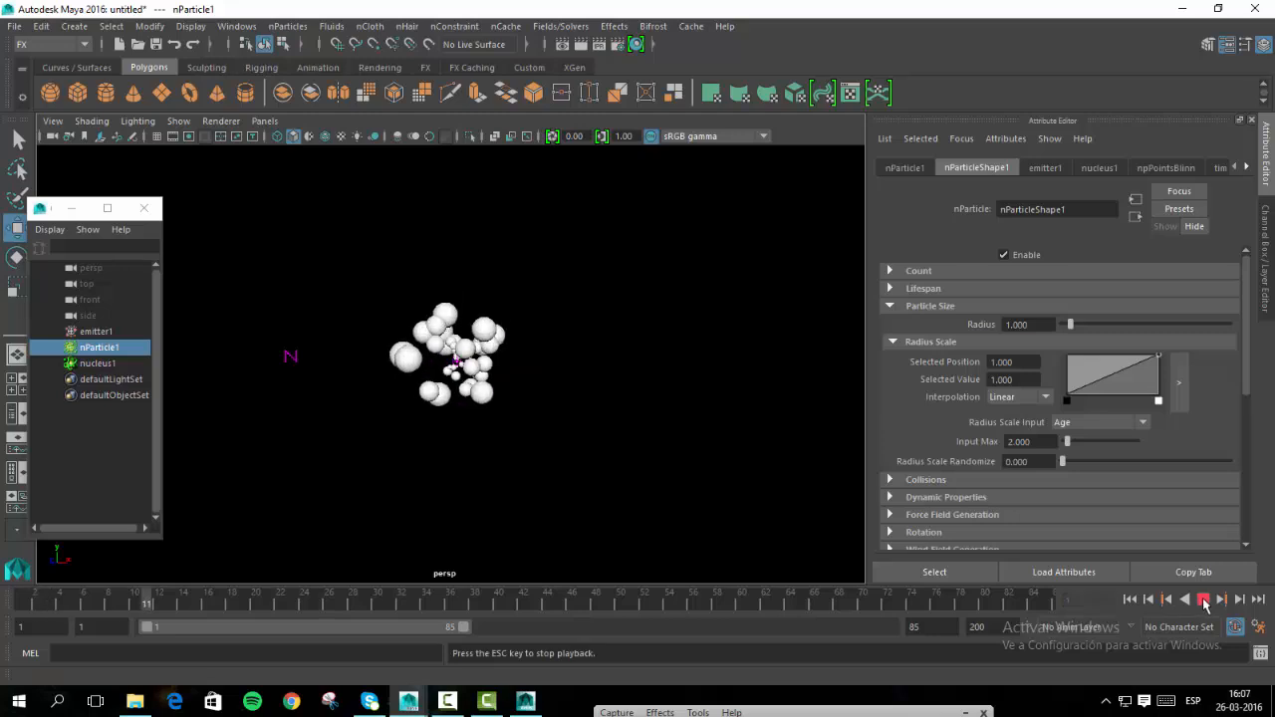
{"action": "left_click", "coordinate": [1203, 599]}
Set Radius Scale Randomize to 1, replay the simulation, stop it at frame 14 and review the randomized radius settings.
{"action": "left_click_drag", "start_coordinate": [1062, 462], "coordinate": [1245, 467]}
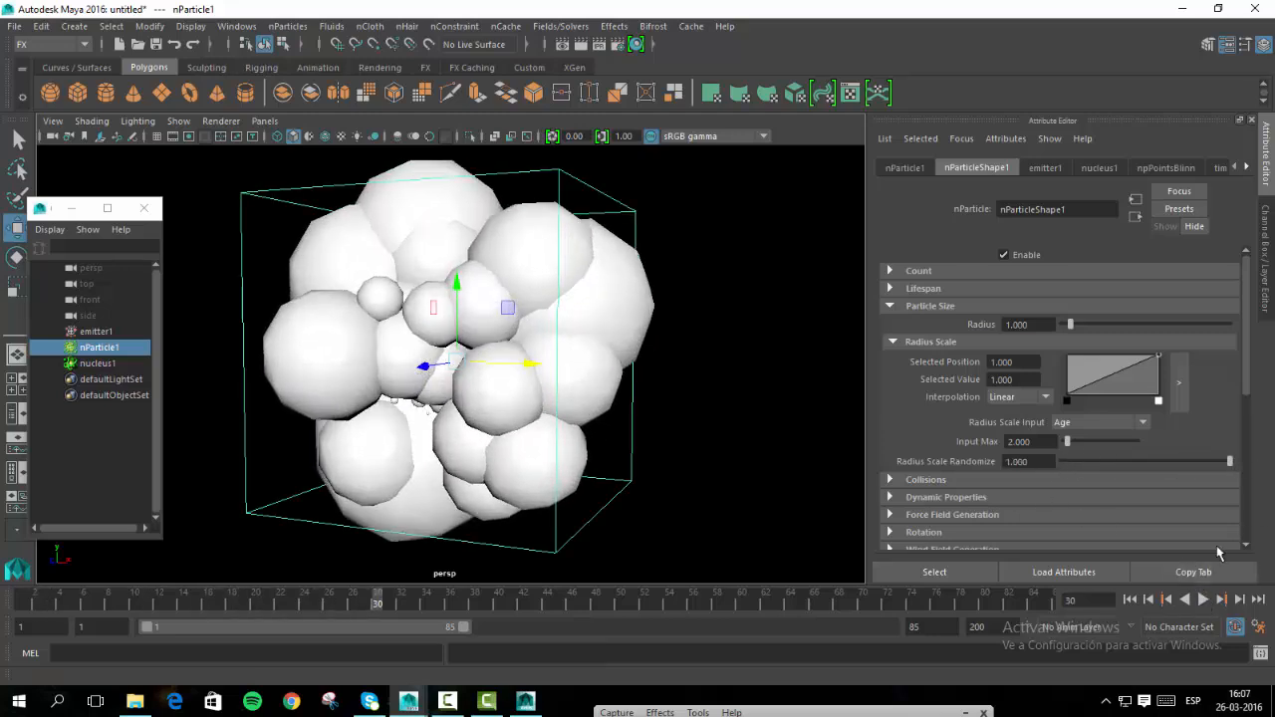
{"action": "left_click", "coordinate": [1129, 600]}
{"action": "left_click", "coordinate": [1203, 600]}
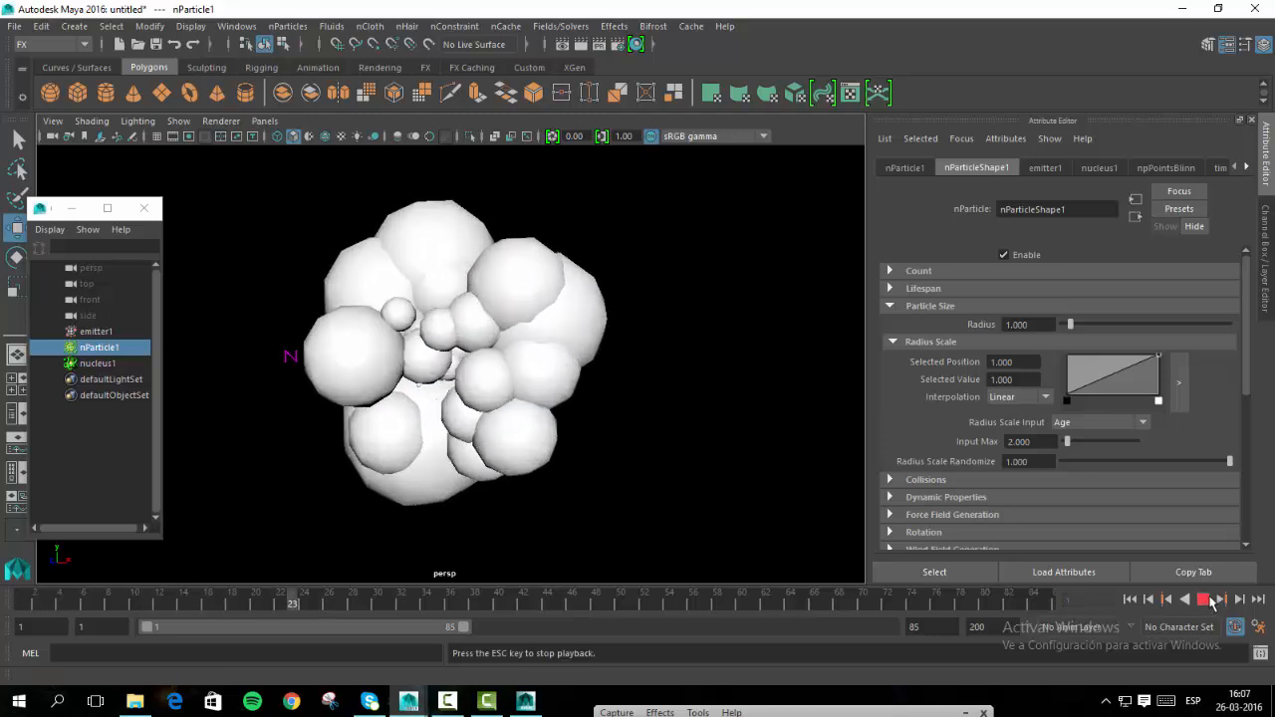
{"action": "left_click", "coordinate": [1204, 600]}
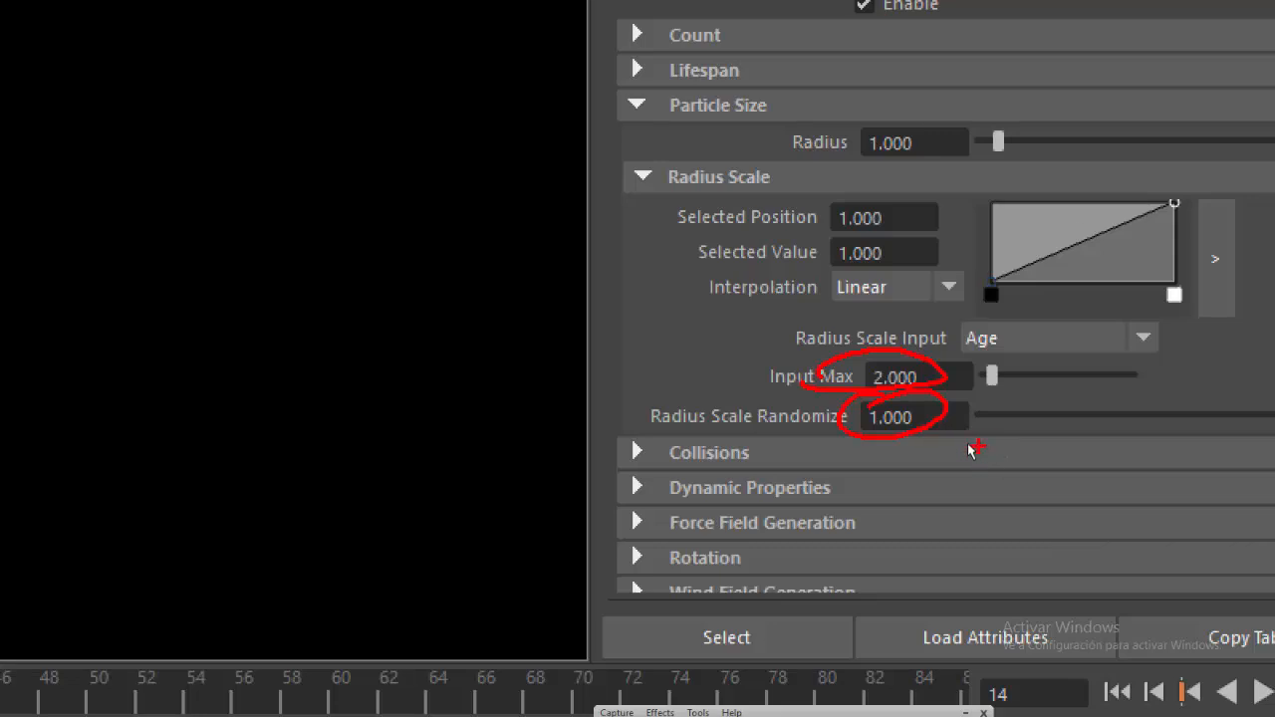
{"action": "left_click_drag", "start_coordinate": [954, 439], "coordinate": [1191, 431]}
{"action": "left_click_drag", "start_coordinate": [921, 450], "coordinate": [971, 496]}
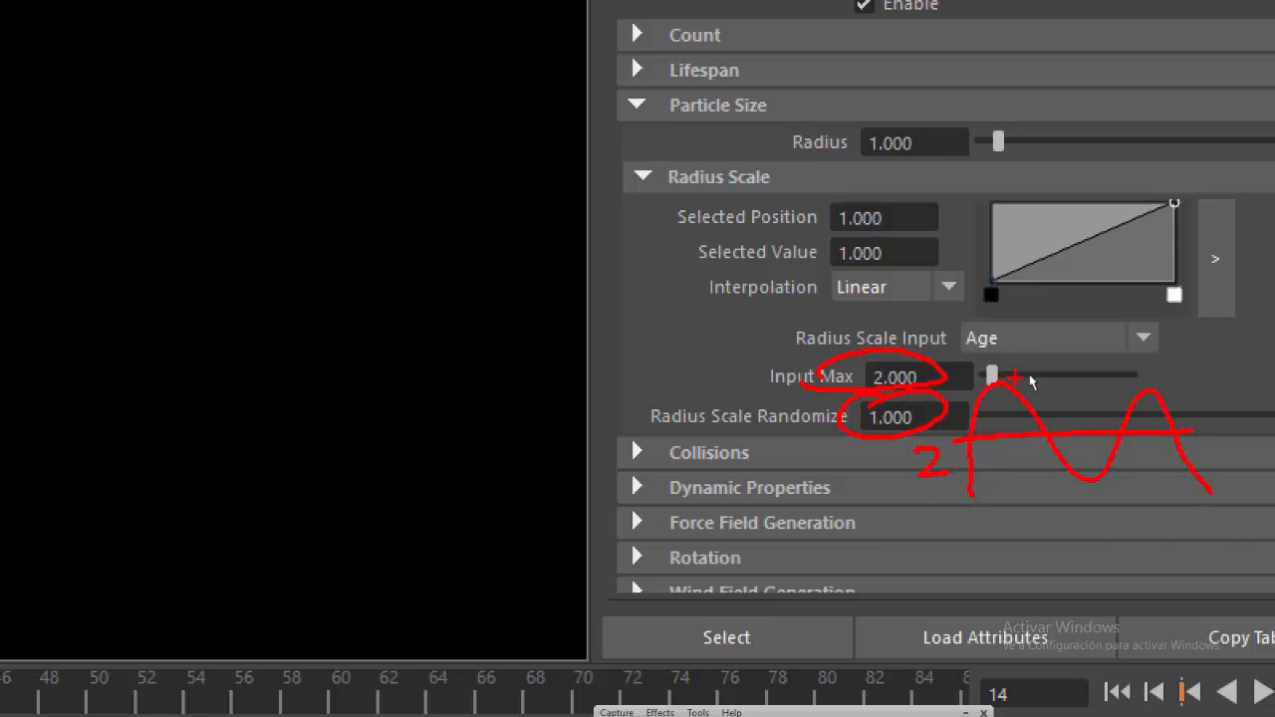
{"action": "left_click_drag", "start_coordinate": [1042, 489], "coordinate": [1082, 489]}
{"action": "key", "text": "Escape"}
Examine the Opacity Scale and Color ramp settings in the Shading attributes of nParticleShape1.
{"action": "left_click_drag", "start_coordinate": [1248, 390], "coordinate": [1237, 549]}
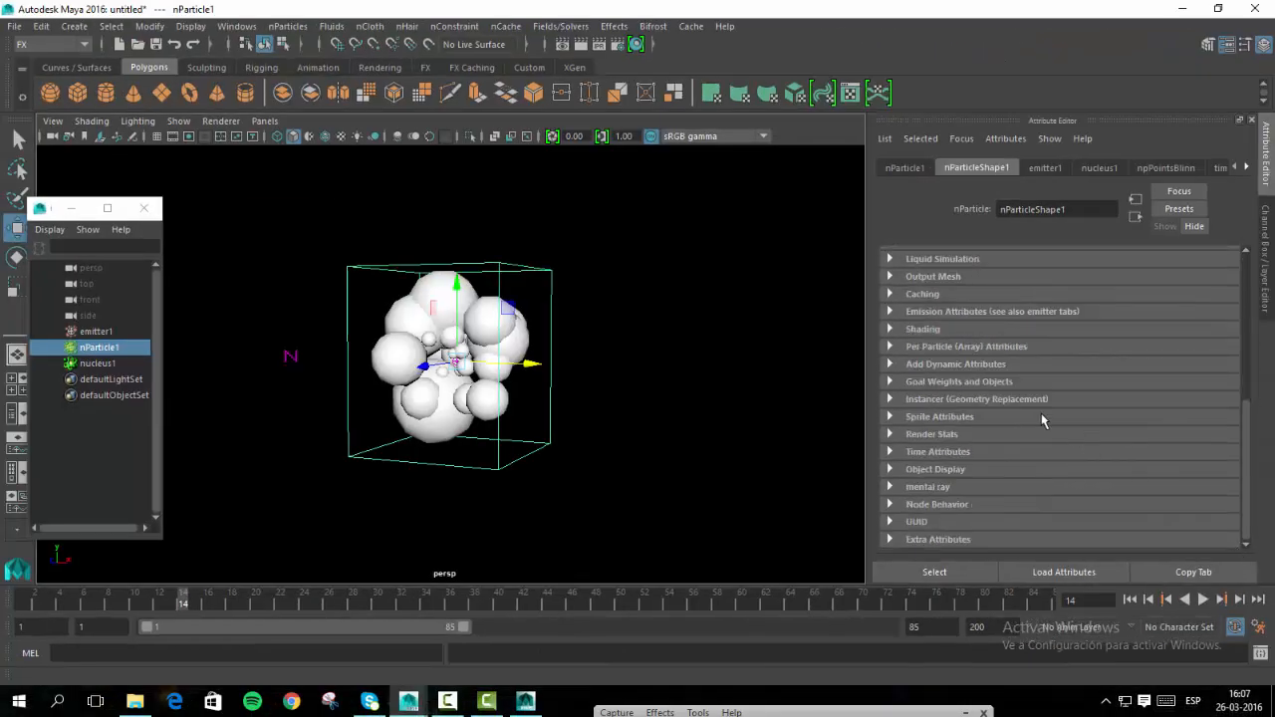
{"action": "left_click", "coordinate": [954, 331]}
{"action": "scroll", "coordinate": [1126, 306], "scroll_direction": "down", "scroll_amount": 5}
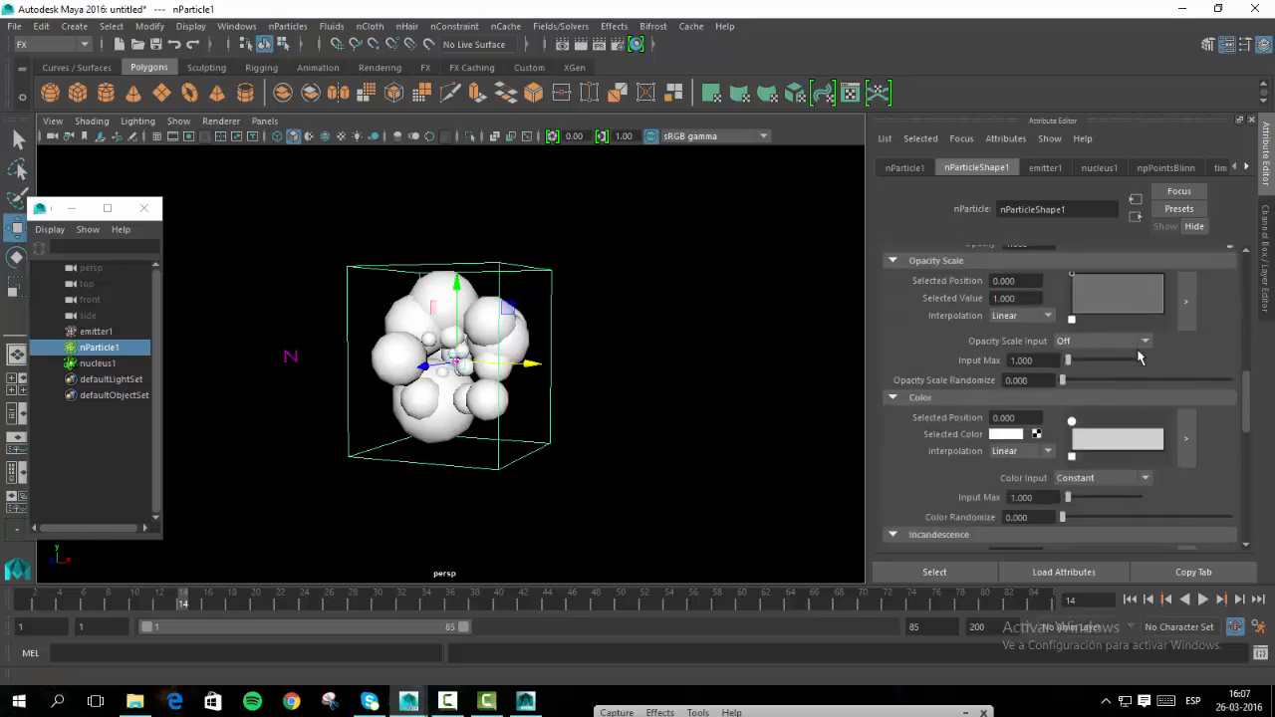
{"action": "key", "text": "ctrl+1"}
{"action": "left_click", "coordinate": [1143, 334]}
{"action": "mouse_move", "coordinate": [620, 176]}
{"action": "left_mouse_down"}
{"action": "mouse_move", "coordinate": [569, 170]}
{"action": "mouse_move", "coordinate": [560, 188]}
{"action": "left_mouse_up"}
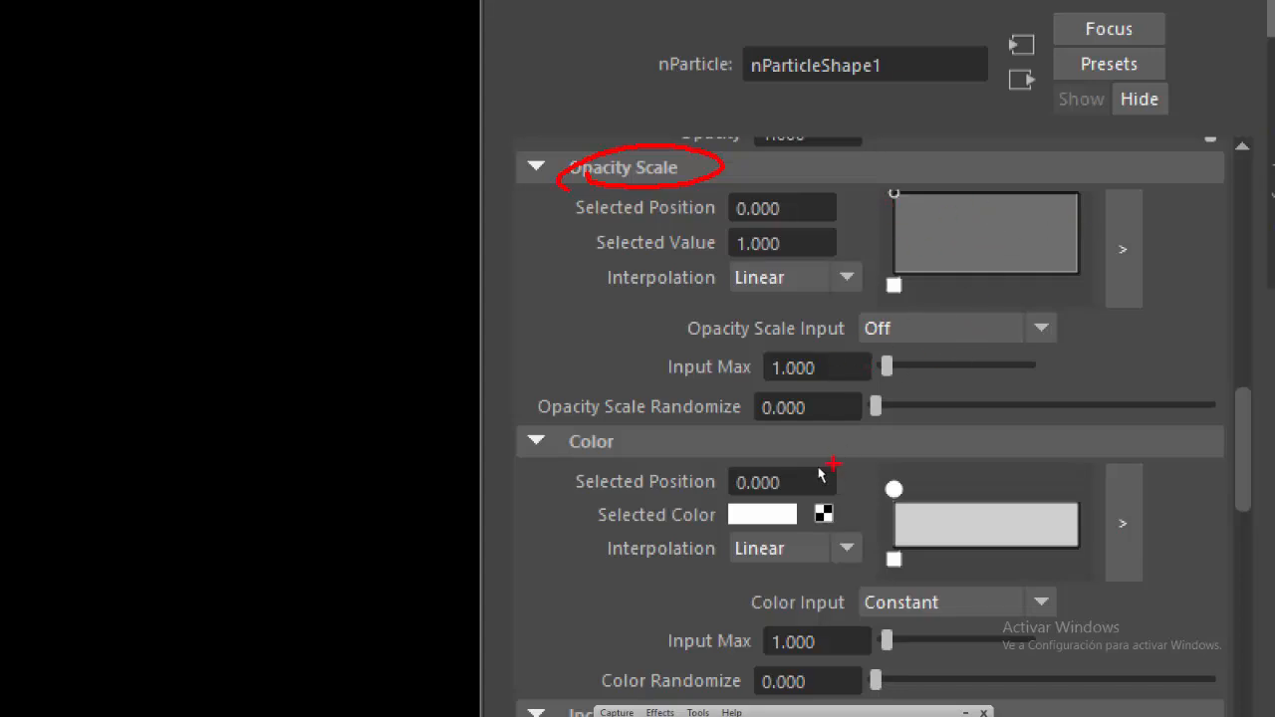
{"action": "left_click_drag", "start_coordinate": [570, 439], "coordinate": [541, 478]}
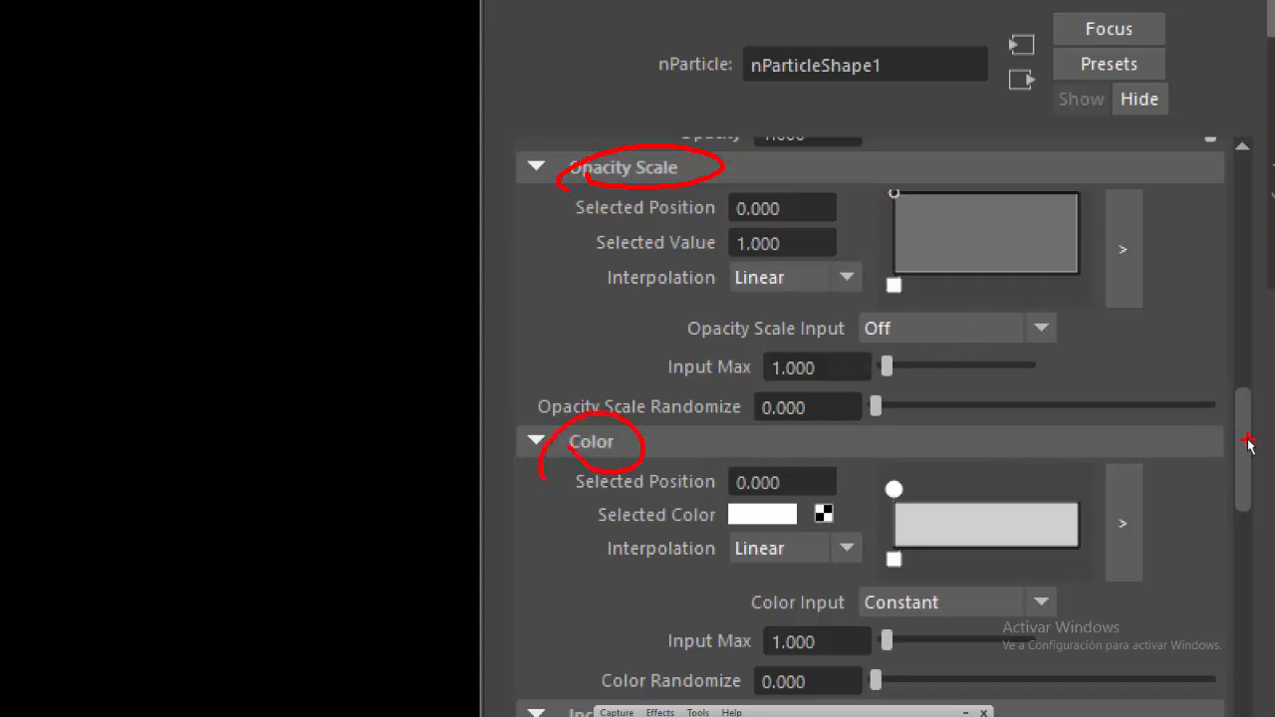
{"action": "key", "text": "Escape"}
{"action": "left_click_drag", "start_coordinate": [1249, 420], "coordinate": [1257, 314]}
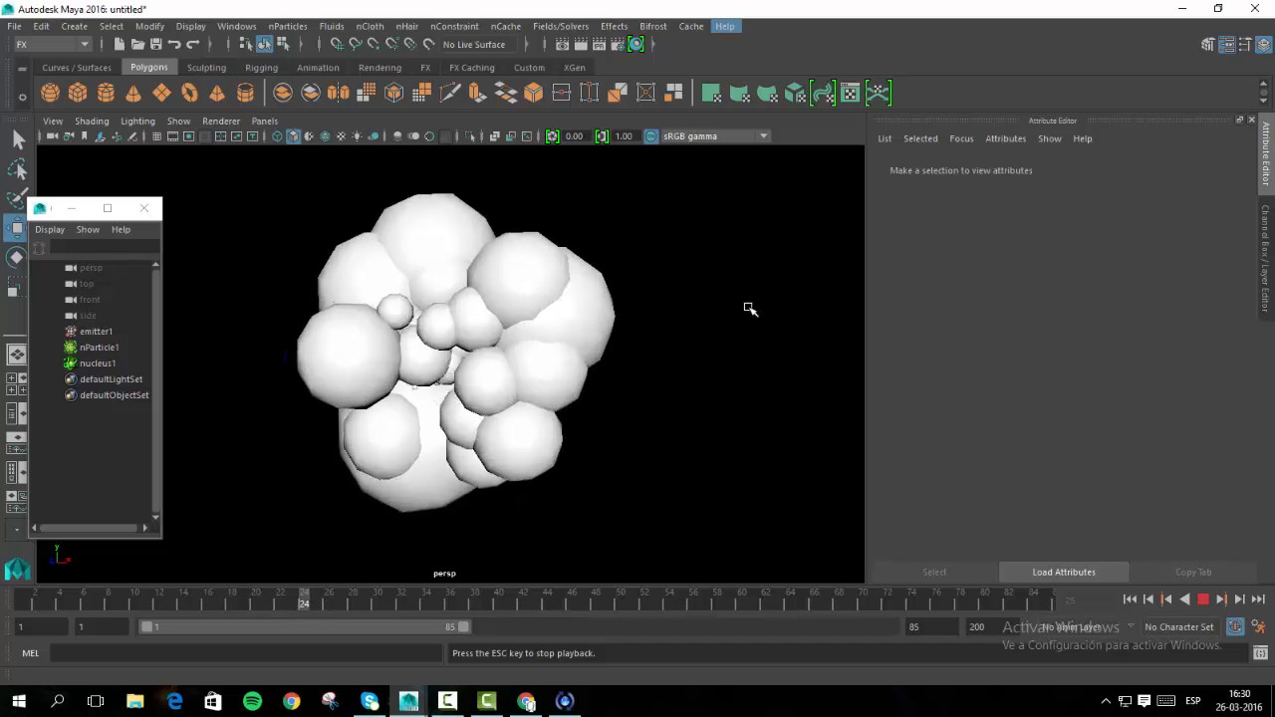
Show the available nParticle creation and emission commands while the simulation plays.
{"action": "left_click", "coordinate": [288, 26]}
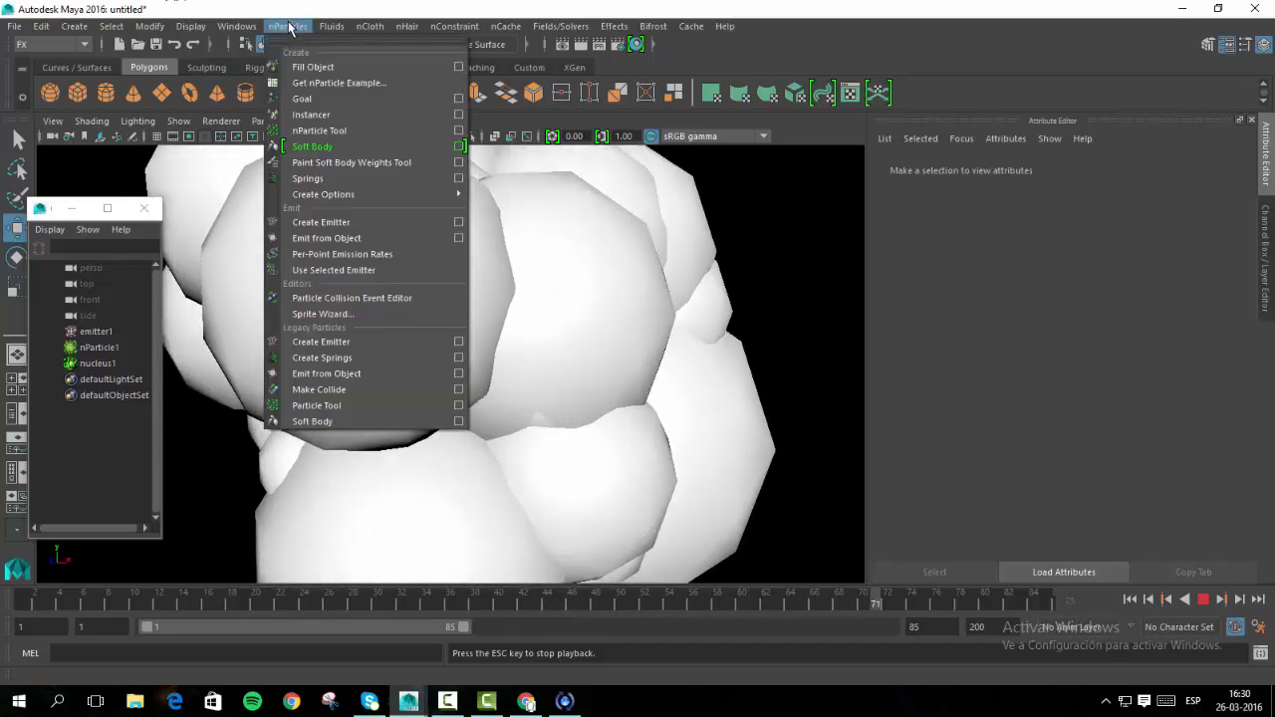